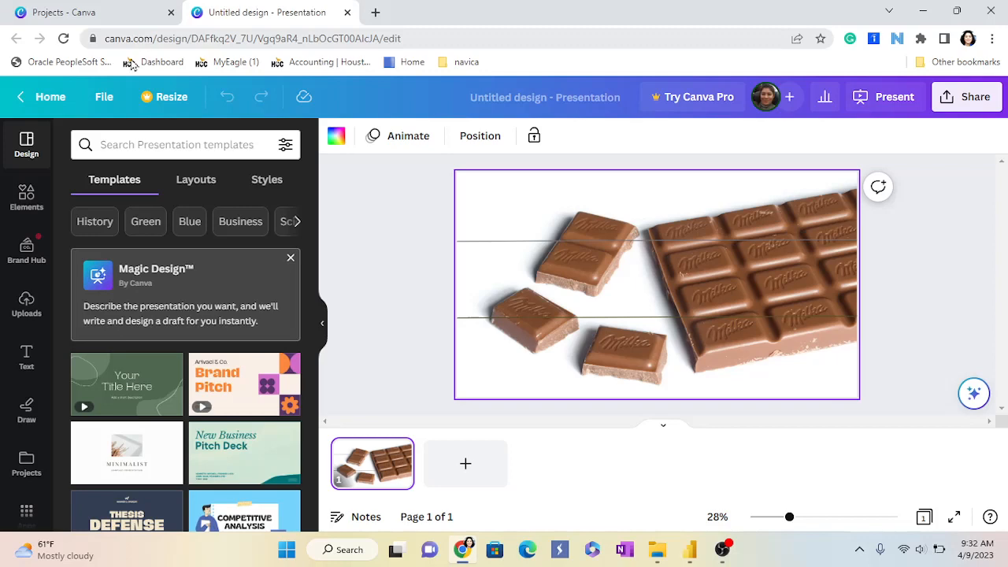
Step: Review the uploaded images and the file types offered for downloading the chocolate design
left_click(26, 304)
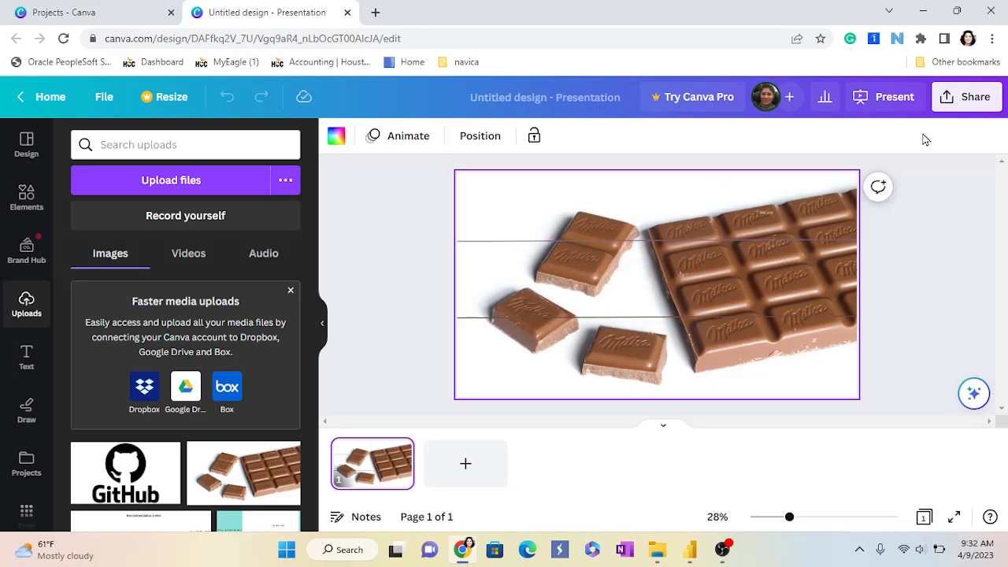
left_click(964, 105)
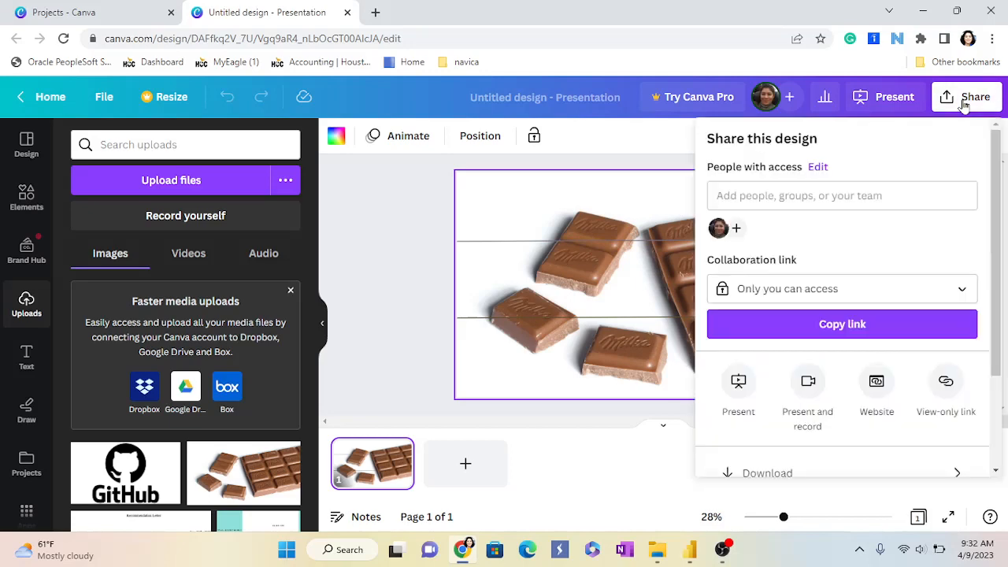
scroll(788, 394, "down", 1)
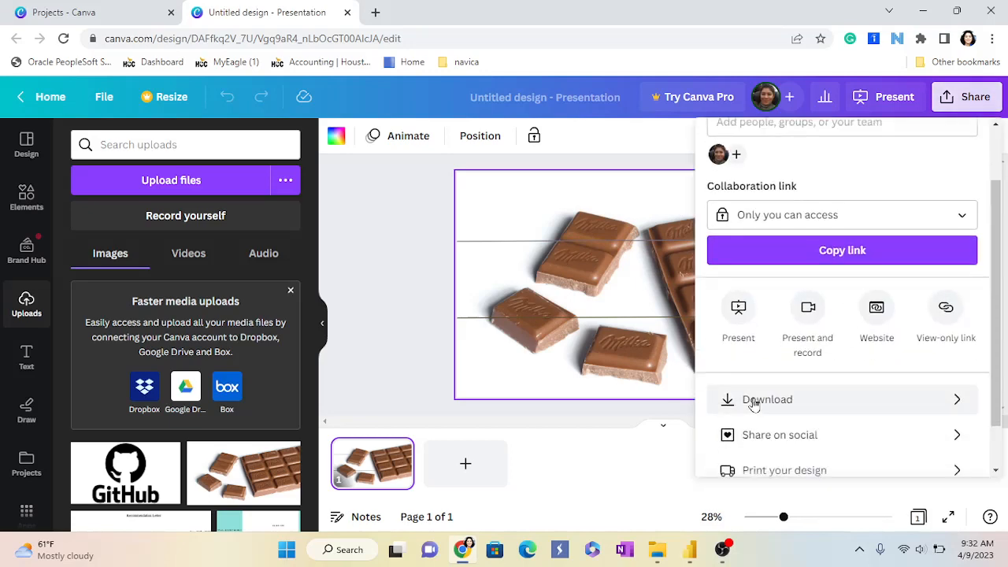
left_click(754, 401)
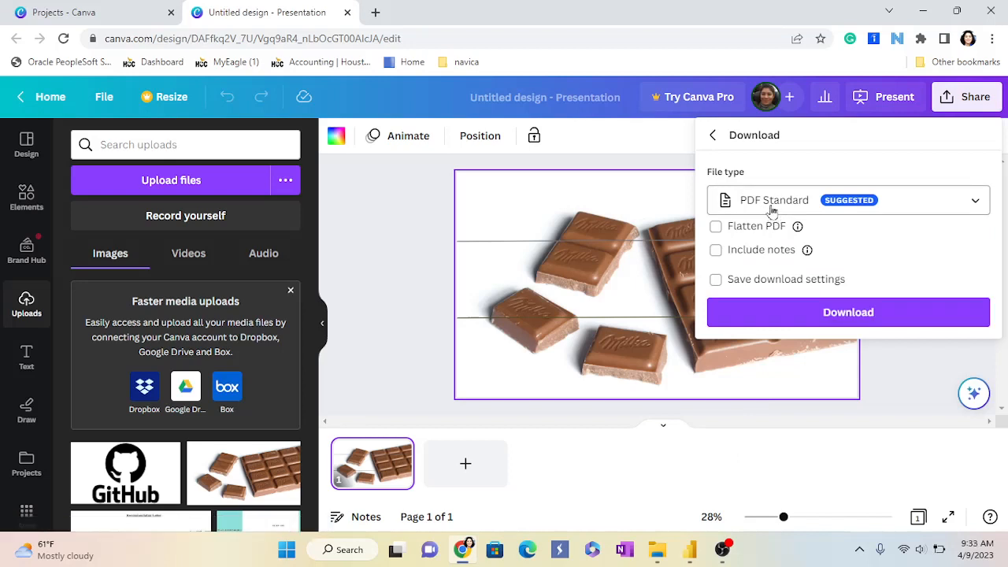
left_click(977, 206)
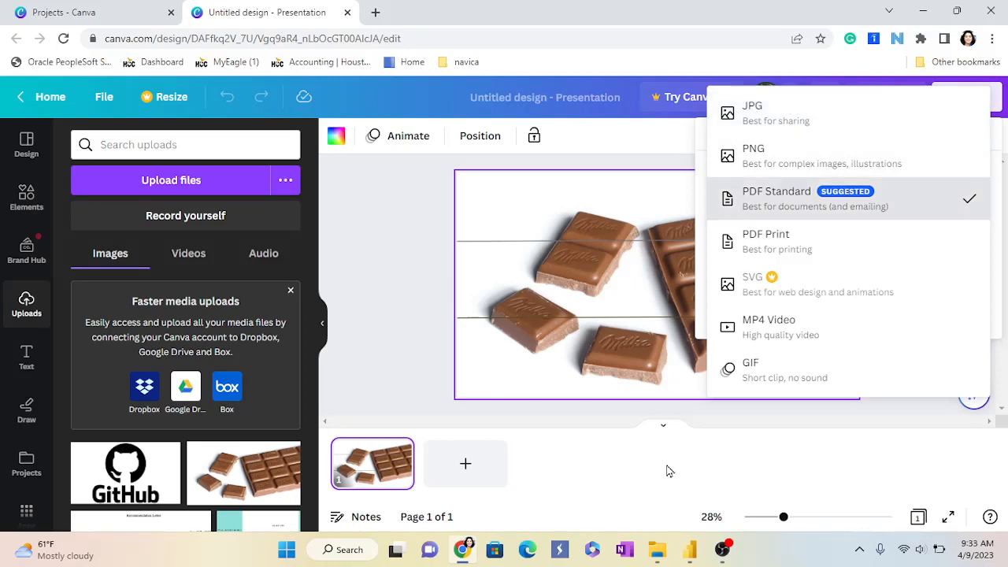
left_click(659, 442)
Step: Switch to Power BI Desktop and open the report page's canvas background formatting options
mouse_move(690, 555)
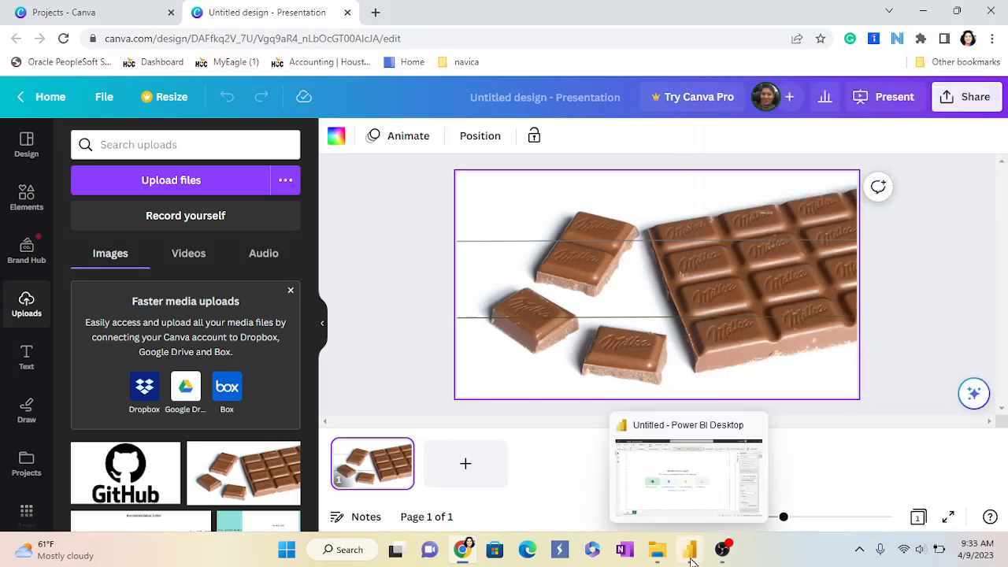
left_click(685, 478)
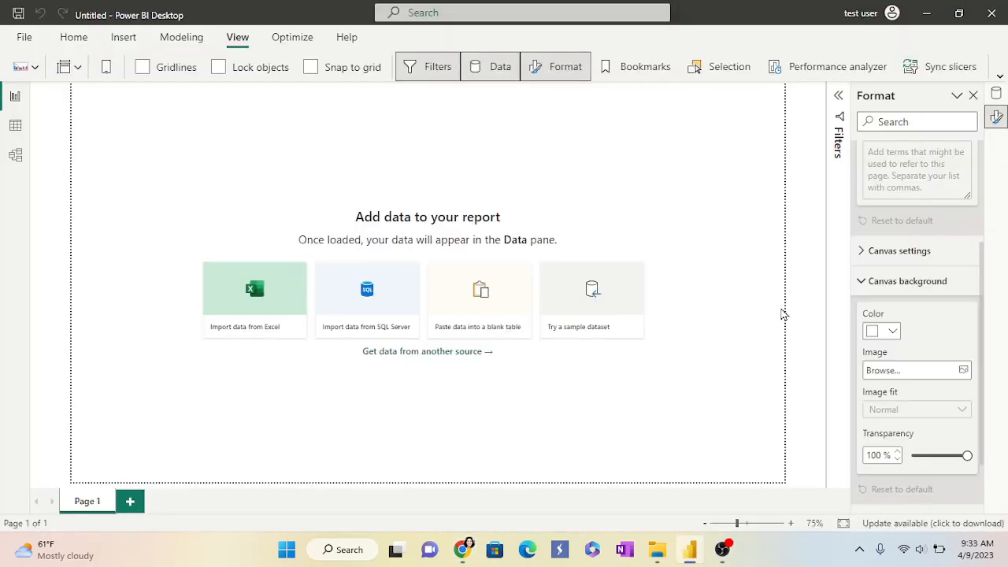
left_click(564, 69)
left_click(565, 69)
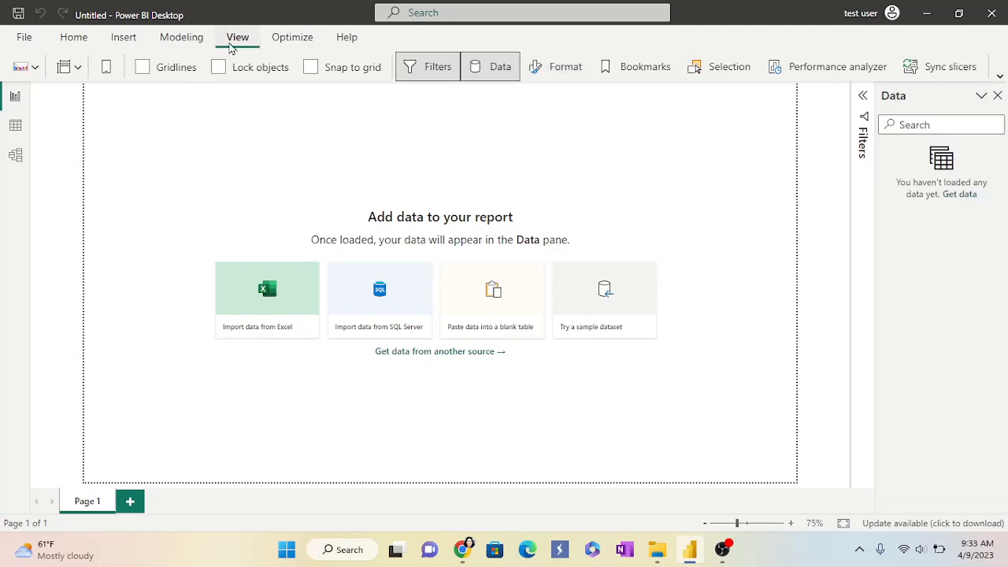
left_click(564, 73)
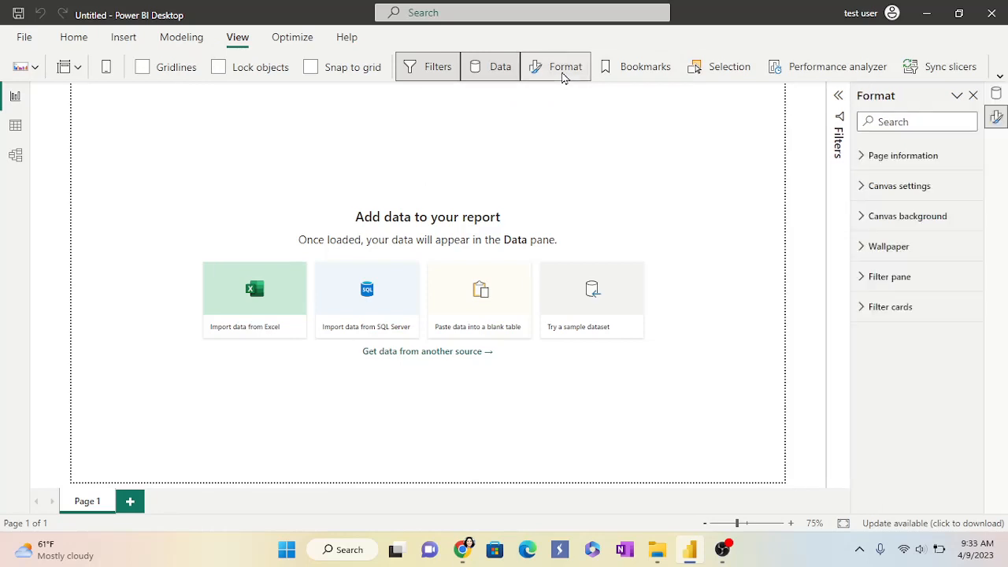
left_click(862, 157)
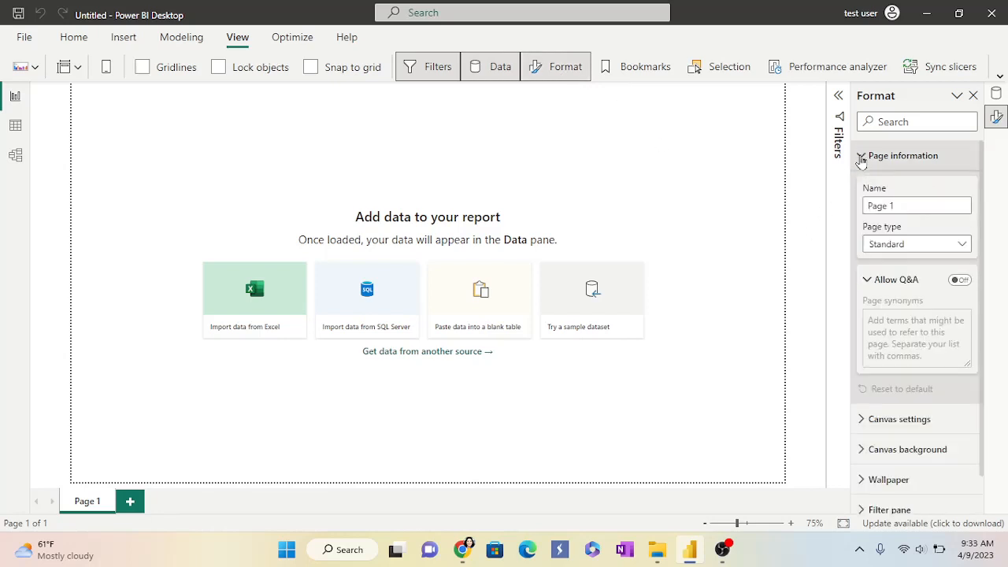
left_click(864, 456)
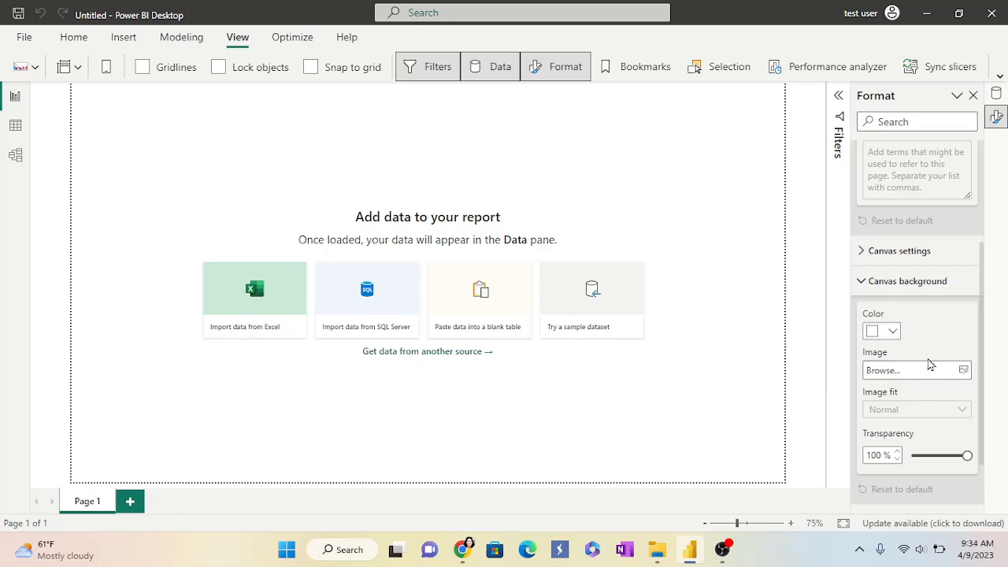
Step: Use Untitled design (1).jpg from the Downloads folder as the canvas background image and set its transparency to 0%
left_click(965, 375)
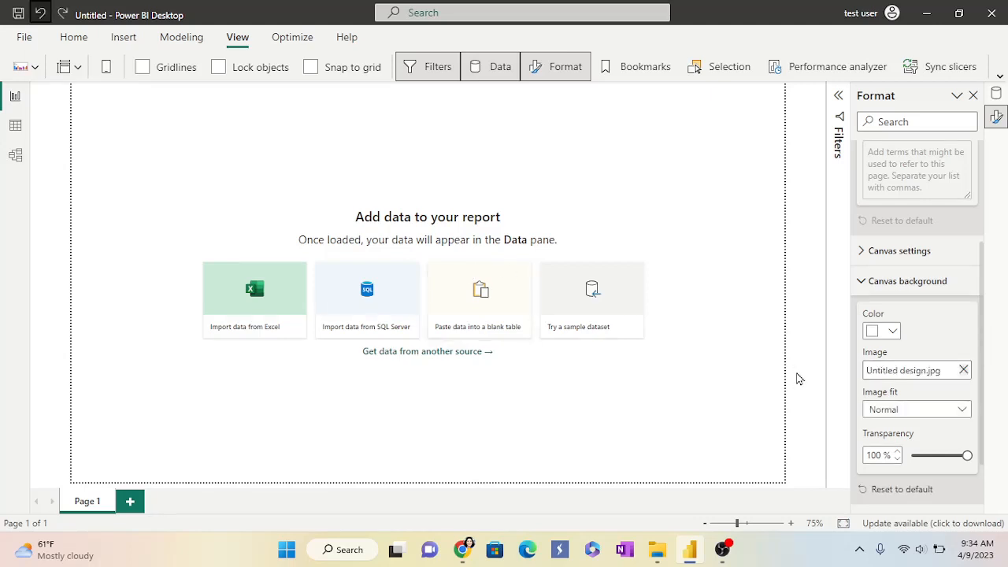
left_click(964, 370)
left_click(964, 371)
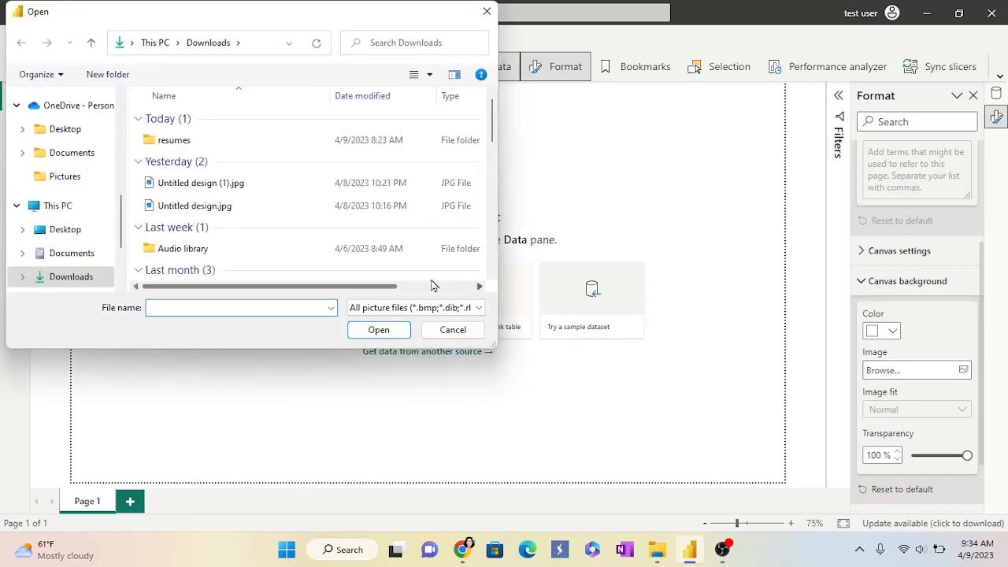
left_click(225, 206)
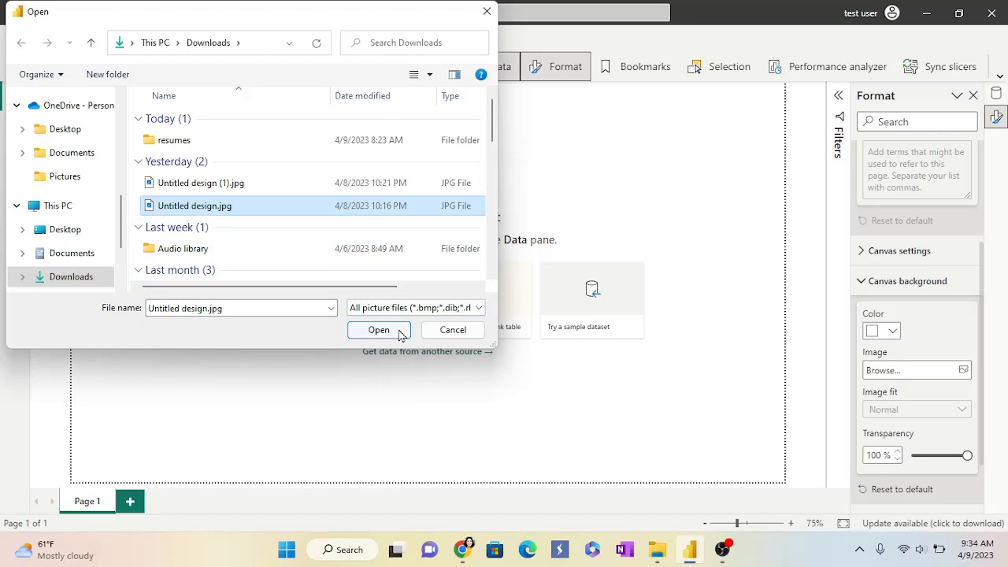
left_click(245, 184)
left_click(379, 330)
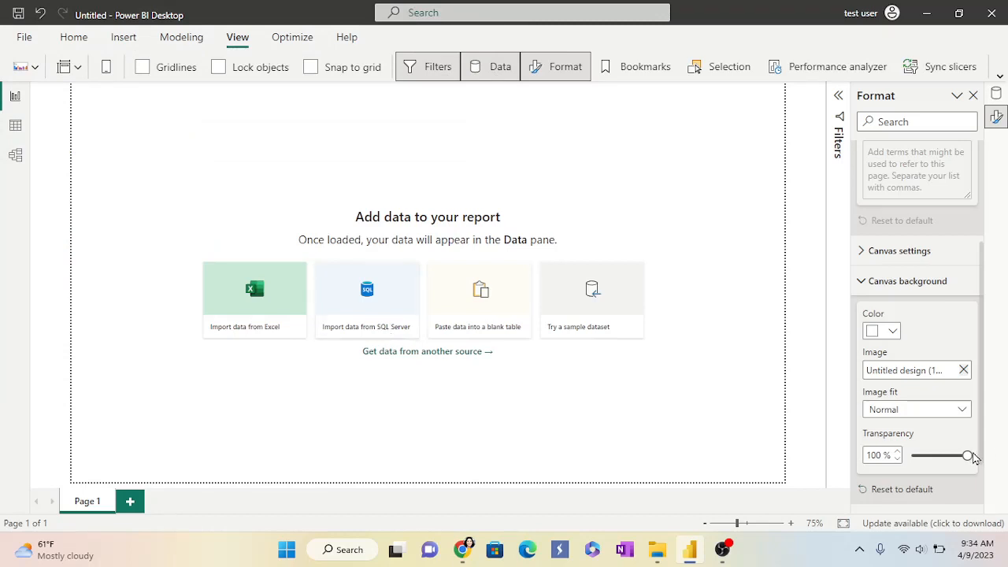
left_click_drag(968, 455, 910, 456)
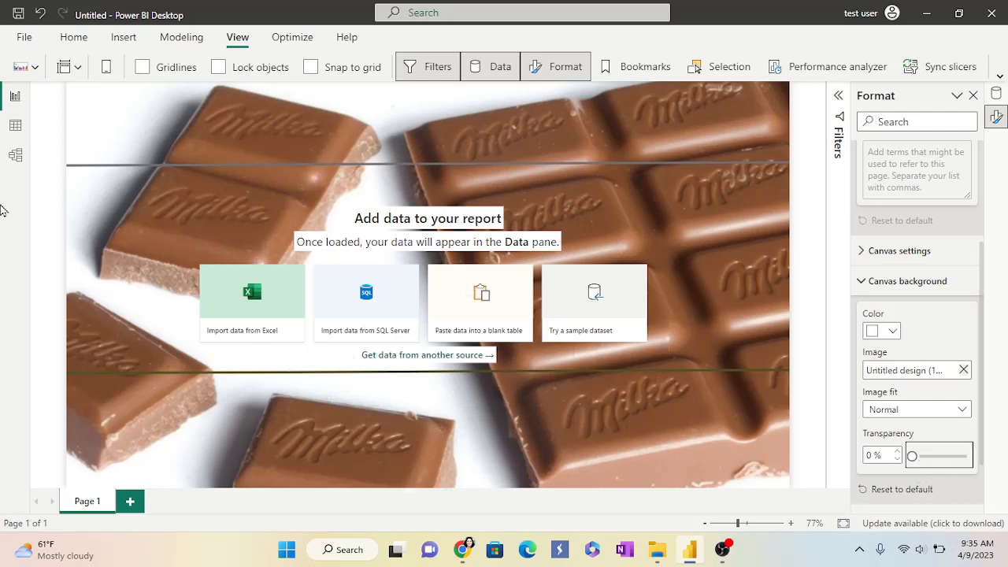
Step: Connect the report to the Excel workbook 1910_m4_demo_dataset_v1.0.xlsx
left_click(78, 70)
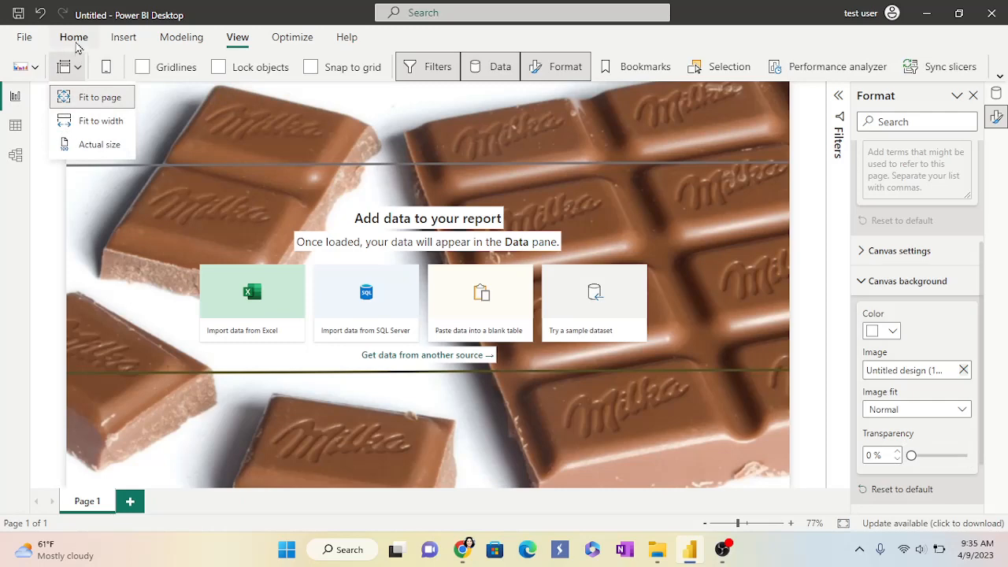
left_click(76, 46)
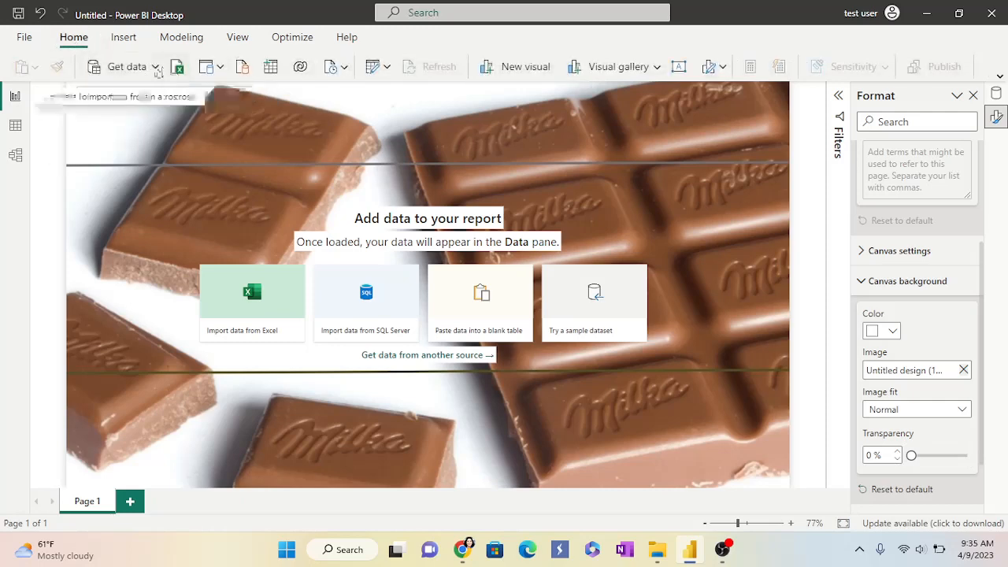
left_click(156, 67)
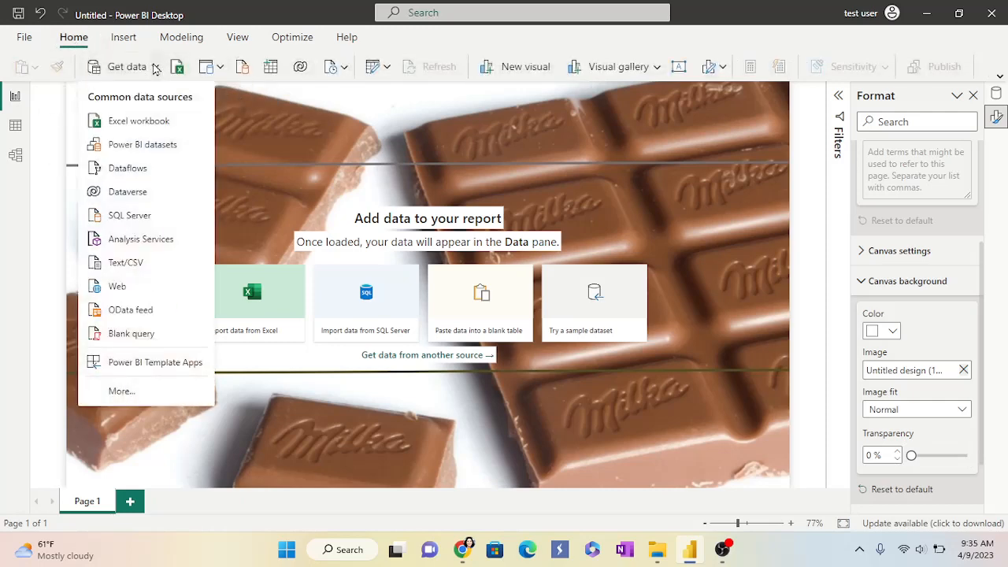
left_click(147, 123)
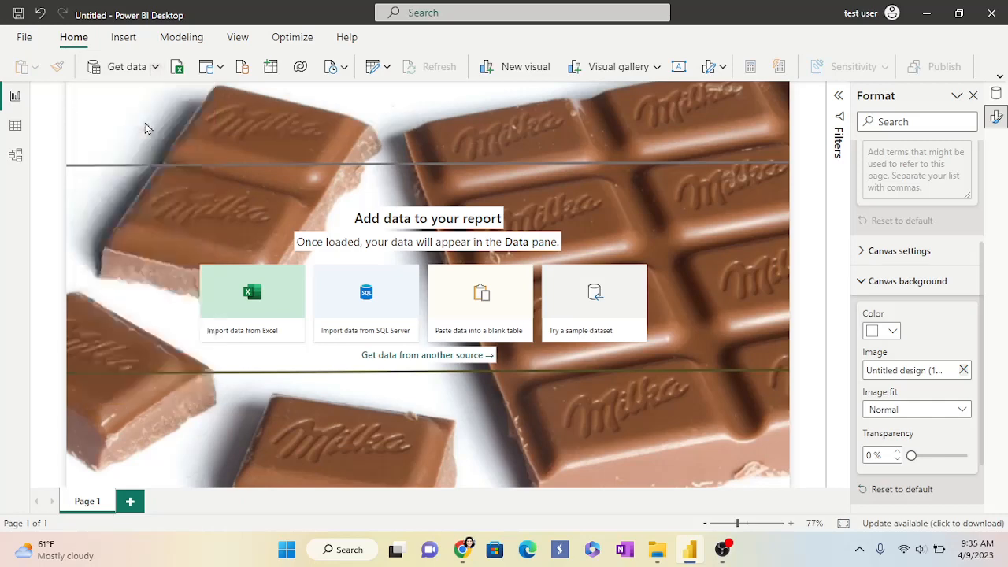
key("Escape")
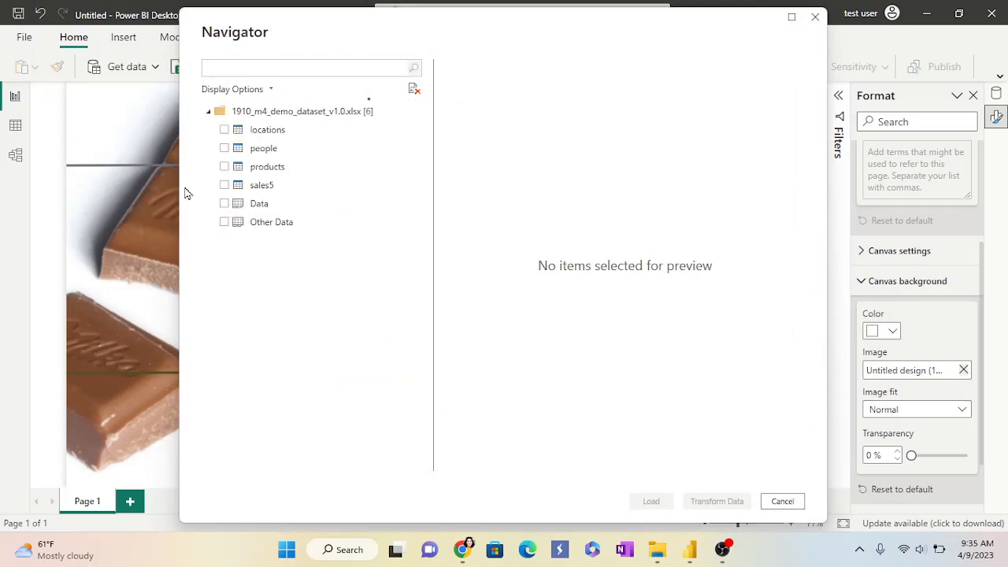
Step: Load the sales5, people, locations and products tables from the workbook into the report
left_click(225, 186)
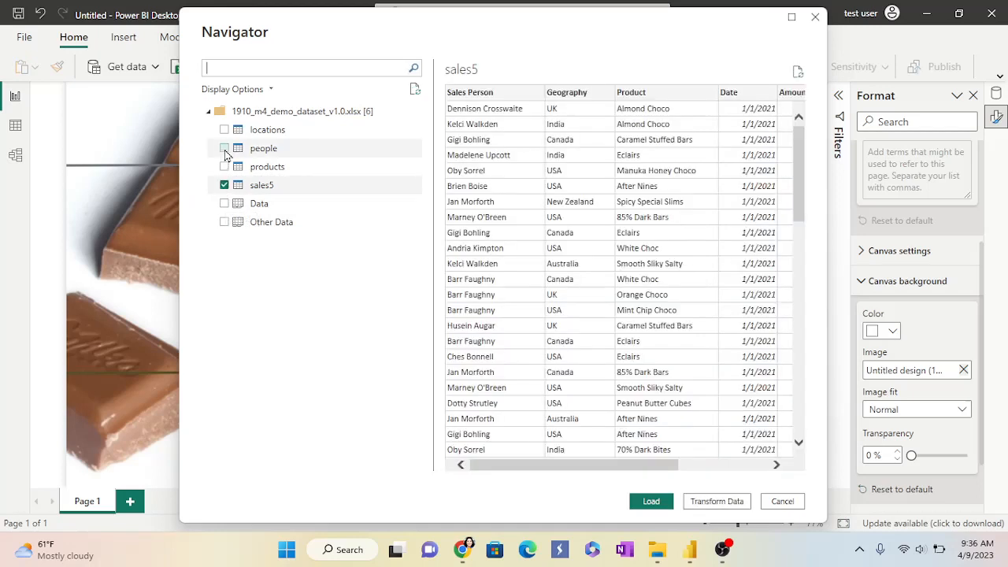
left_click(225, 149)
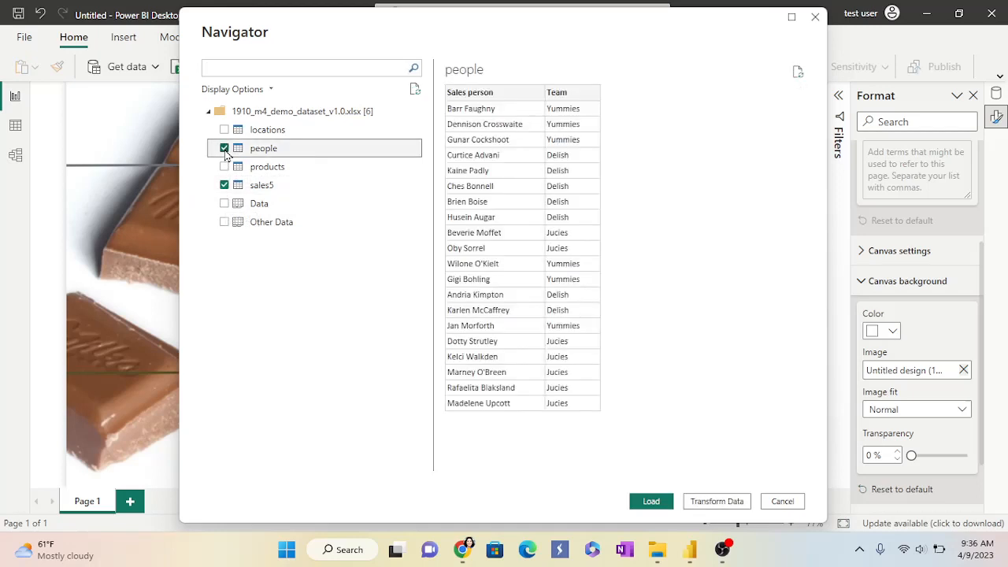
left_click(225, 130)
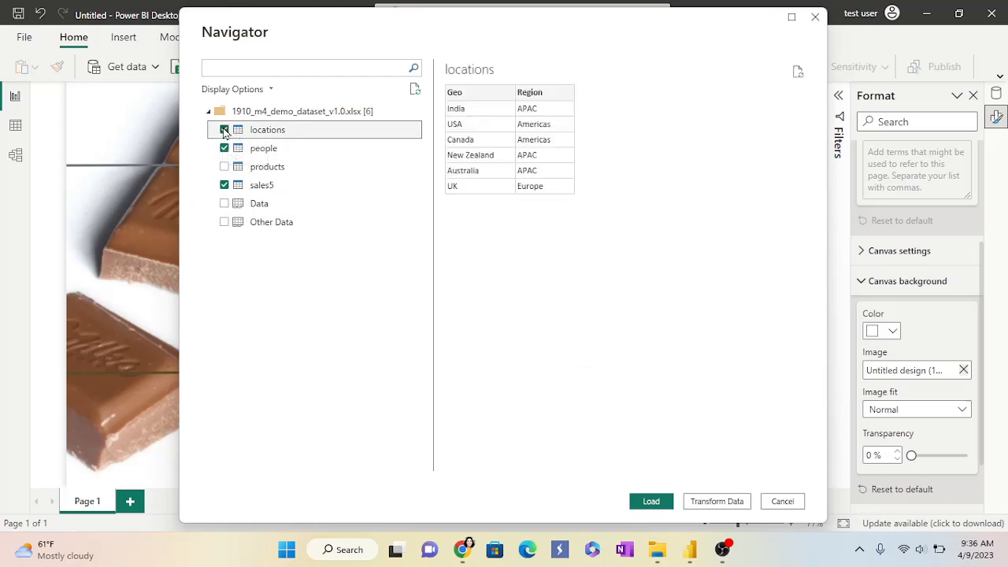
left_click(225, 167)
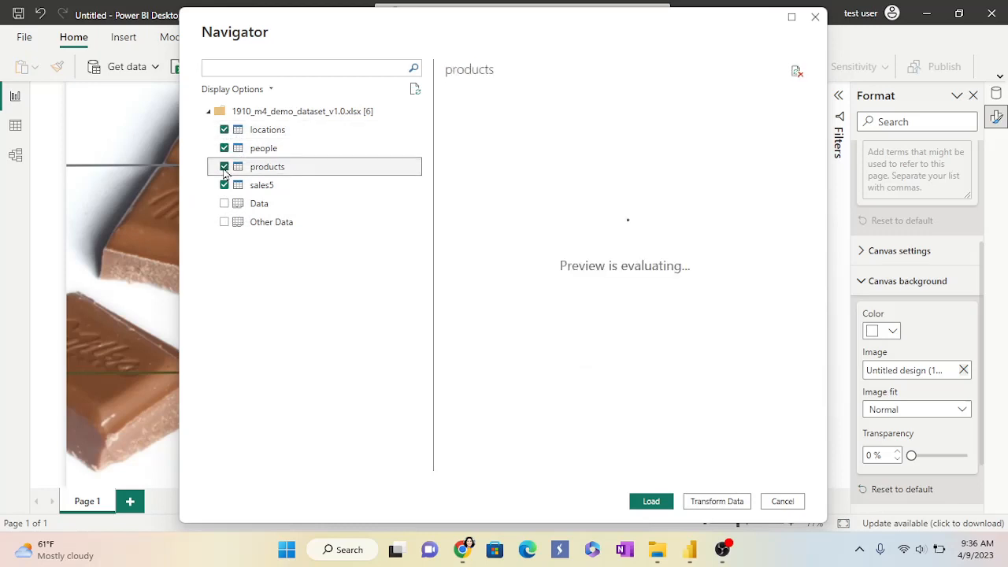
key("Return")
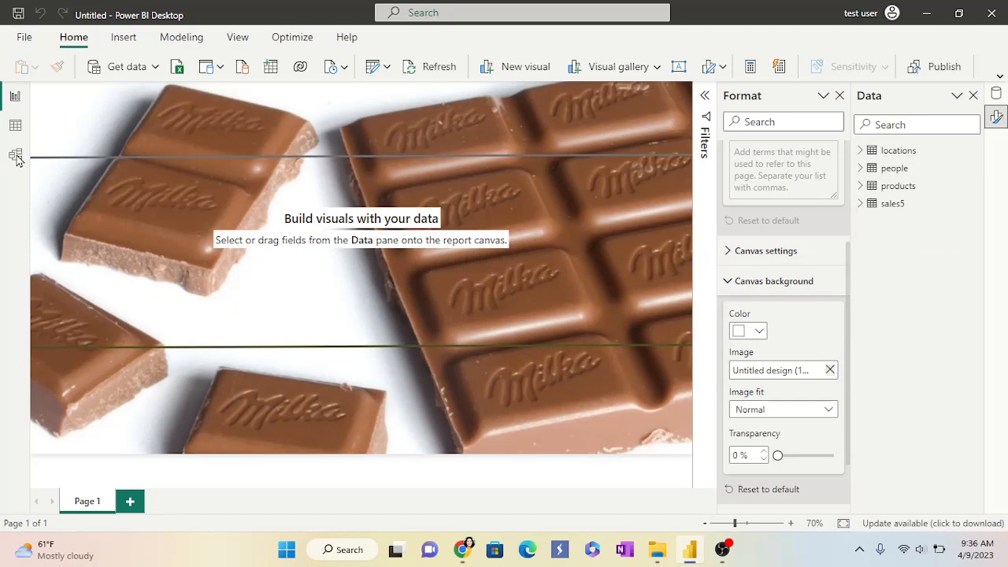
Step: Show the data model diagram and collapse the Properties and Data panes to enlarge the diagram area
left_click(16, 158)
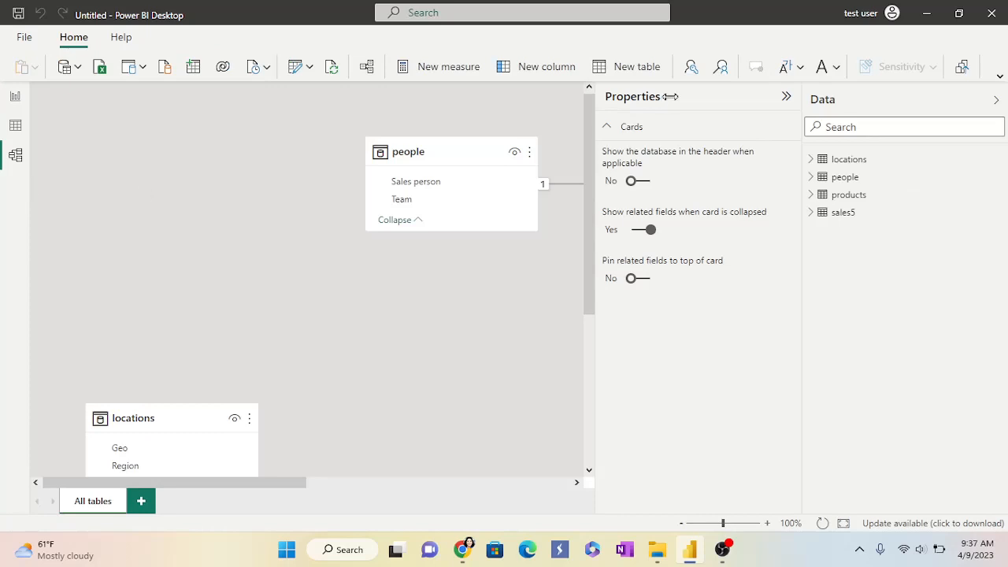
left_click(786, 96)
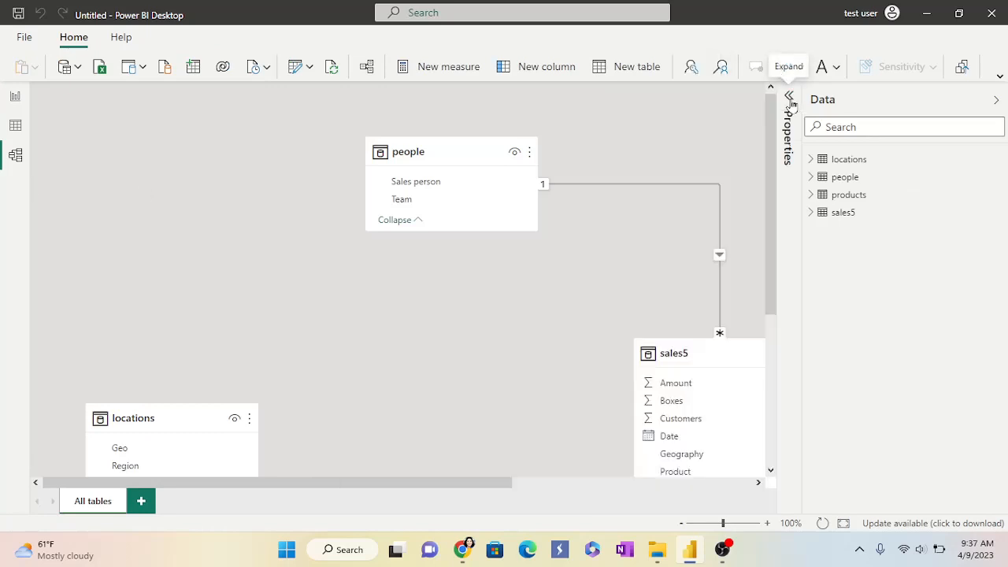
left_click(997, 100)
Step: Arrange the model diagram with locations, people and products in an upper row and sales5 beneath people and products
scroll(784, 254, "down", 3)
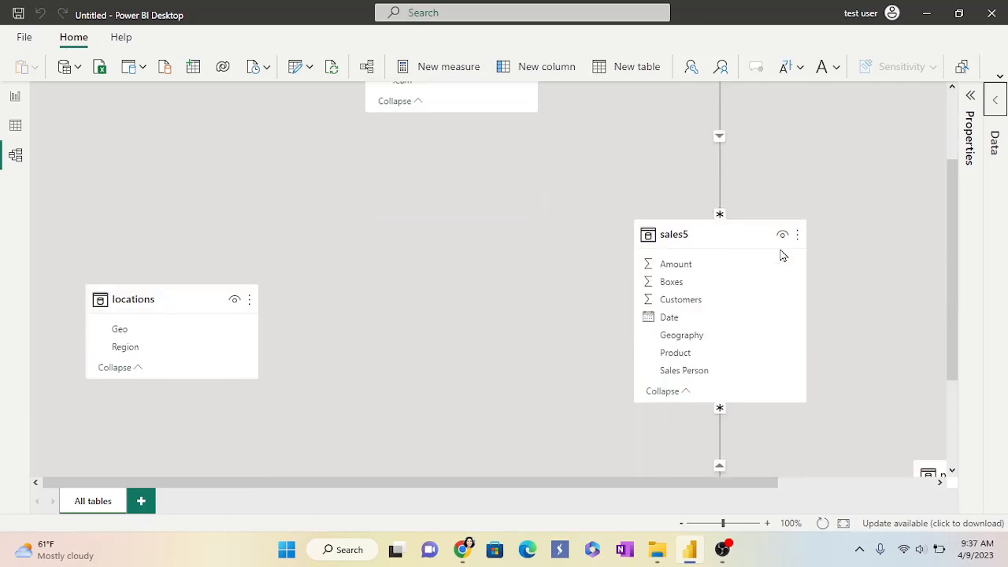
left_click_drag(169, 299, 166, 191)
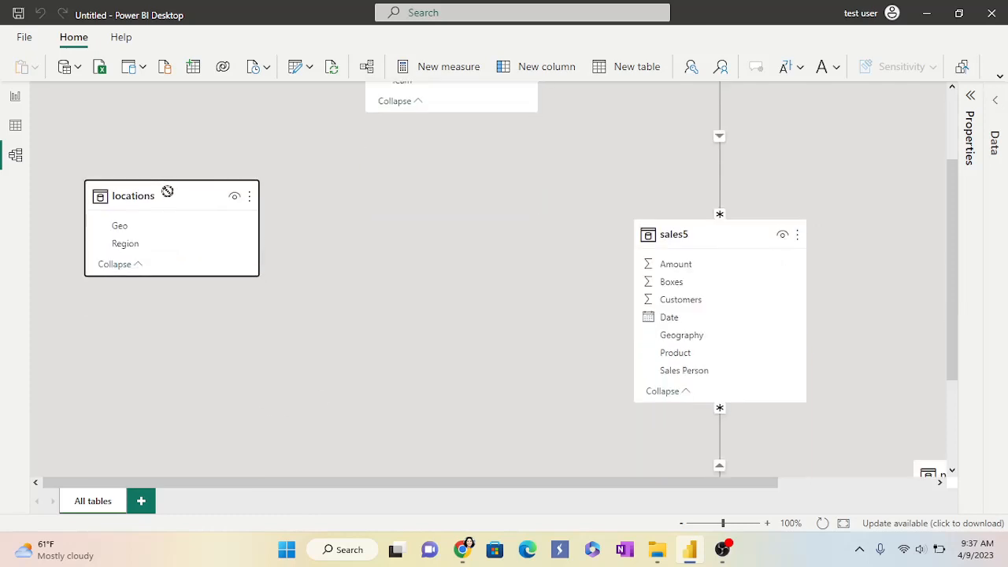
scroll(441, 294, "up", 3)
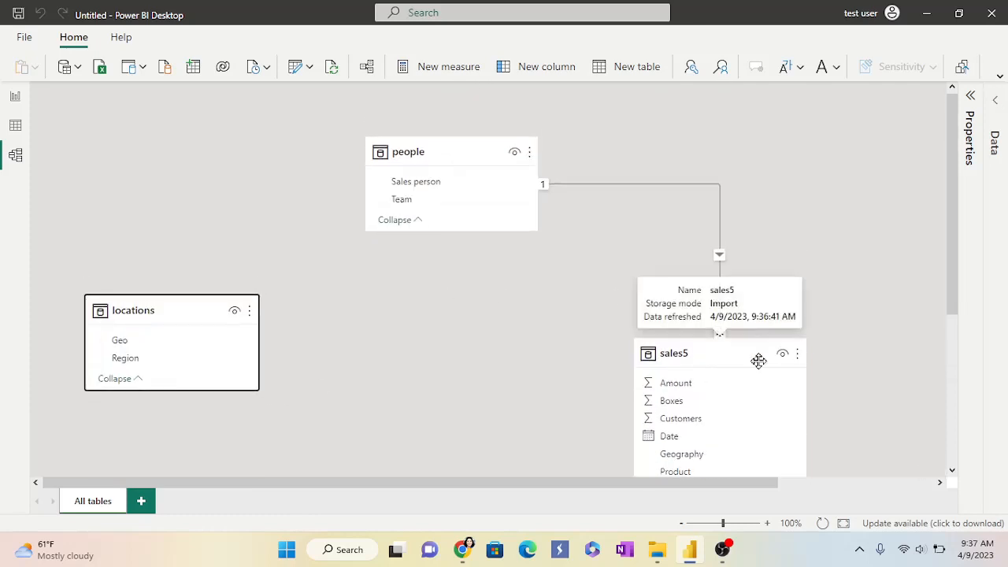
left_click_drag(759, 355, 593, 265)
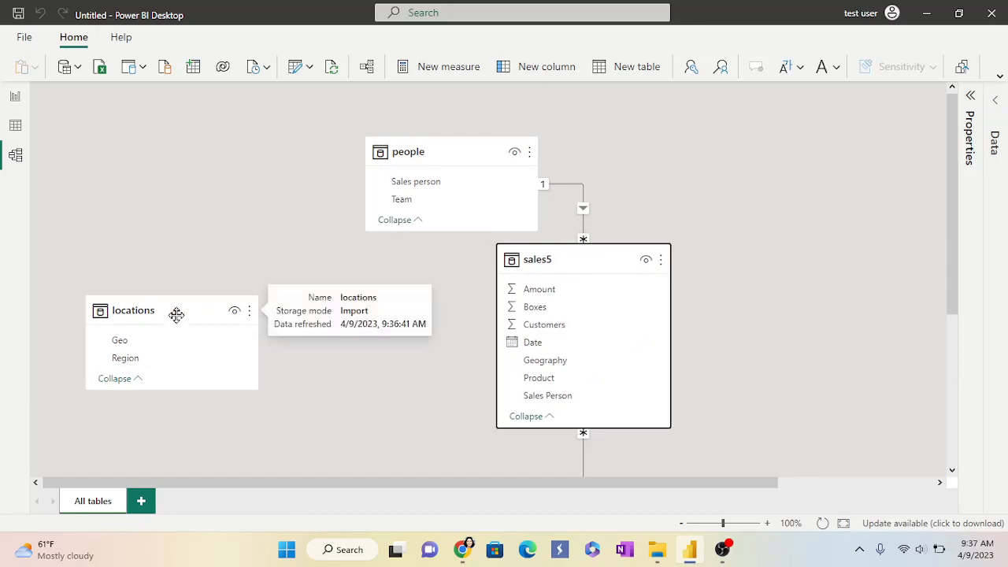
left_click_drag(175, 312, 187, 157)
scroll(813, 315, "down", 5)
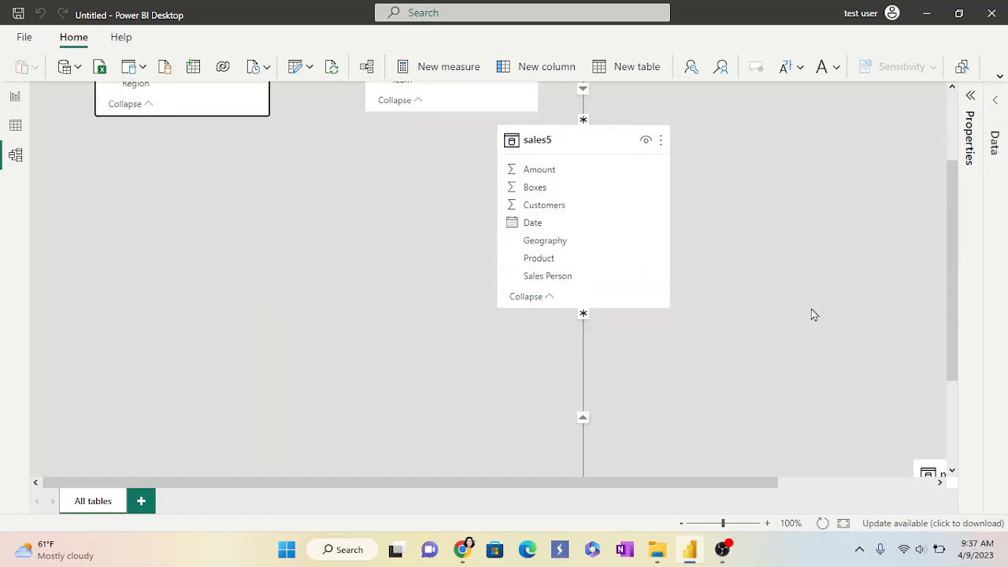
left_click_drag(929, 324, 720, 187)
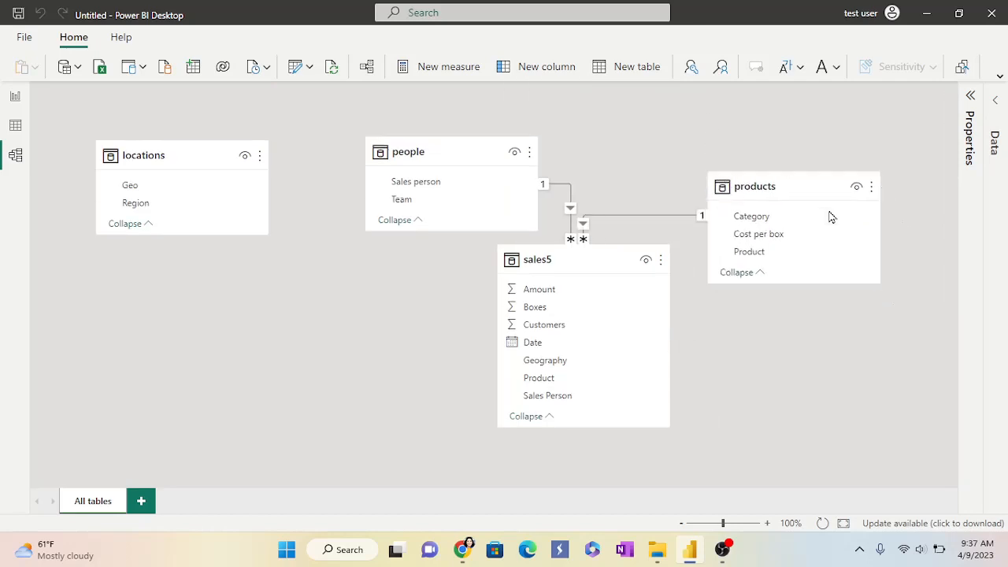
left_click_drag(814, 189, 748, 152)
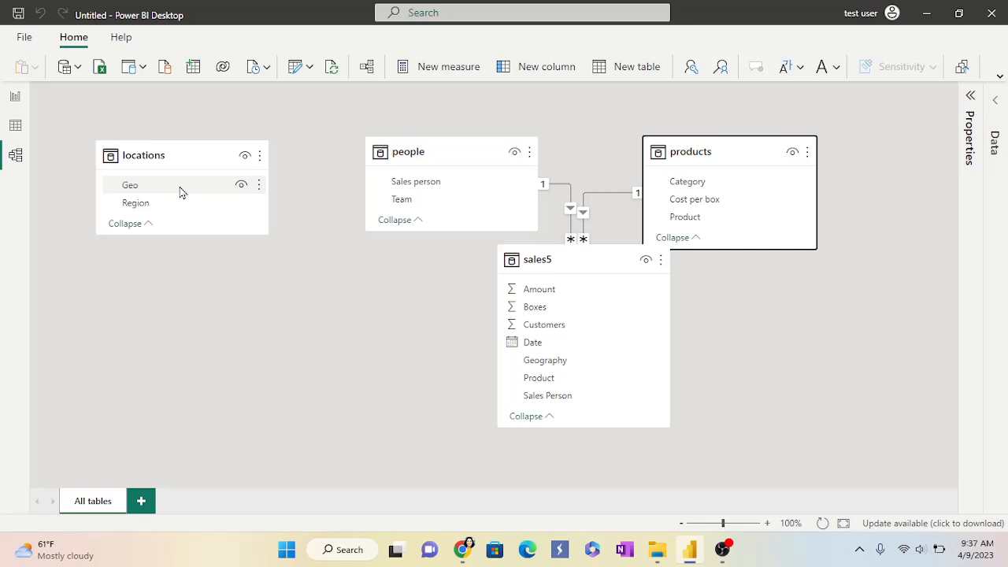
Step: Create a relationship between Geo in the locations table and Geography in the sales5 table
left_click_drag(151, 190, 549, 360)
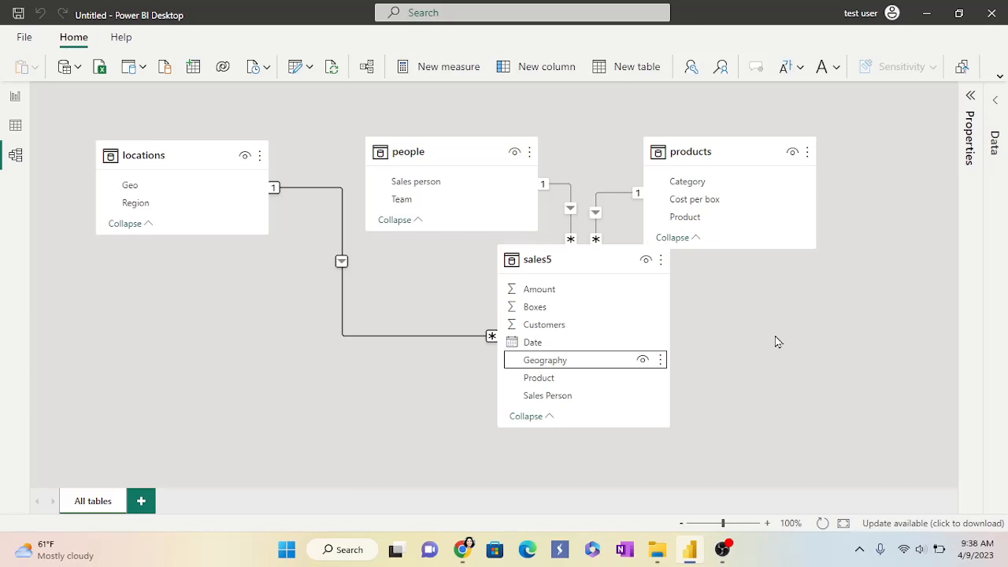
Step: Examine the rows and columns of the locations, people, products and sales5 tables, including products' Cost per box and sales5's Boxes
left_click(15, 127)
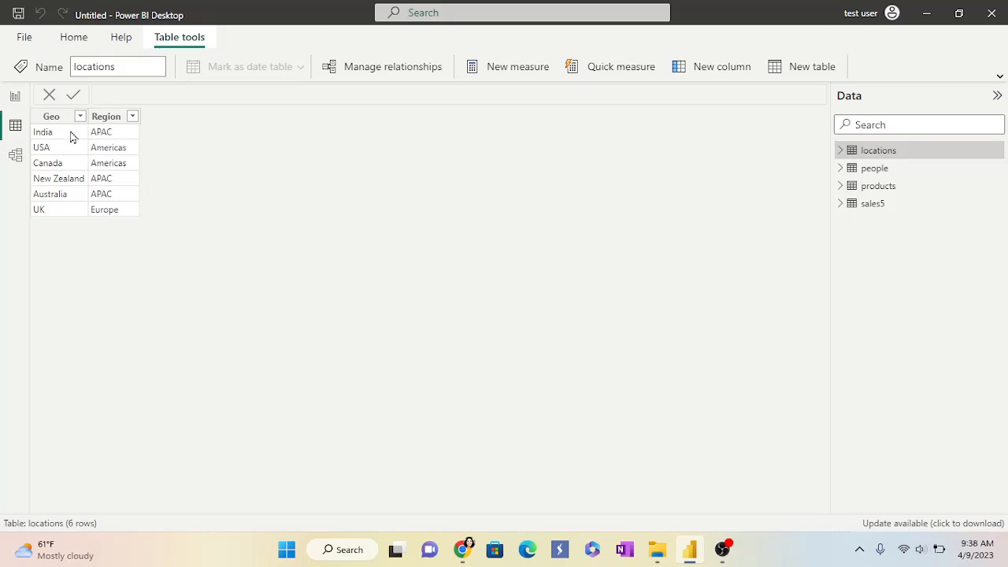
left_click(865, 172)
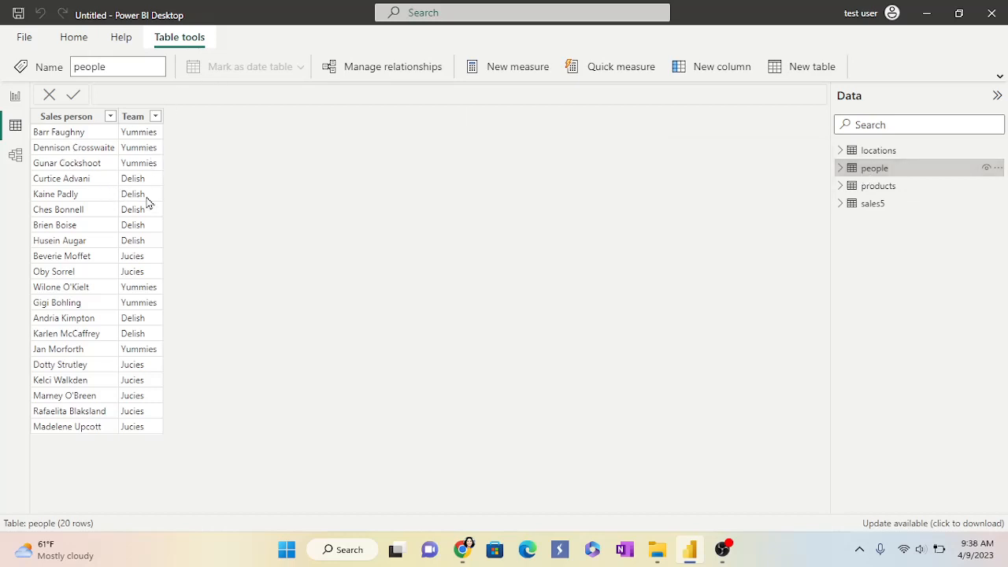
left_click(865, 192)
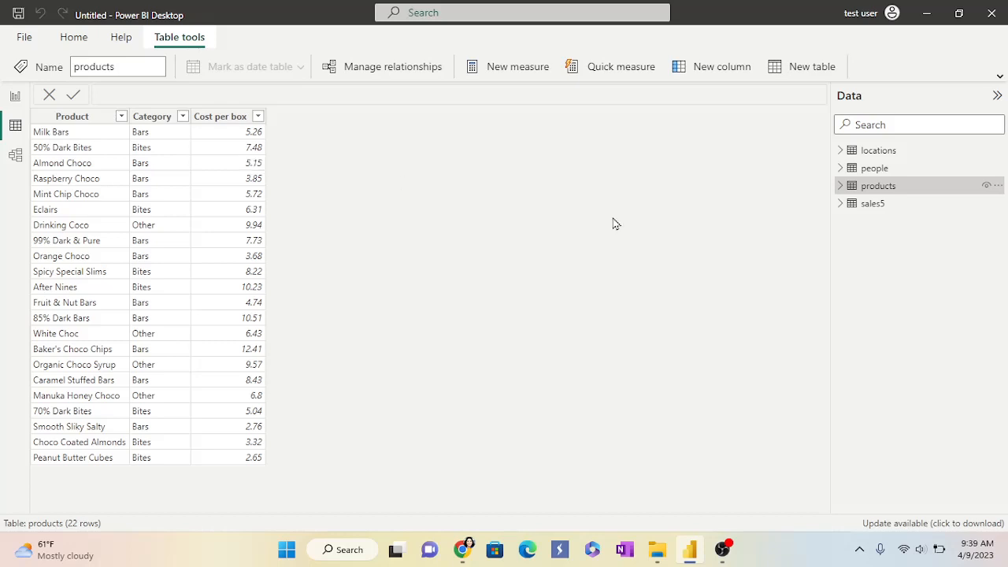
left_click(870, 207)
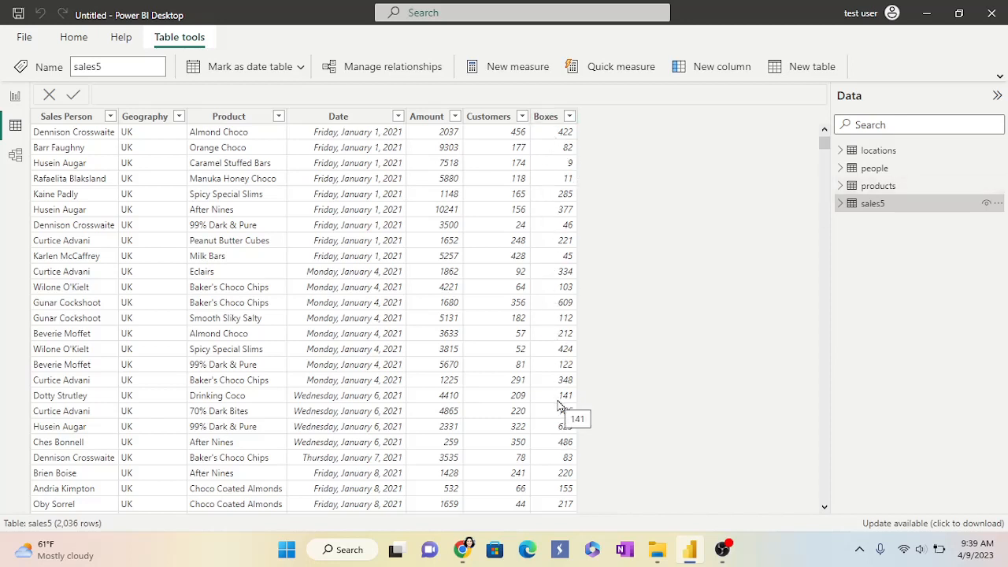
left_click(879, 187)
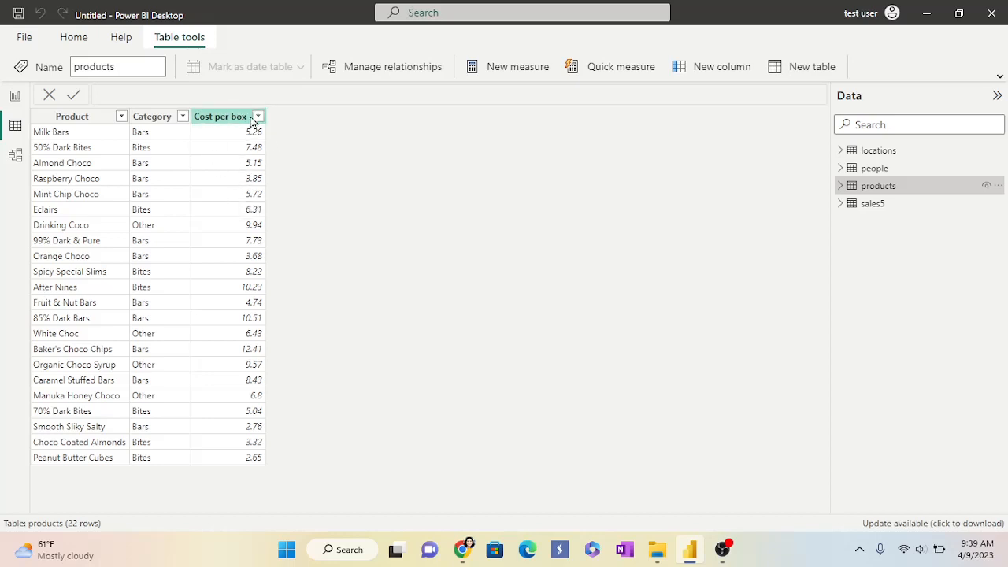
left_click(869, 213)
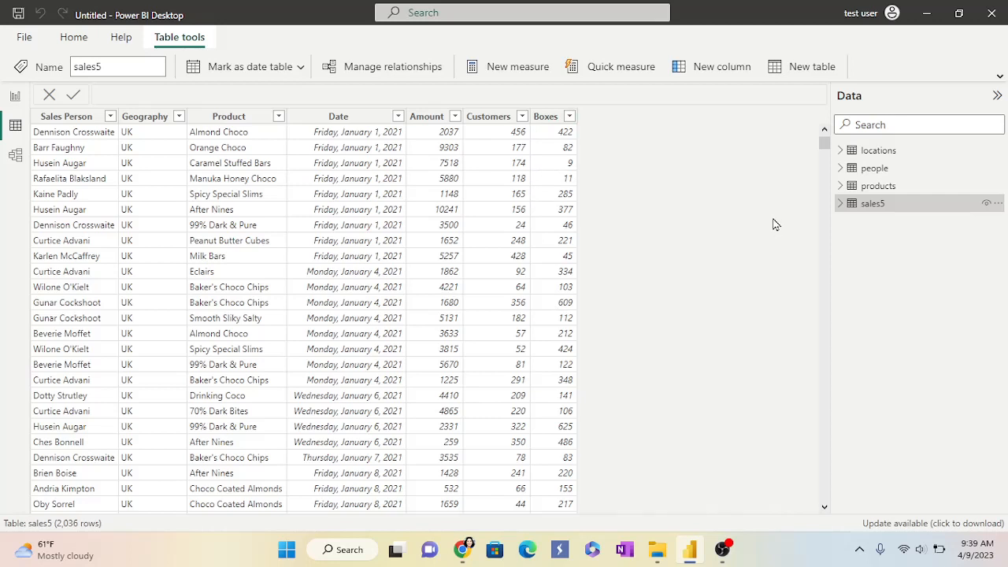
Step: Try to add a calculated column Cost to the products table, multiplying [Boxes] by RELATED(products[Cost per box])
left_click(849, 189)
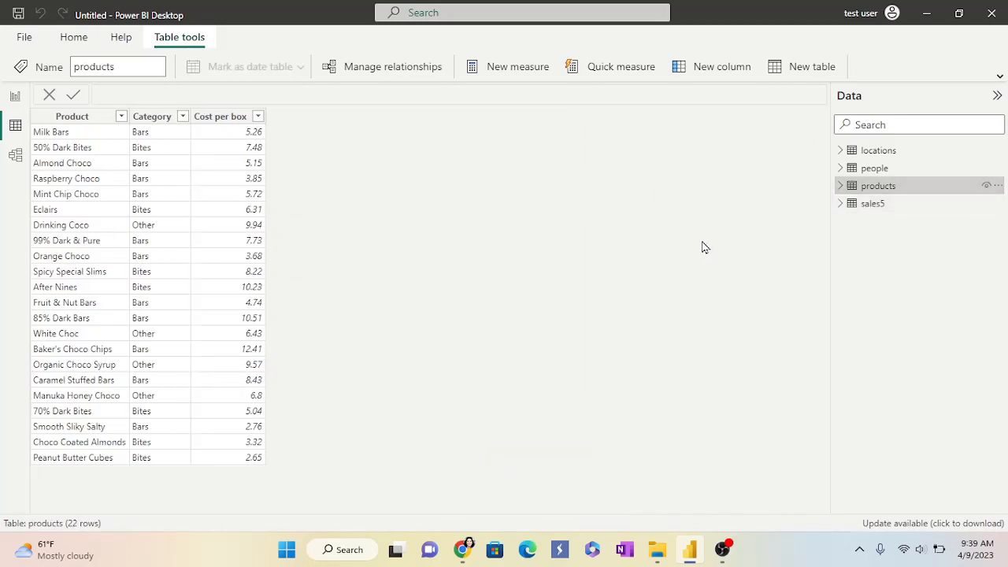
right_click(842, 192)
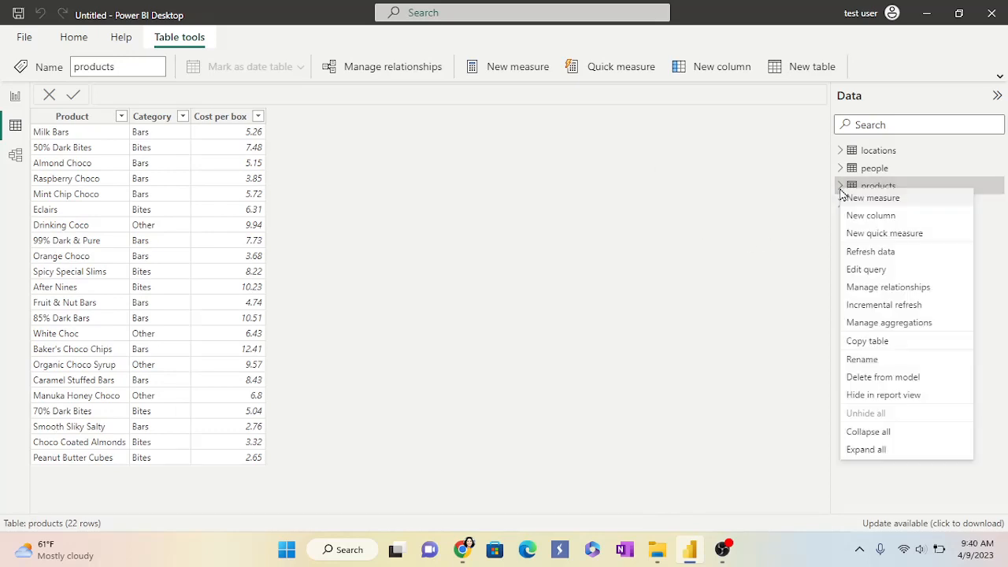
key("Escape")
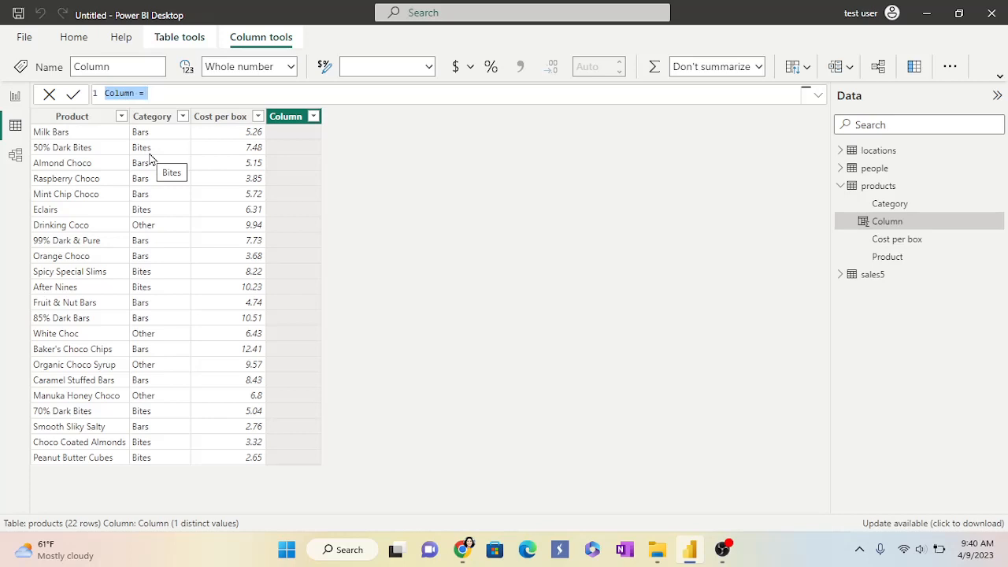
type("Cos")
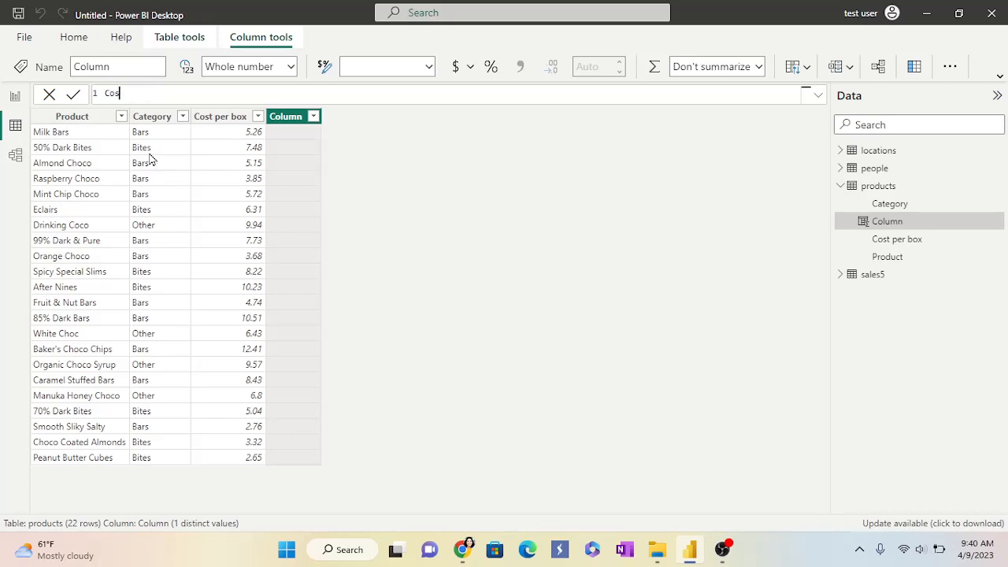
type("t = [")
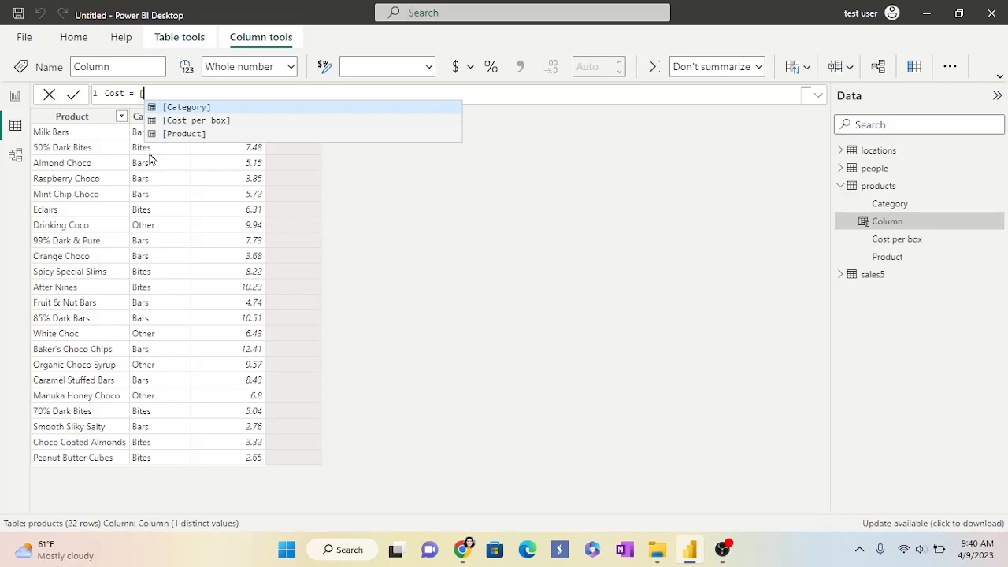
type("B")
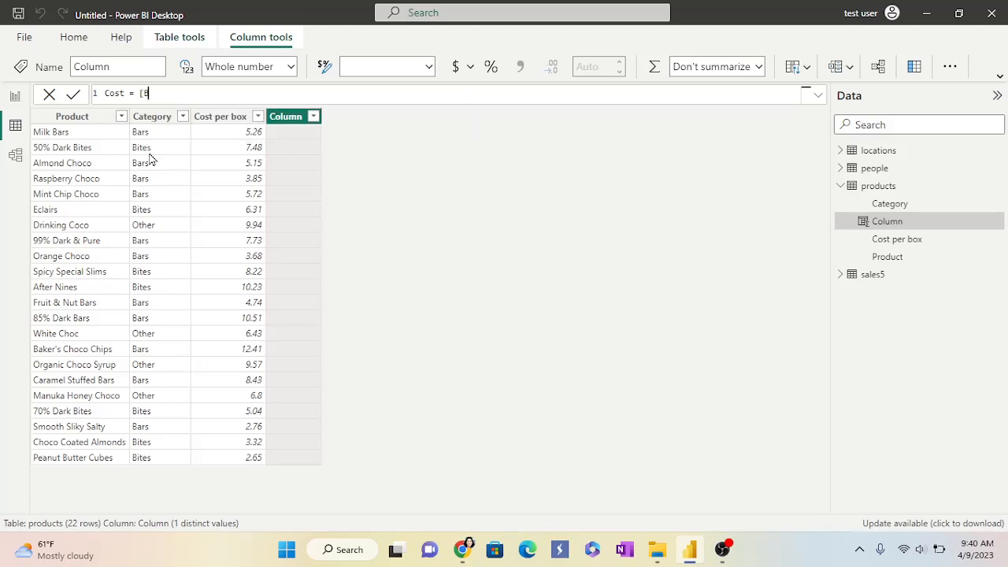
type("oxes] * RELATED")
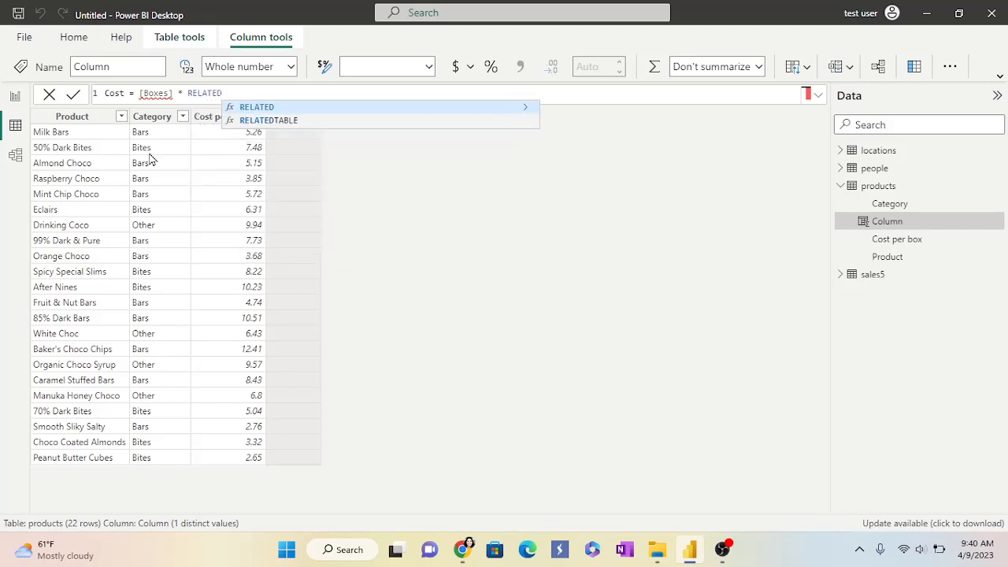
left_click(277, 111)
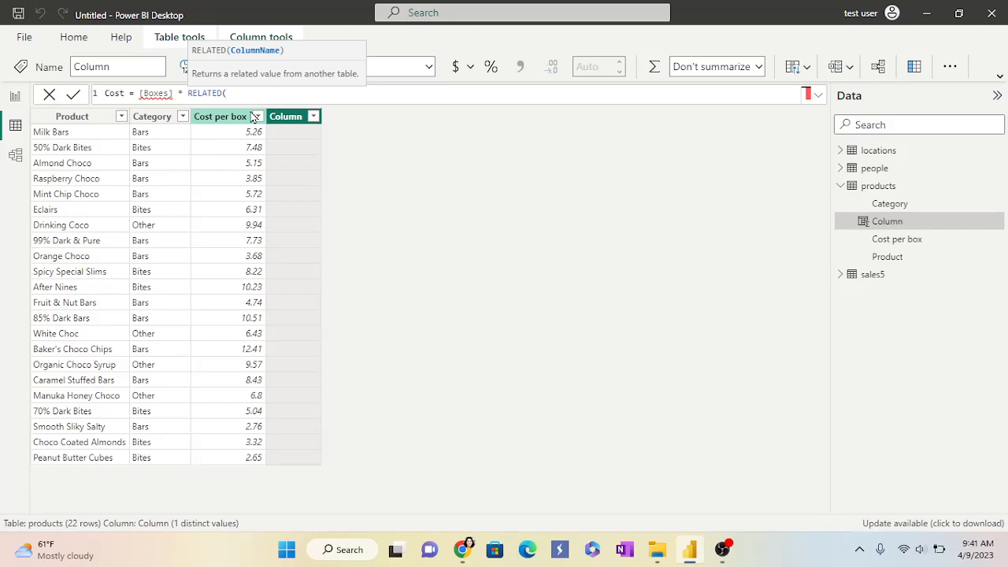
type("prod")
key("BackSpace")
type("ucts")
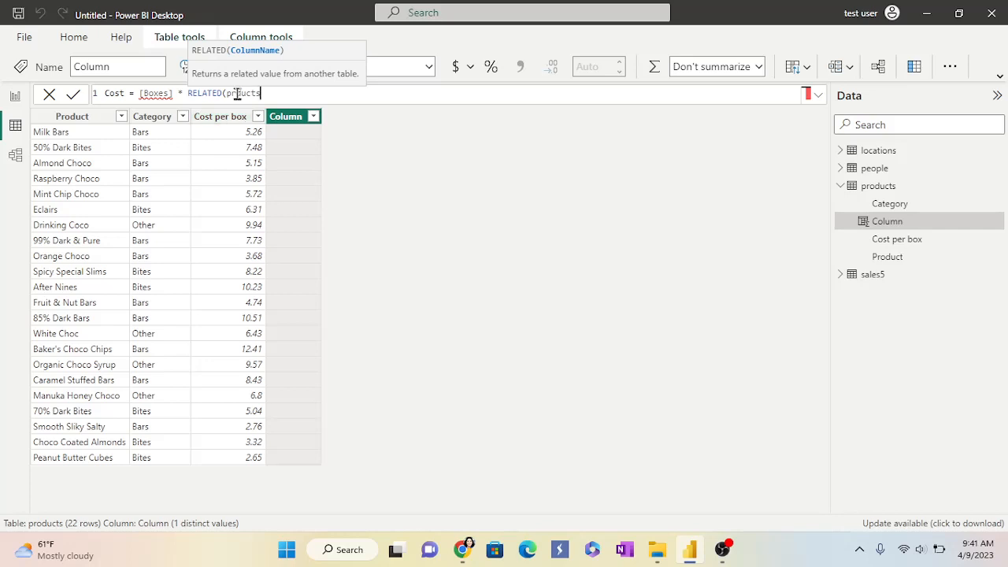
left_click(237, 93)
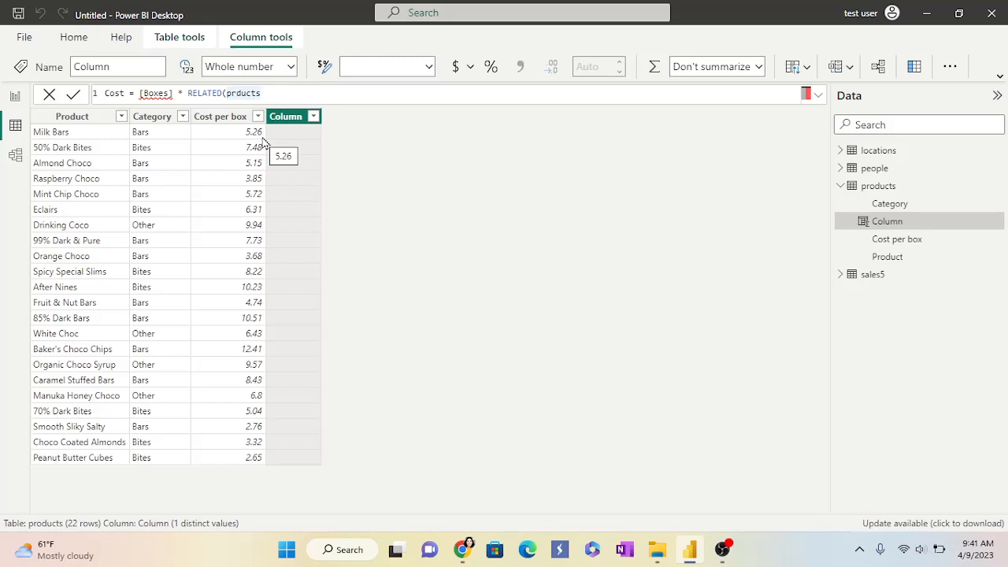
type("o")
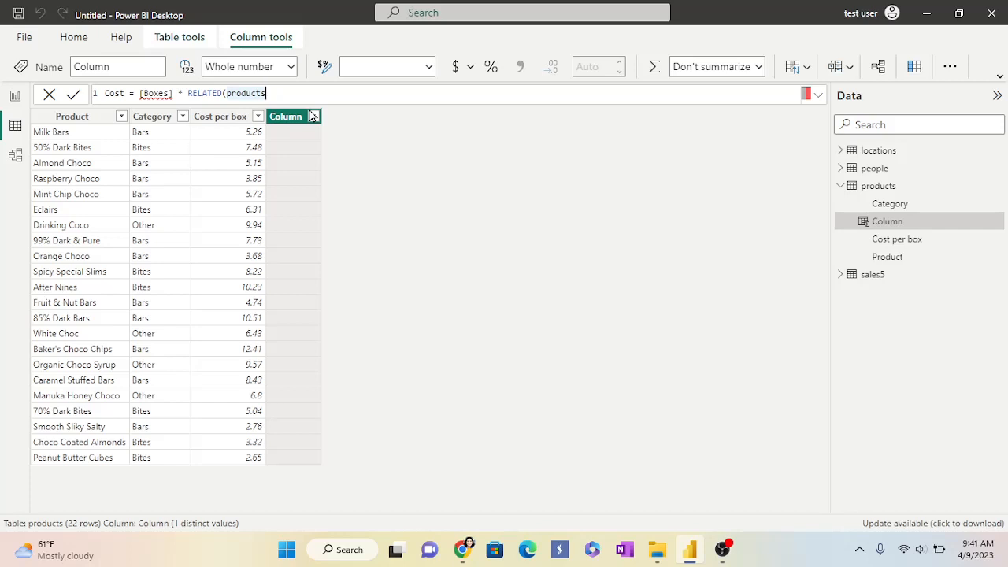
type("[")
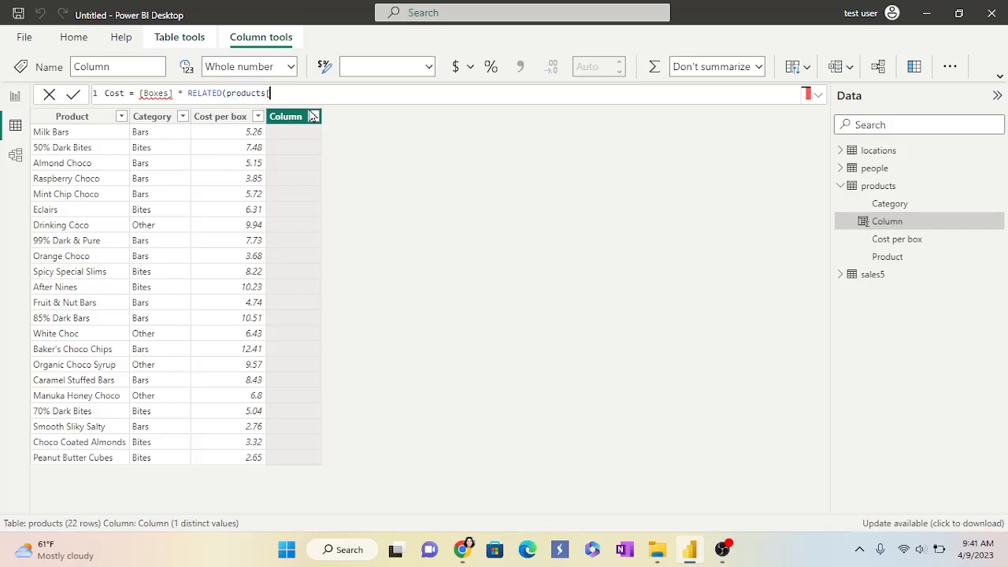
type("Cost per box]")
key("Return")
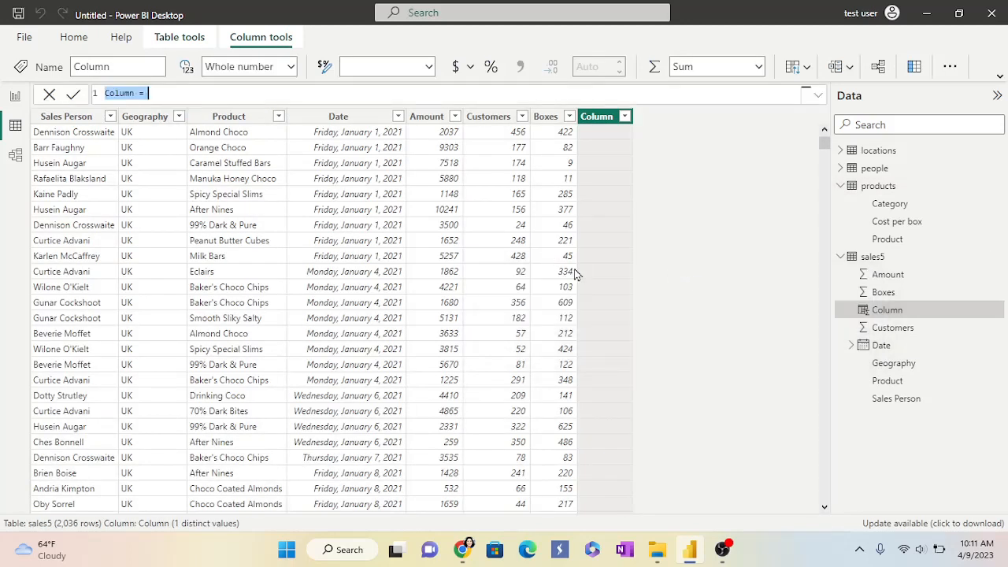
Step: Define the new calculated column in the sales5 table as Cost = [Boxes] * RELATED(products[Cost per box])
type("Cos")
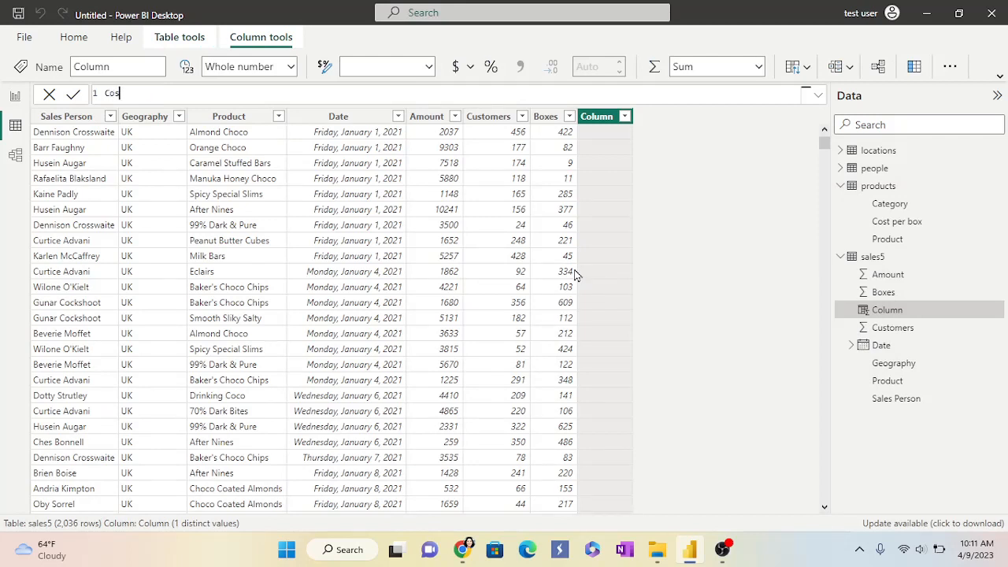
type("t = [")
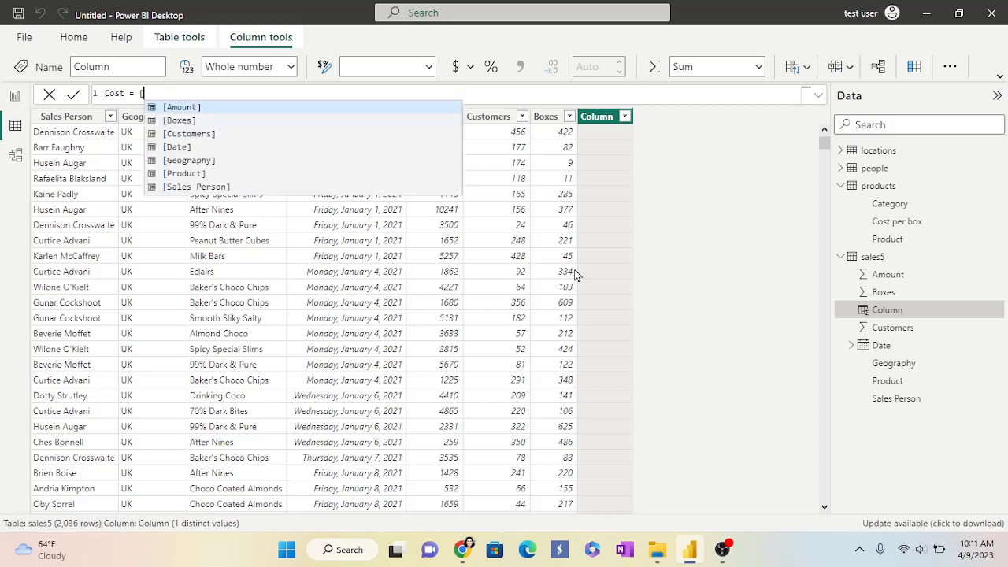
left_click(181, 126)
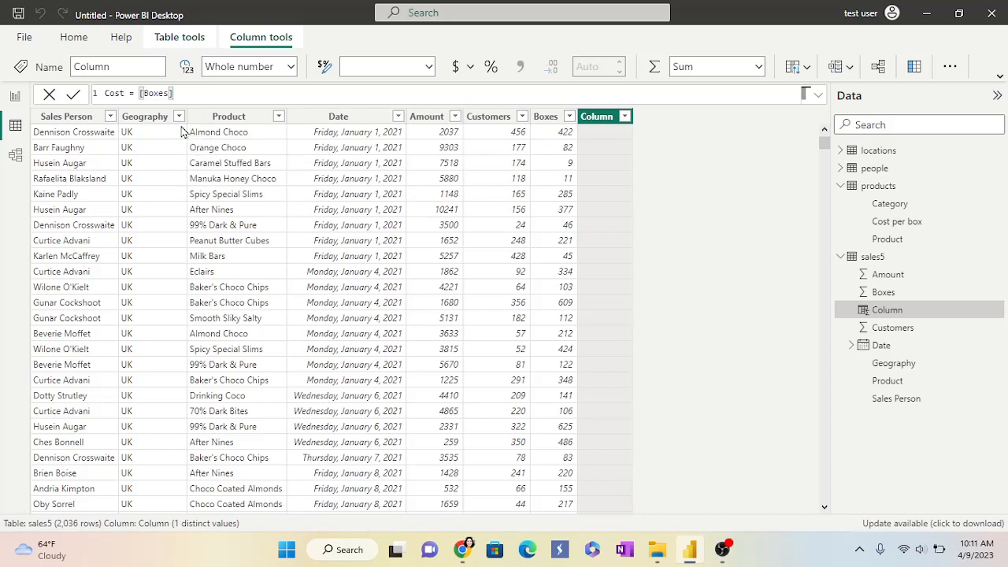
type("* RELA")
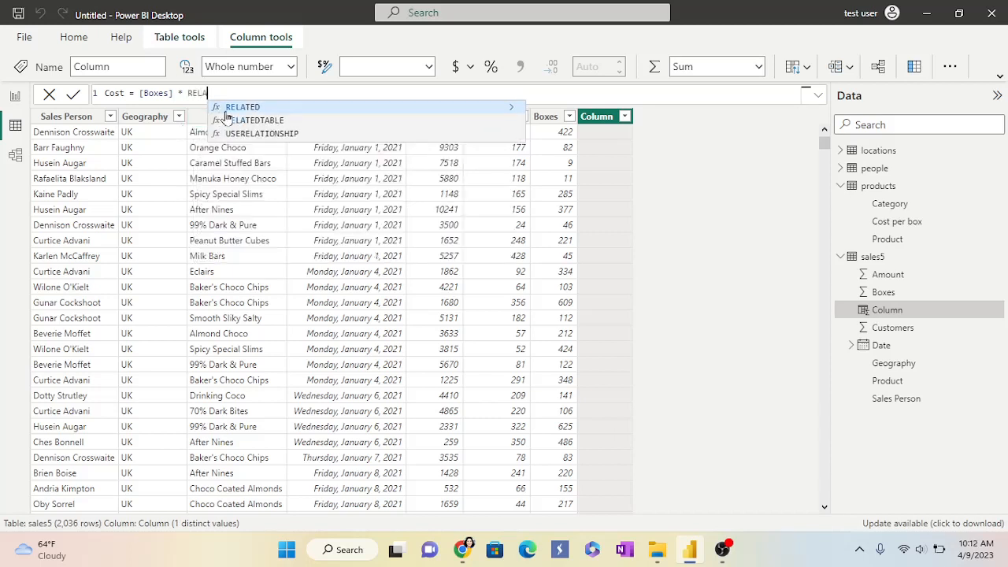
key("Tab")
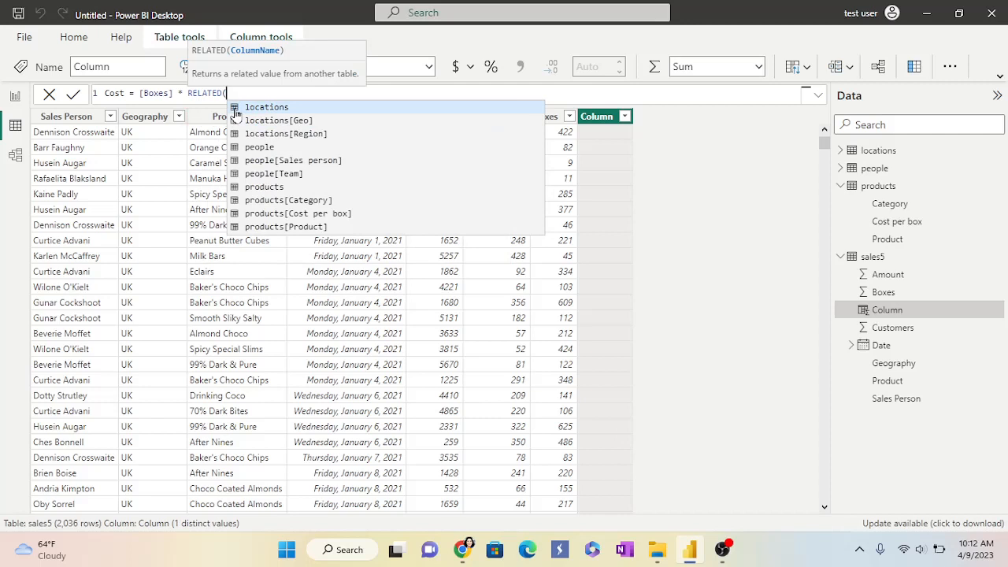
left_click(278, 213)
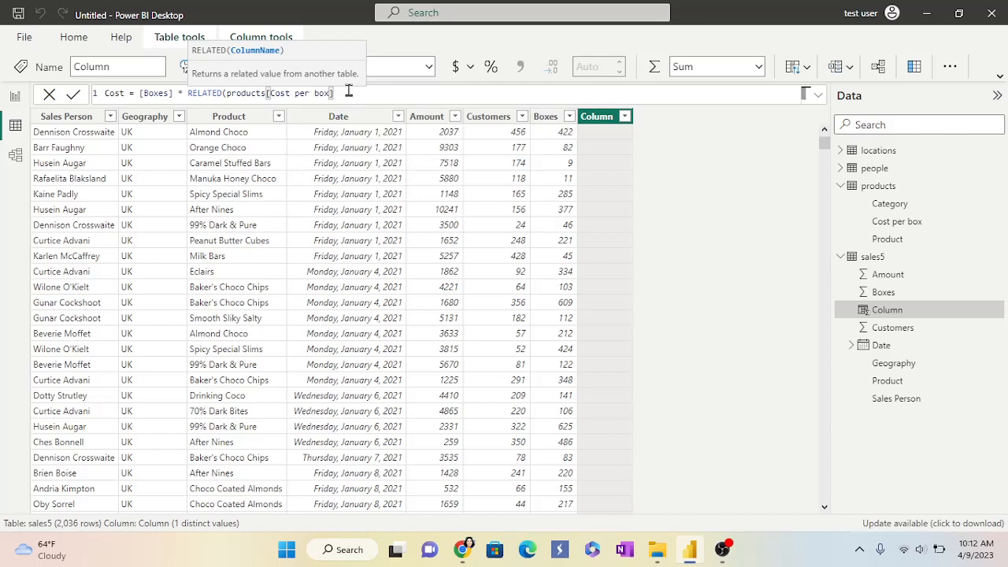
type(")")
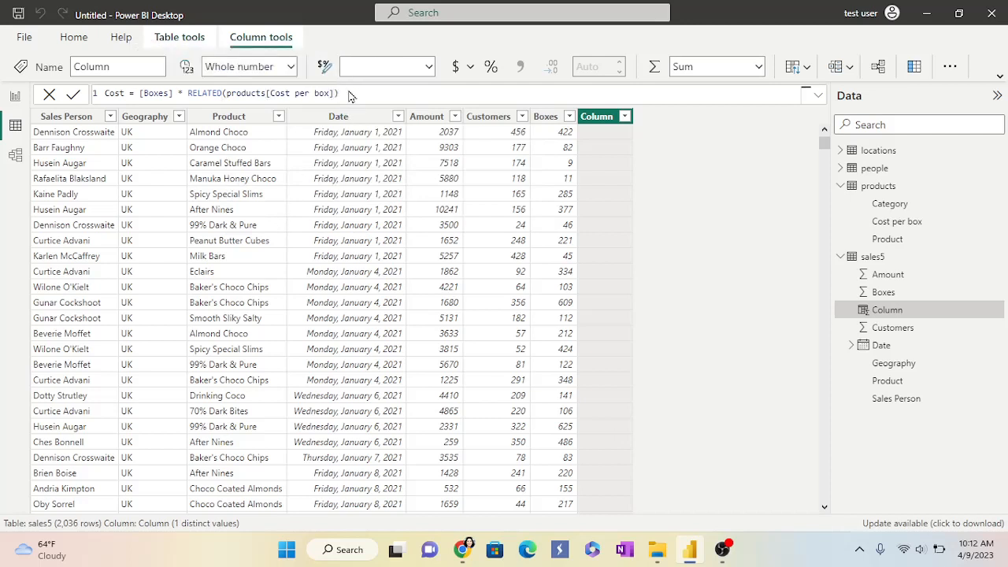
key("Return")
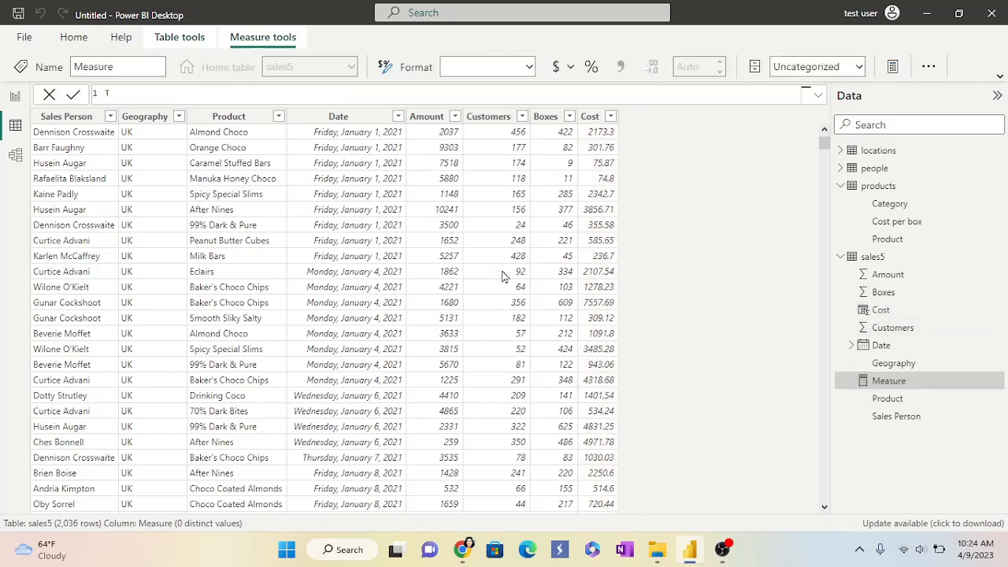
Step: Define a measure in the sales5 table as Total Amount = SUM(sales5[Amount])
type("otal Amount = SUM")
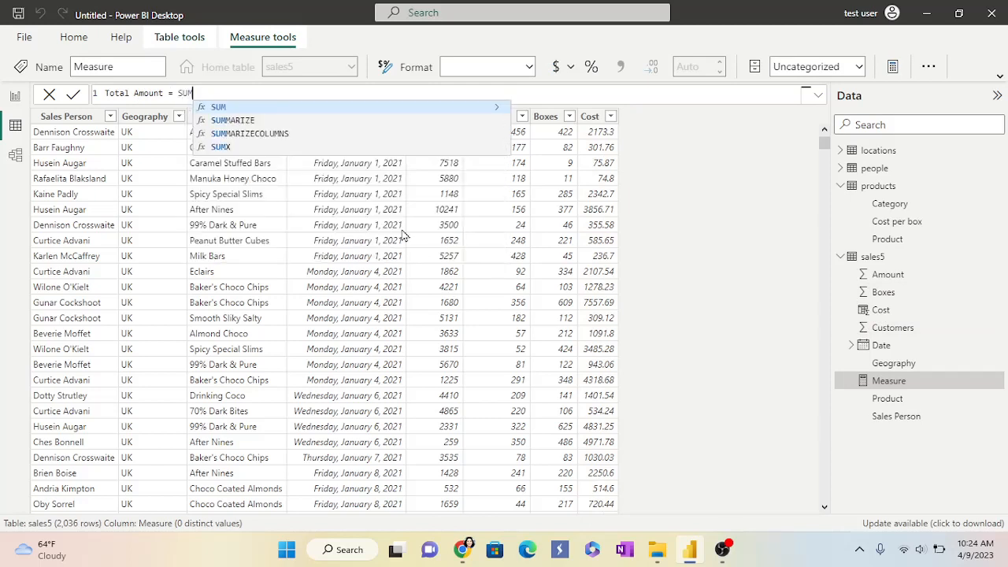
left_click(229, 108)
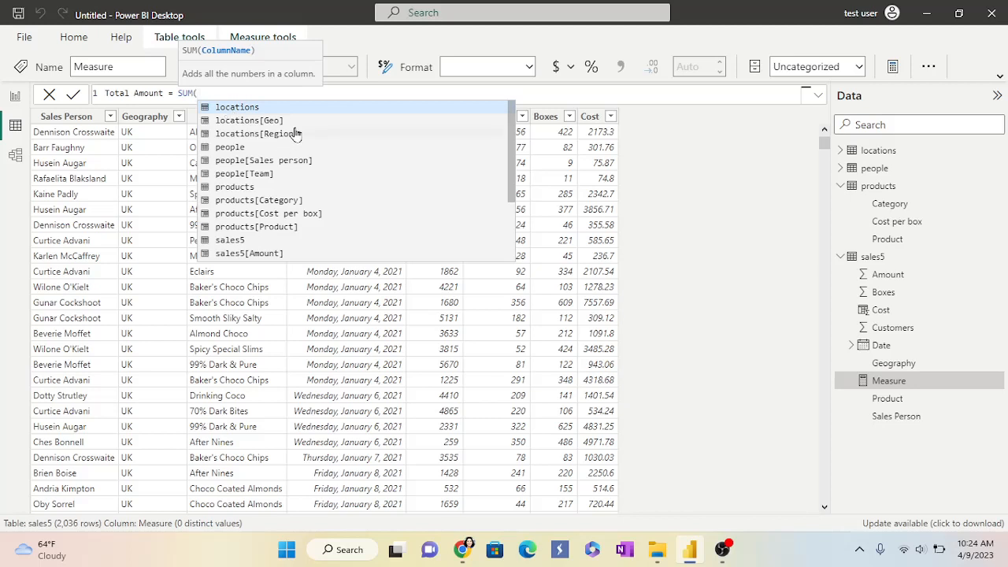
left_click(253, 255)
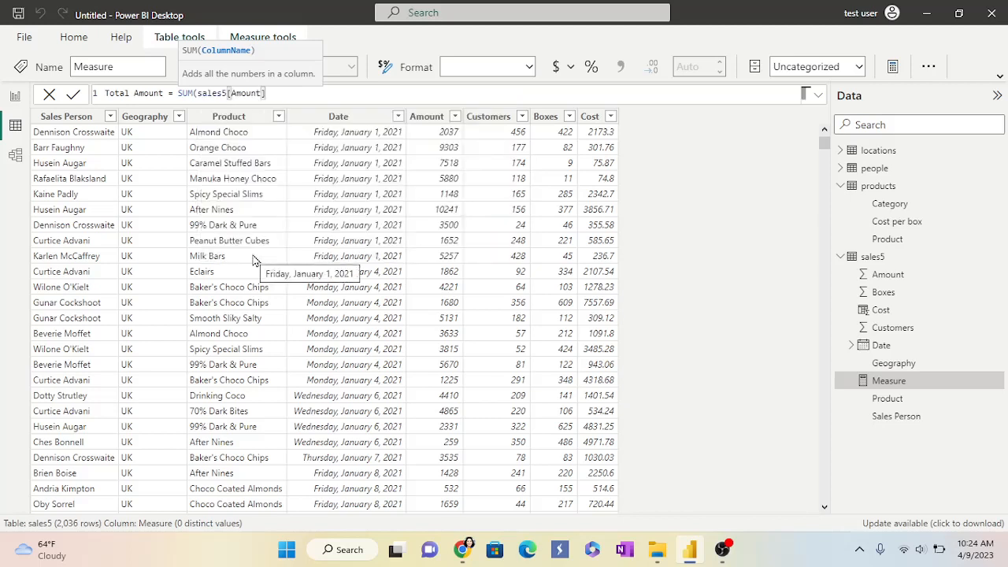
type(")")
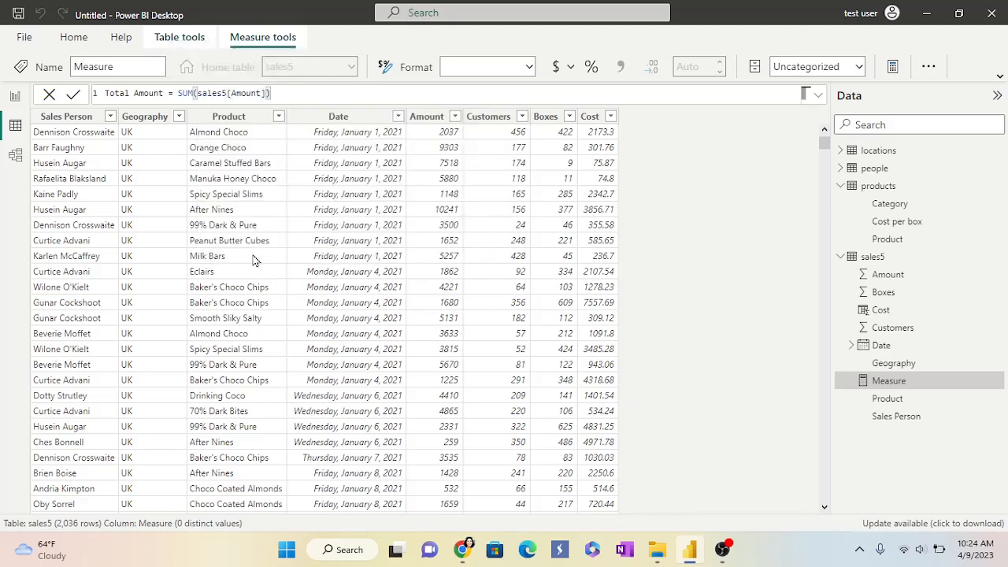
key("Return")
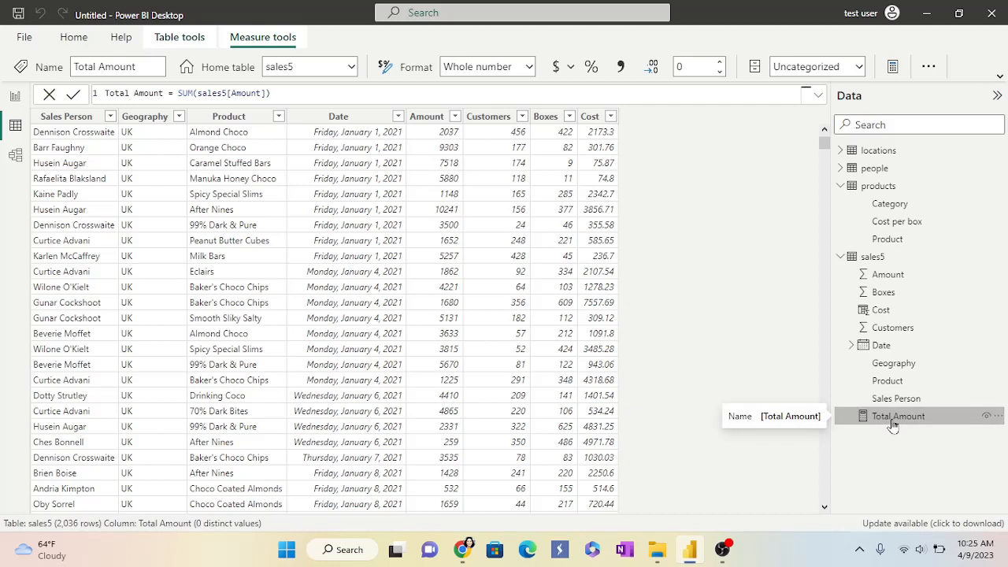
Step: Define a new measure in the sales5 table as Total cost = SUM((sales5[Cost]))
right_click(847, 264)
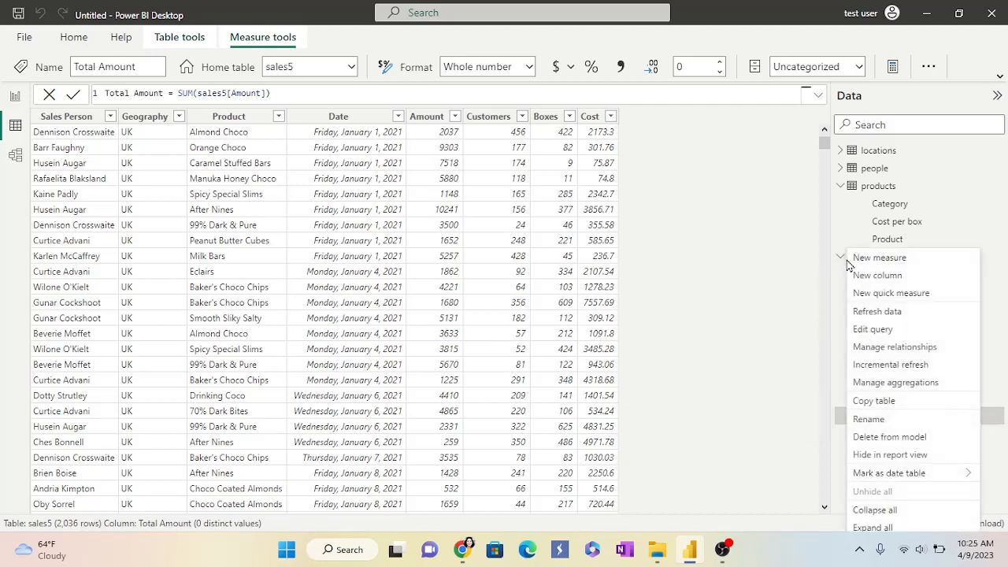
key("Escape")
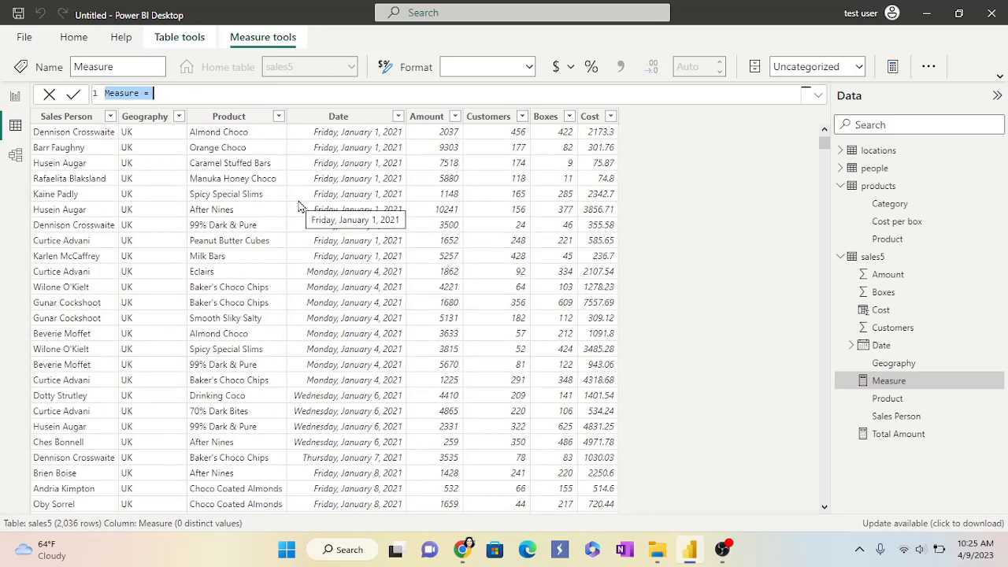
type("To")
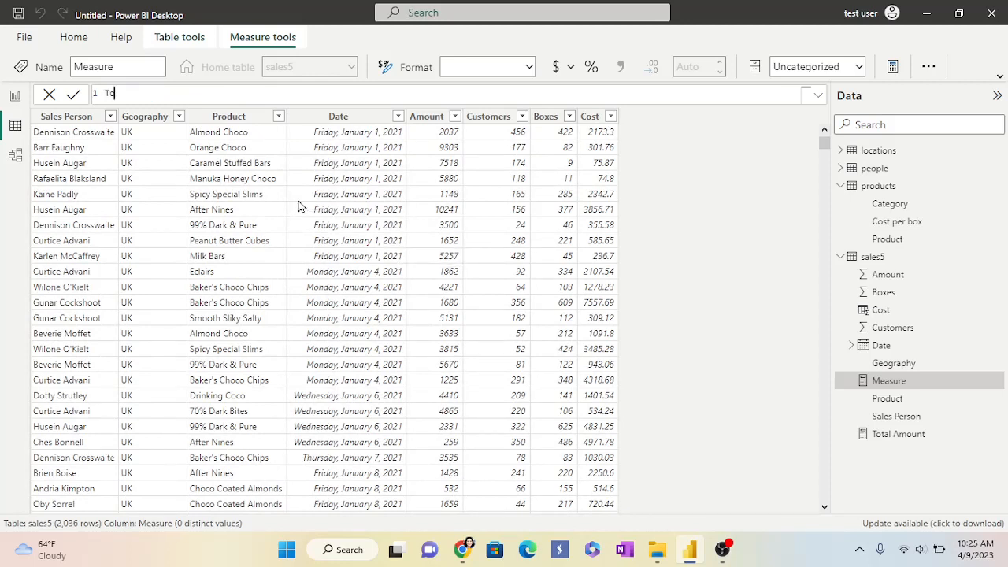
type("tal cost = SUM")
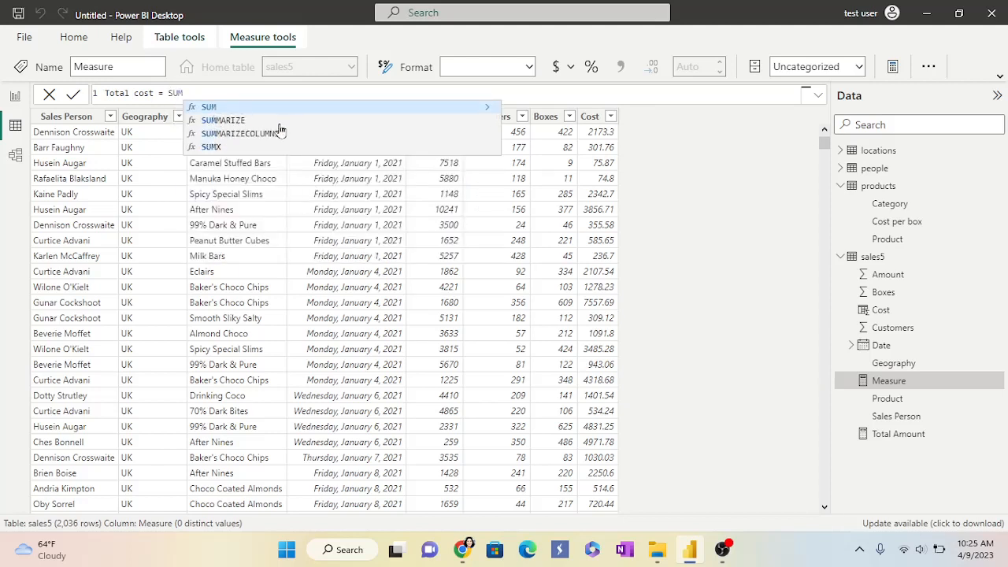
type("(")
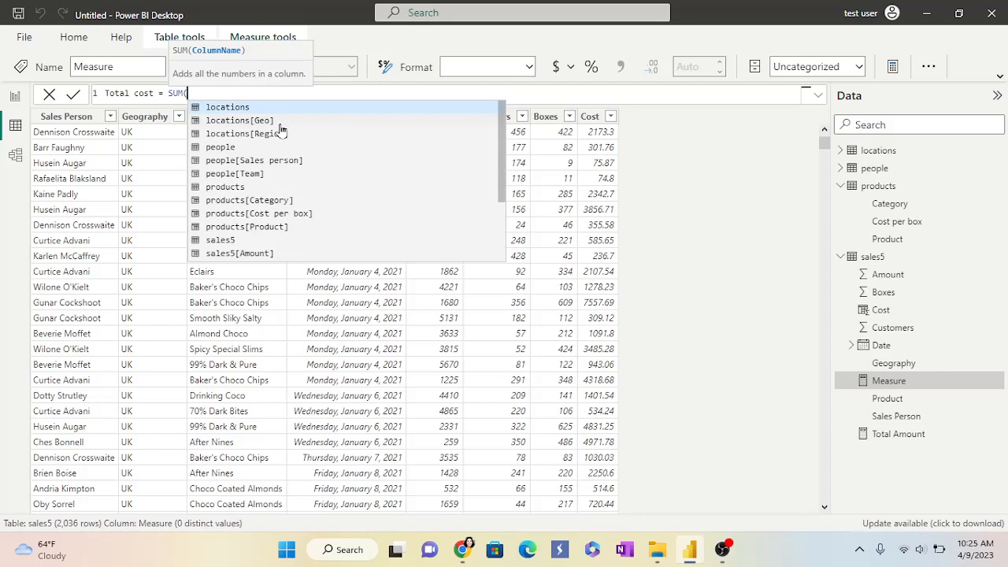
type("(")
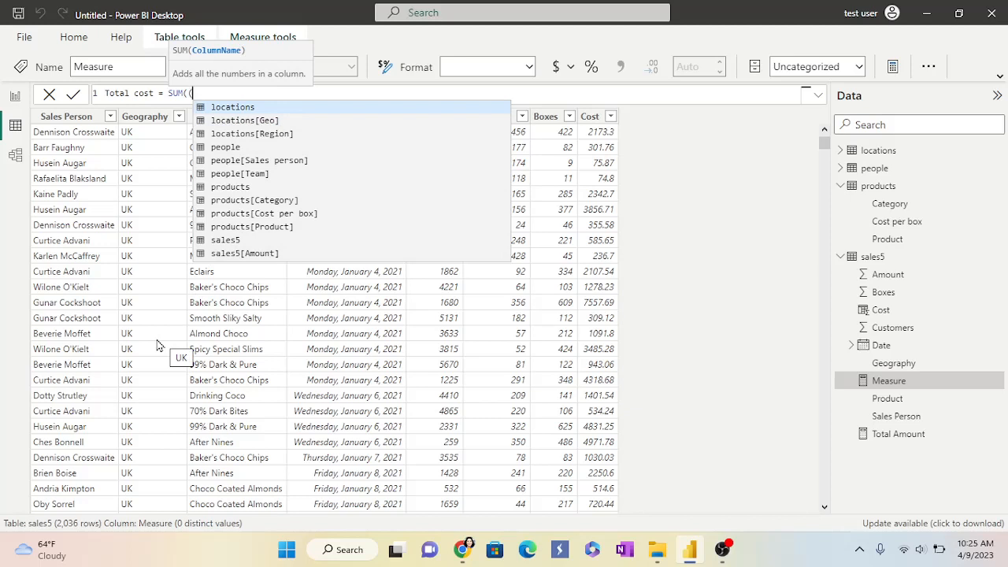
type("c")
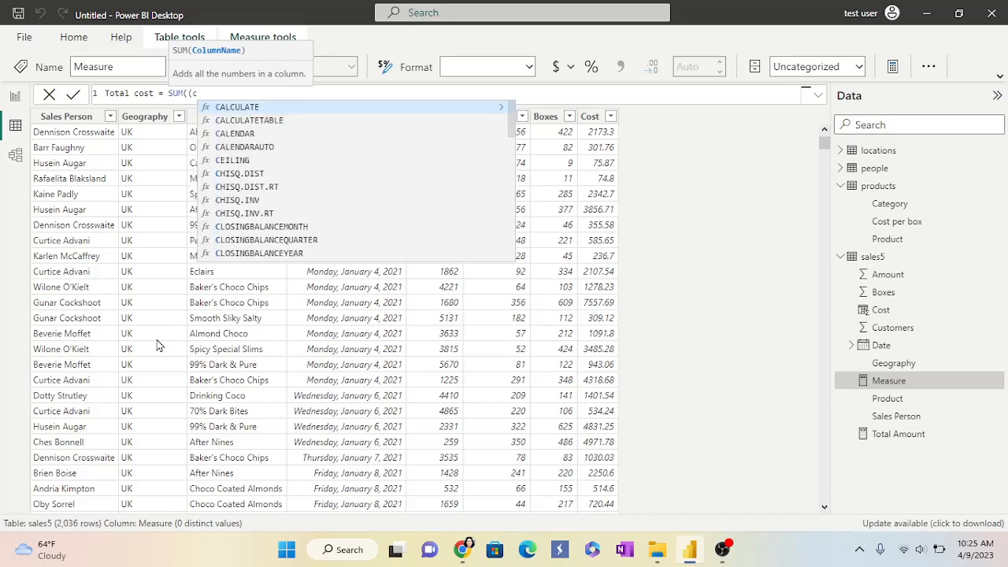
key("BackSpace")
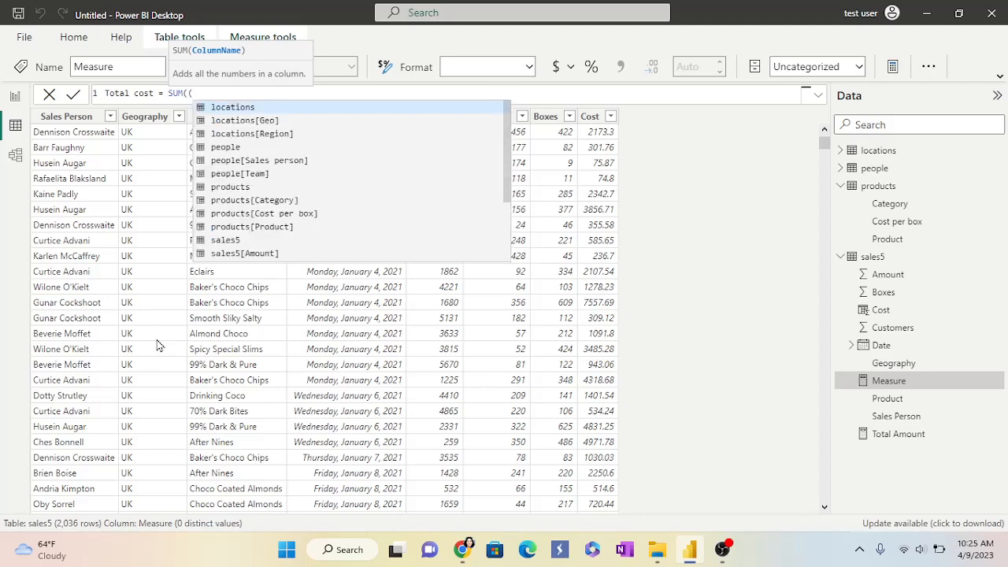
type("sa")
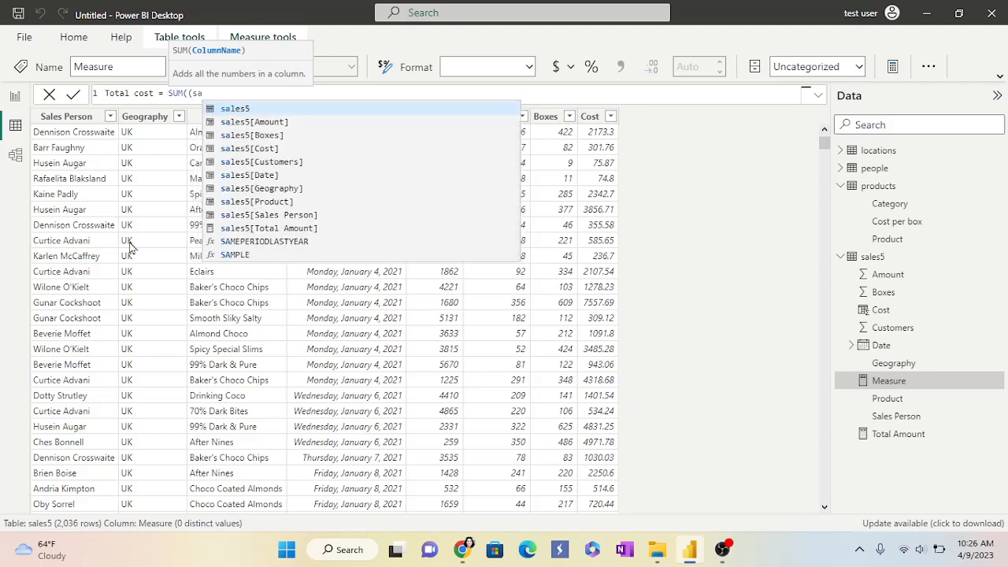
left_click(241, 149)
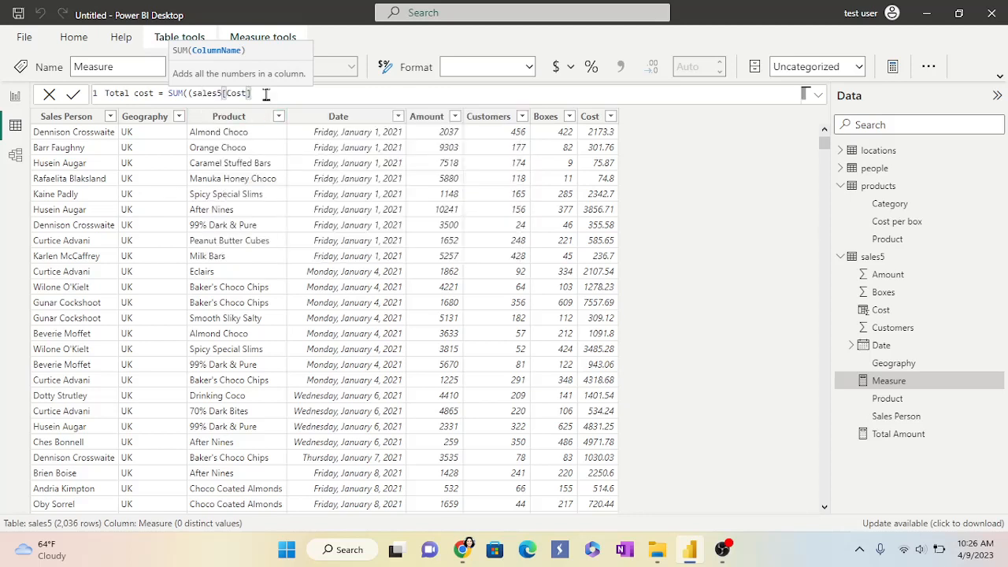
type(")")
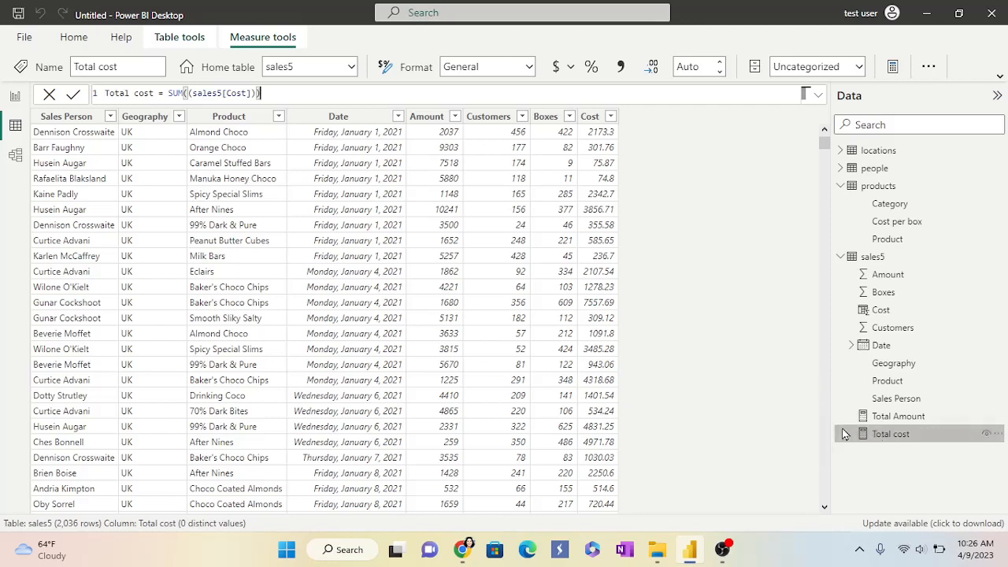
Step: Define a new measure in the sales5 table as Total profit = [Total Amount] - [Total cost], without any trailing parenthesis
right_click(844, 258)
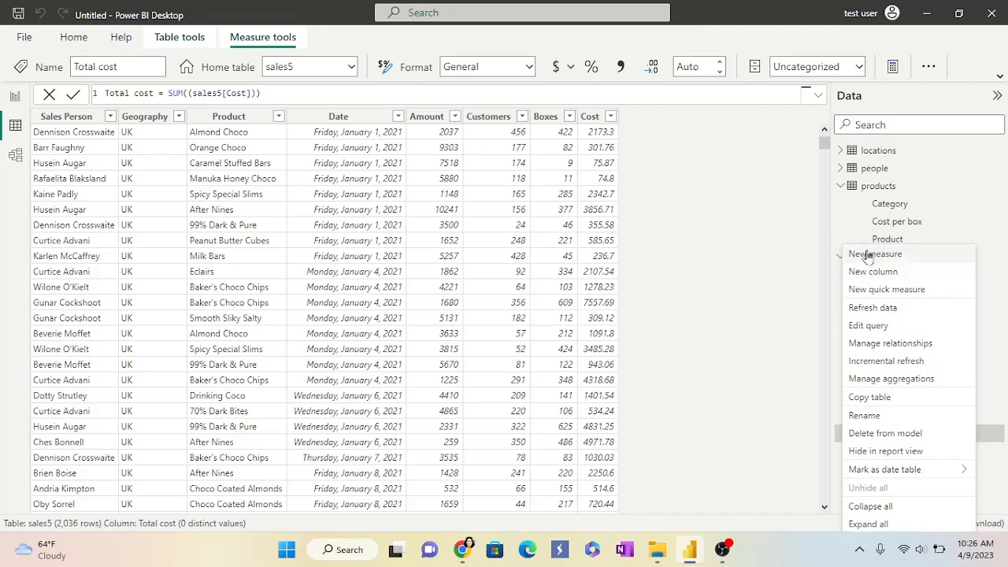
key("Escape")
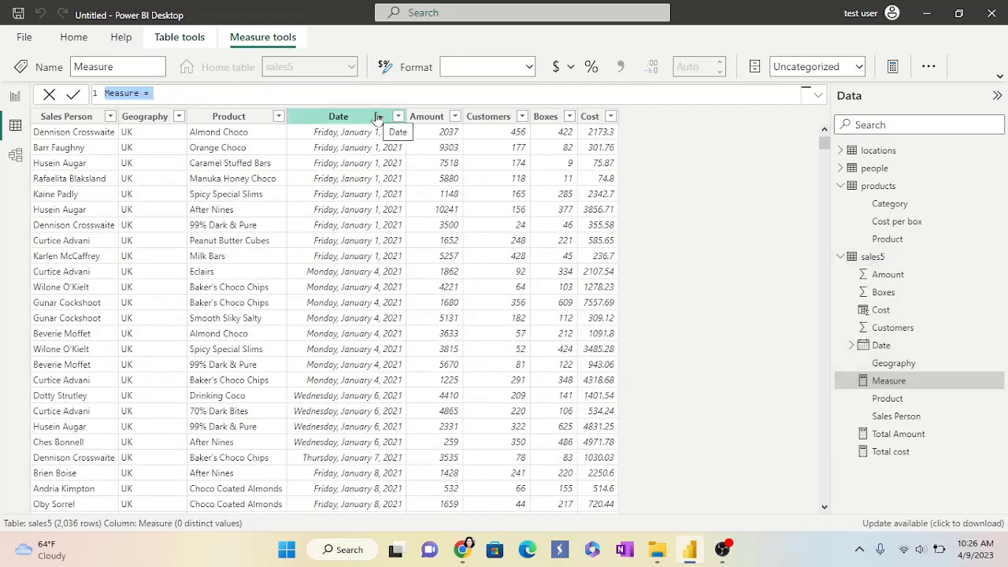
type("Total ")
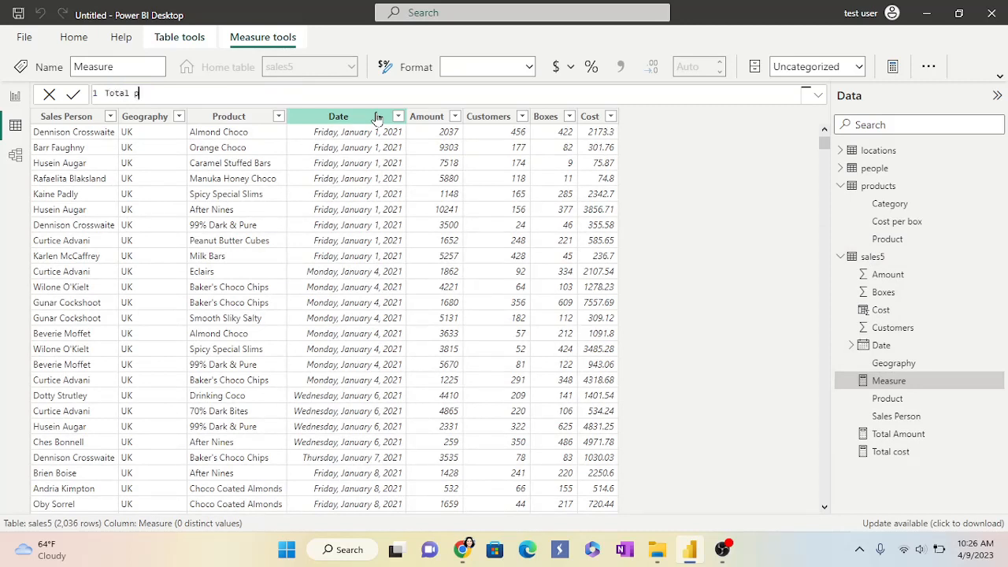
type("profit = [")
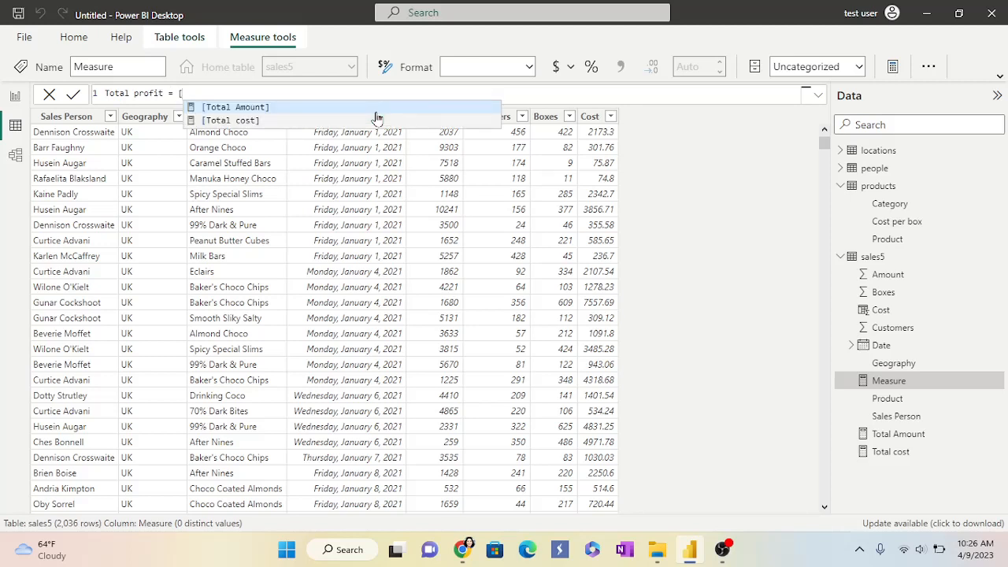
left_click(230, 108)
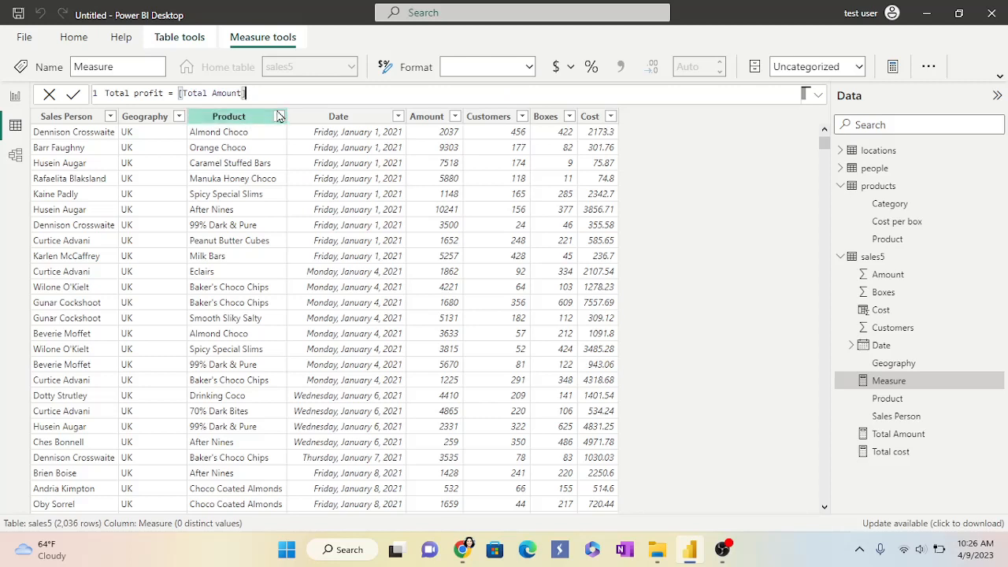
type("- [")
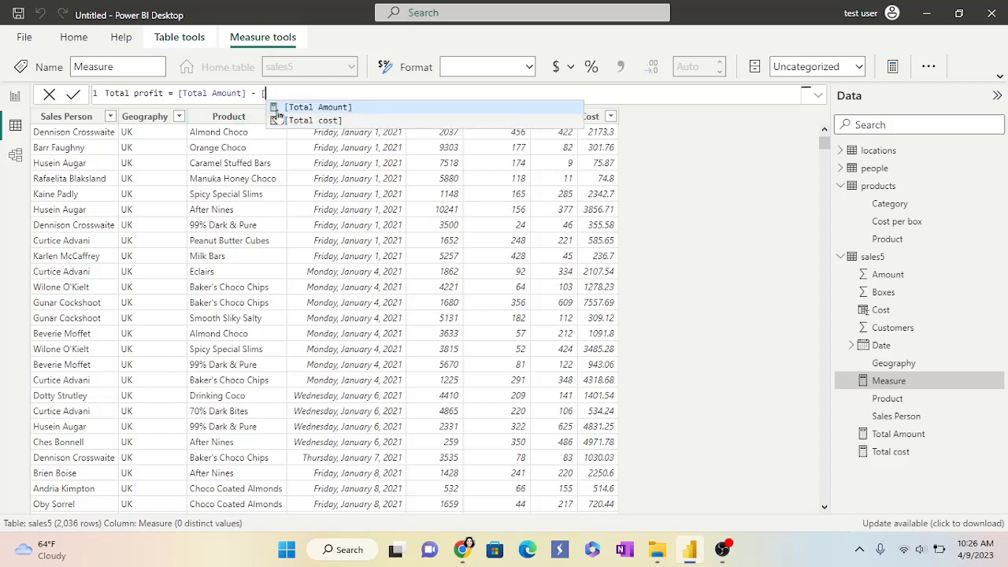
left_click(287, 119)
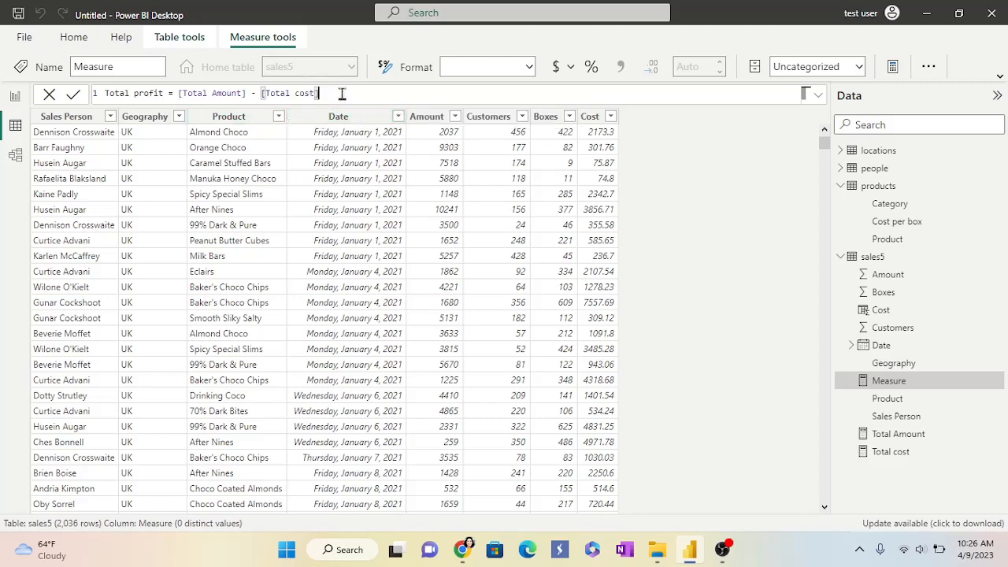
type(")")
key("Return")
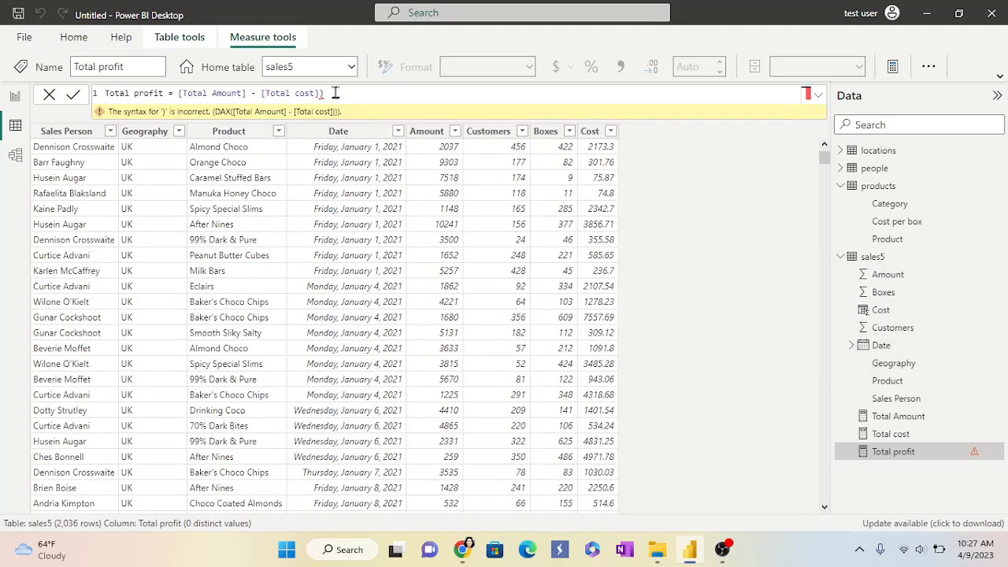
left_click(335, 93)
key("BackSpace")
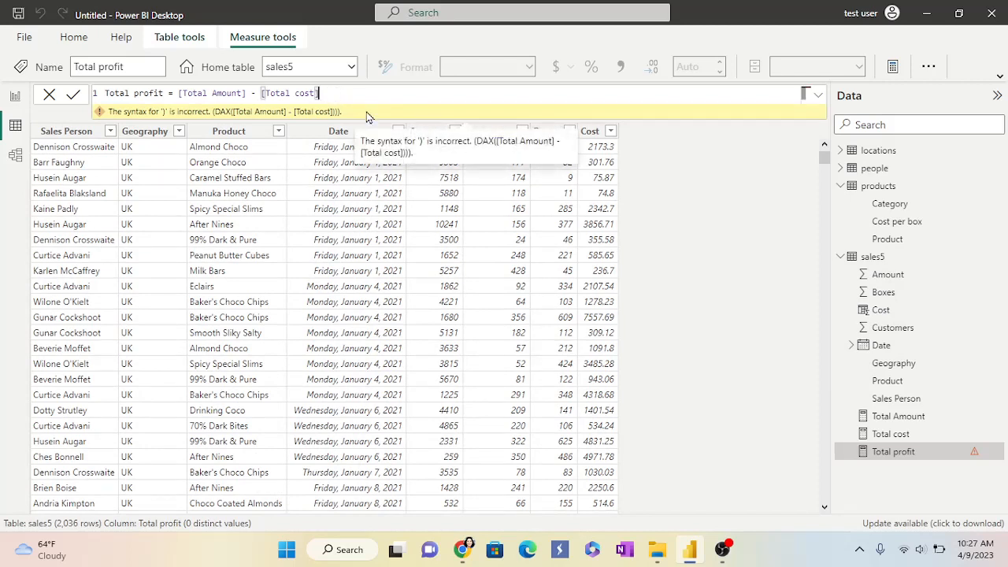
key("Return")
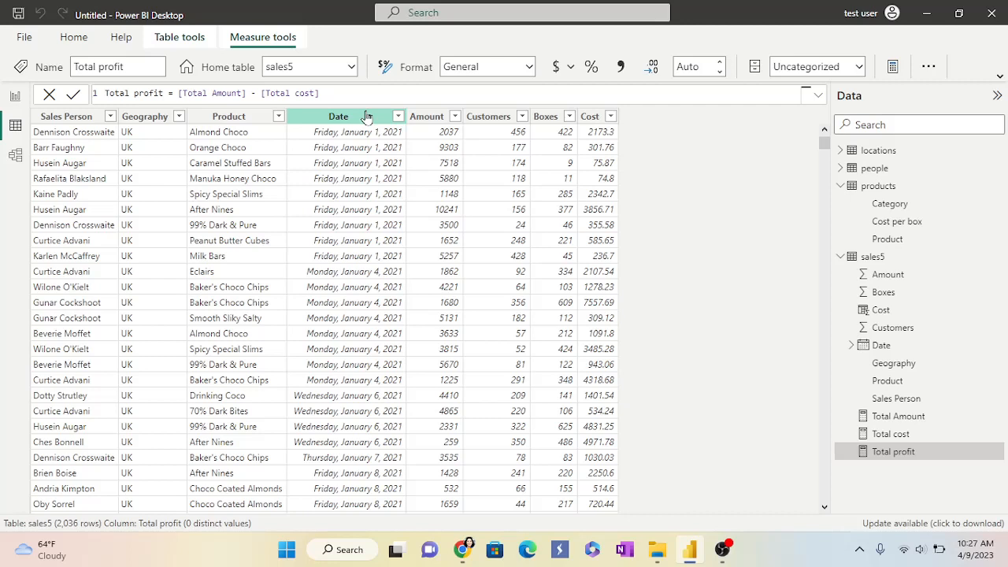
Step: Try to define a new measure in the sales5 table as Total profit Margin = DIVIDE(([Total profit], [Total Amount])
right_click(841, 260)
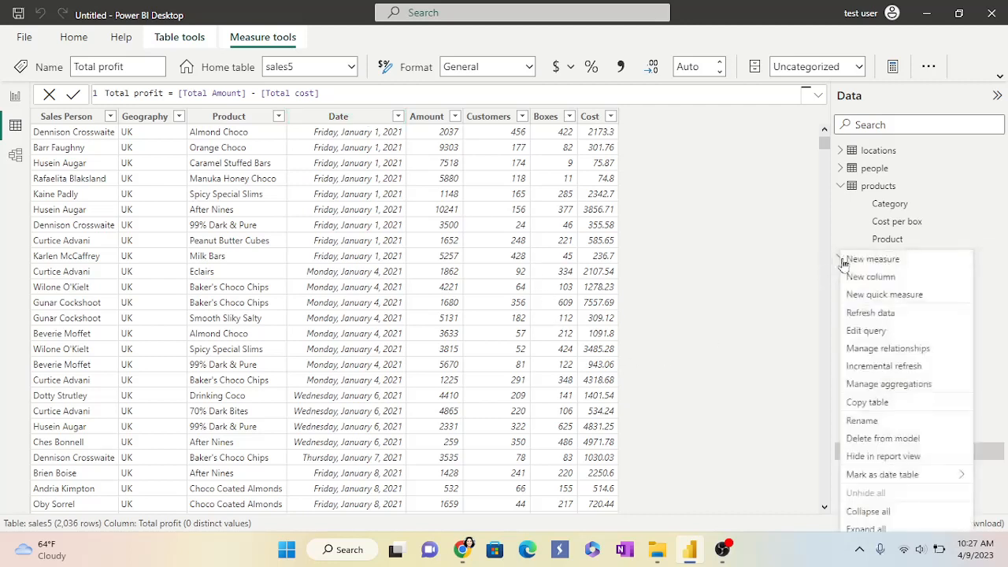
left_click(487, 266)
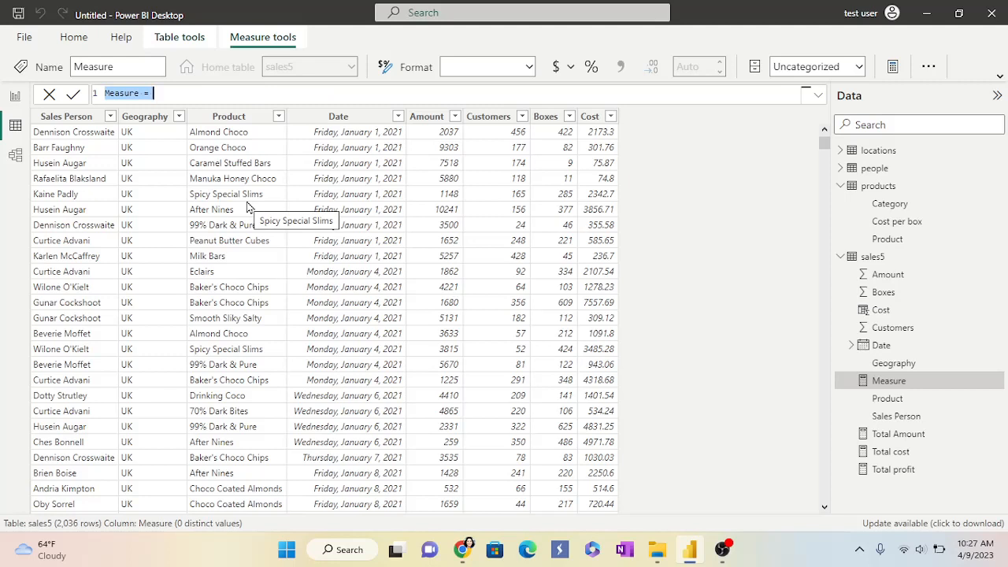
key("BackSpace")
type("T")
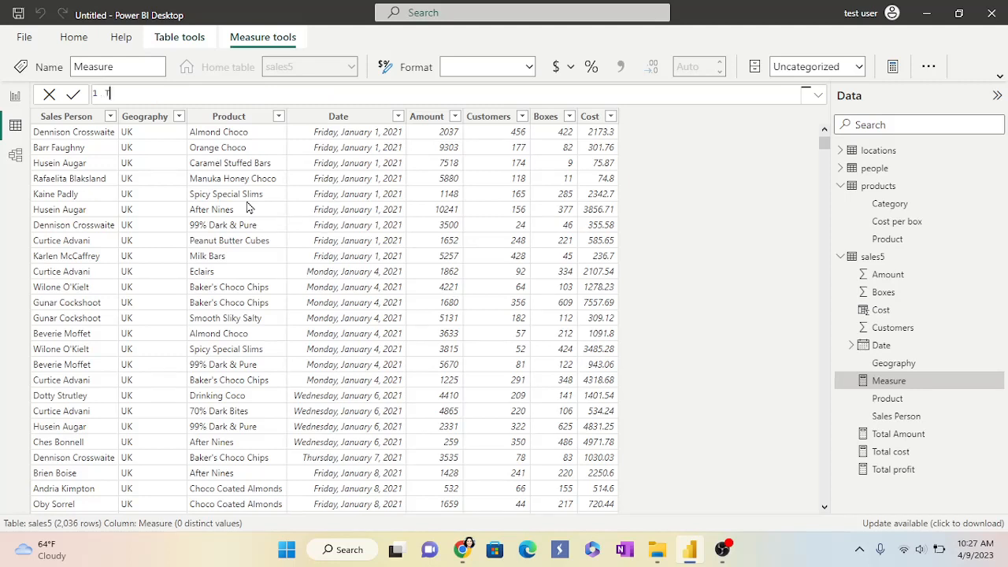
type("otal")
type("profit Margin = D")
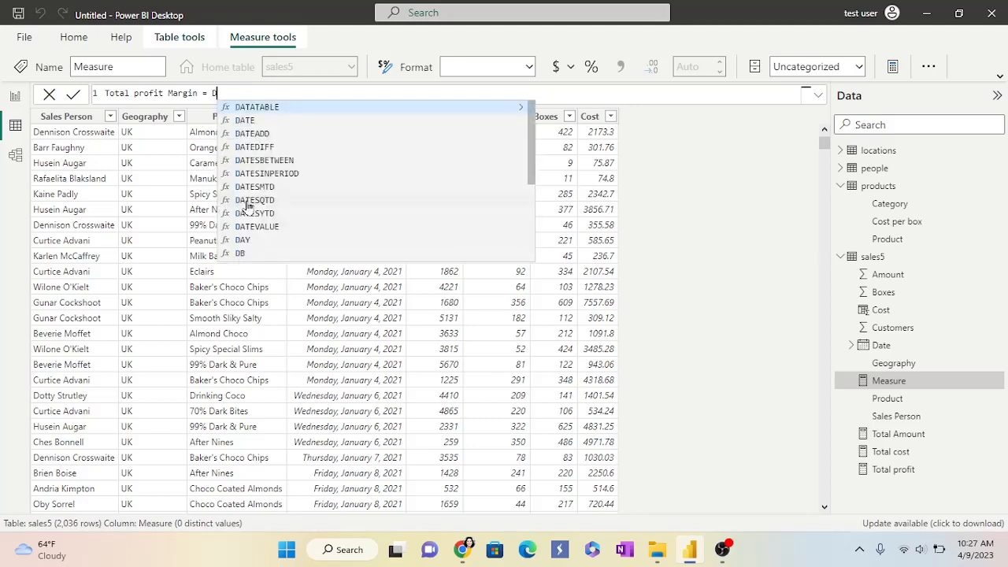
type("IVI")
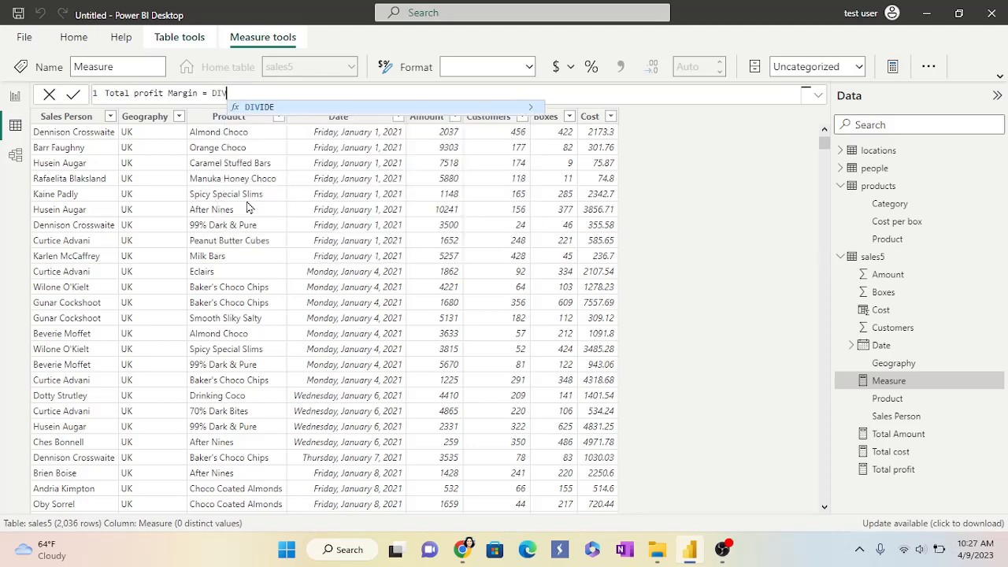
left_click(255, 113)
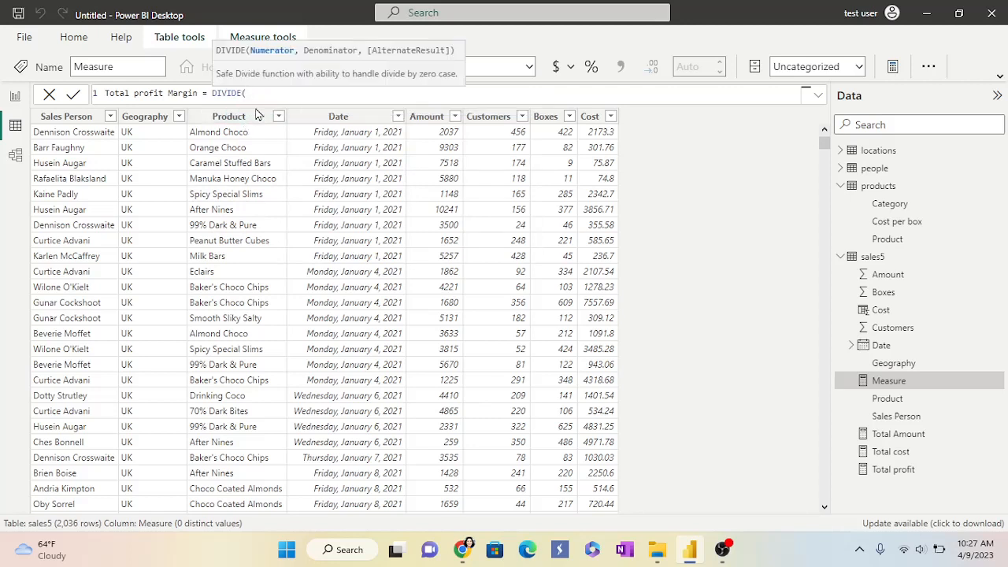
type("([")
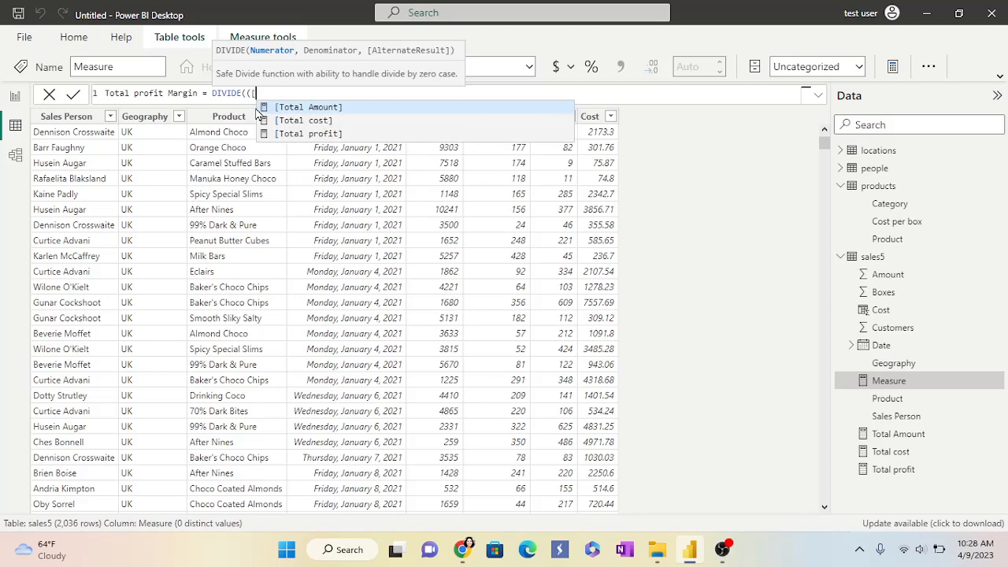
left_click(296, 134)
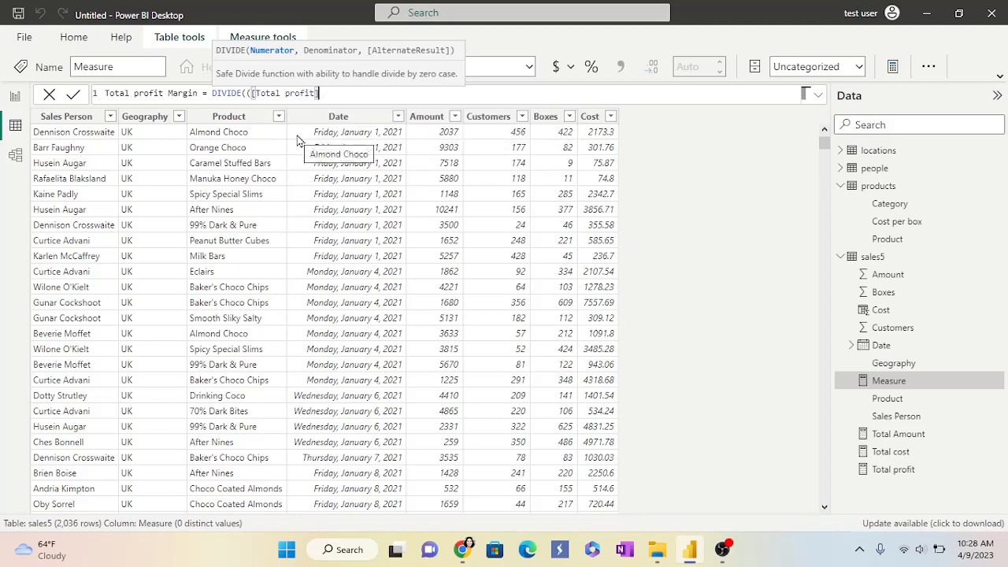
type(",")
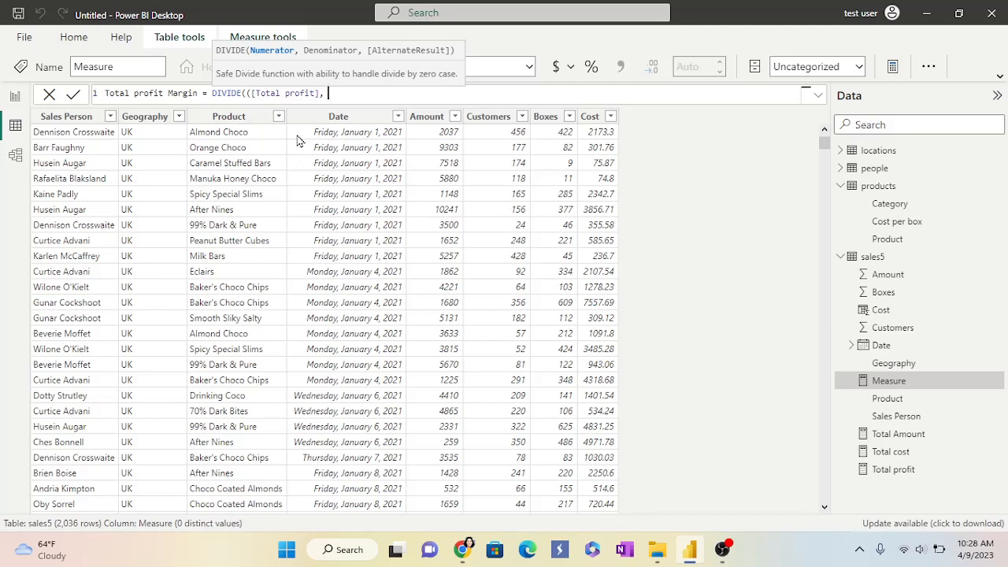
type("[")
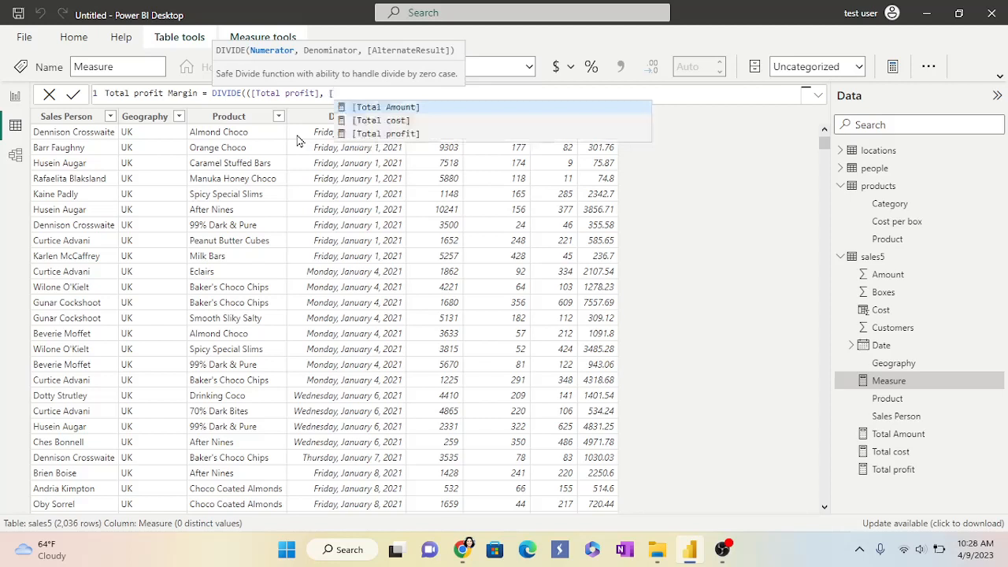
left_click(398, 113)
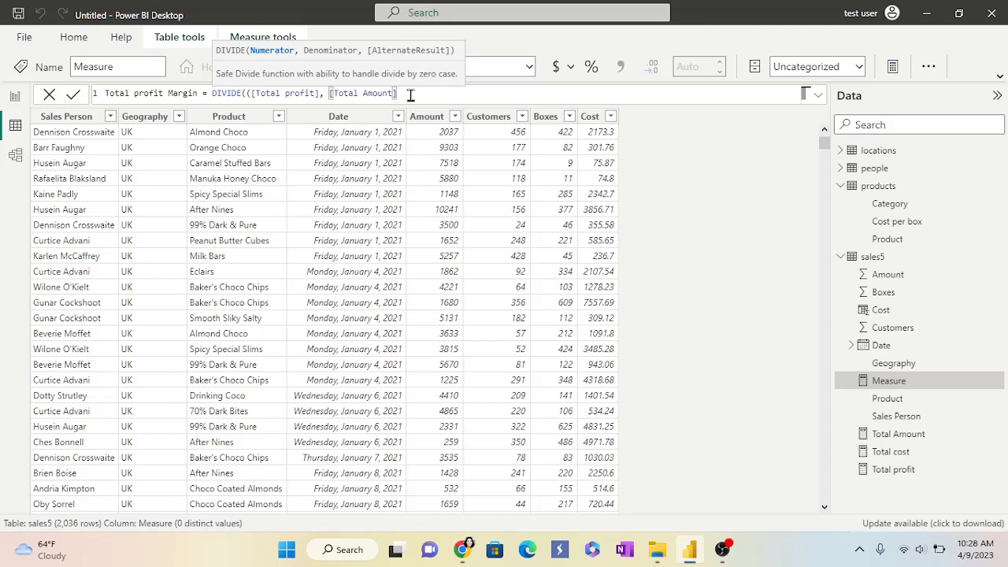
type("))")
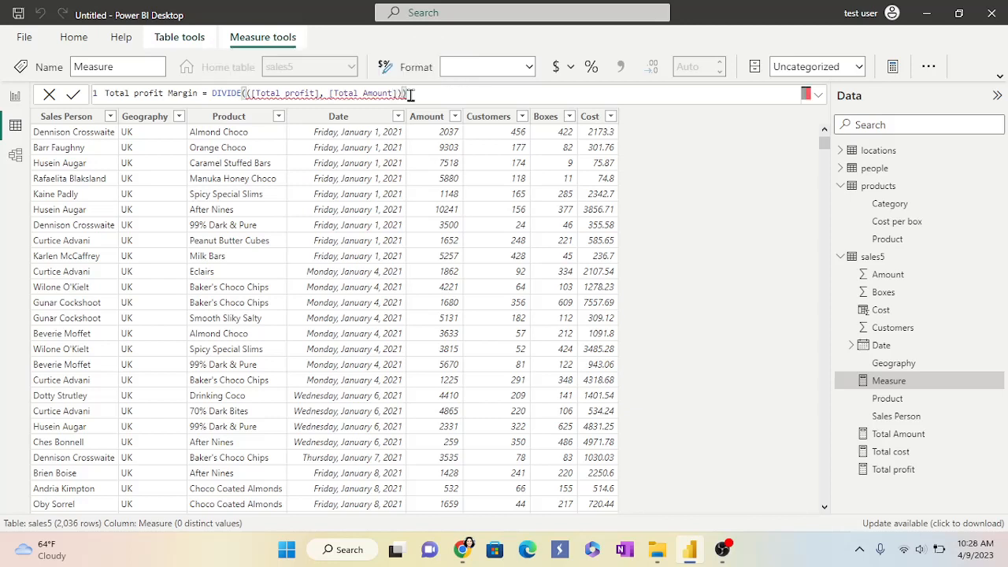
key("BackSpace")
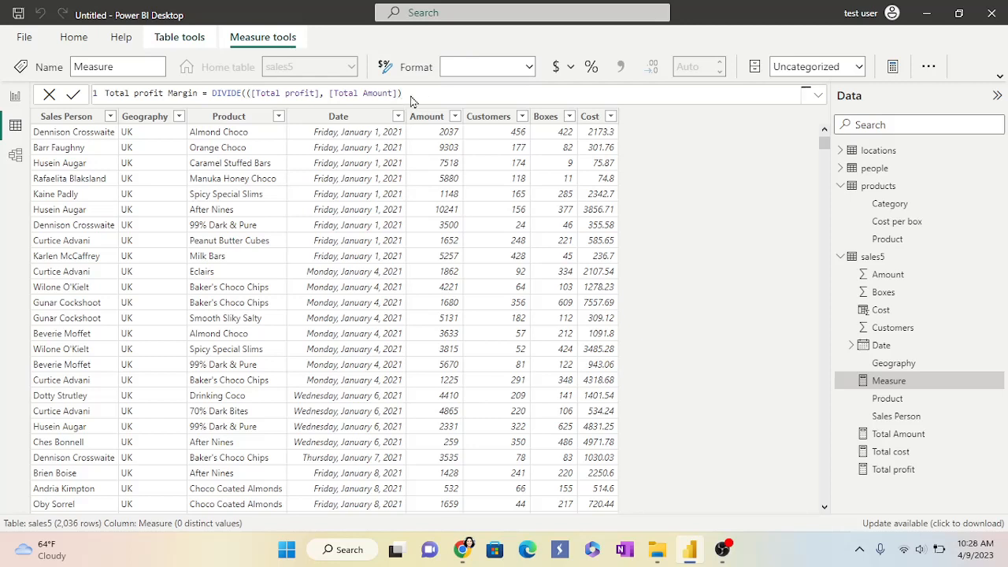
key("Return")
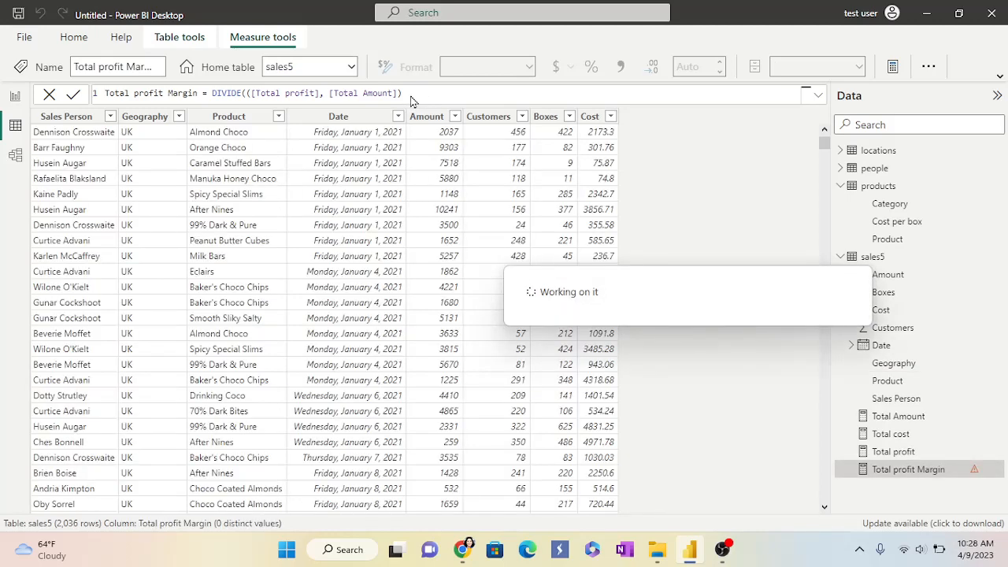
Step: Correct the measure to Total profit Margin = DIVIDE([Total profit], [Total Amount]) and format it as a percentage
left_click(411, 95)
type(")")
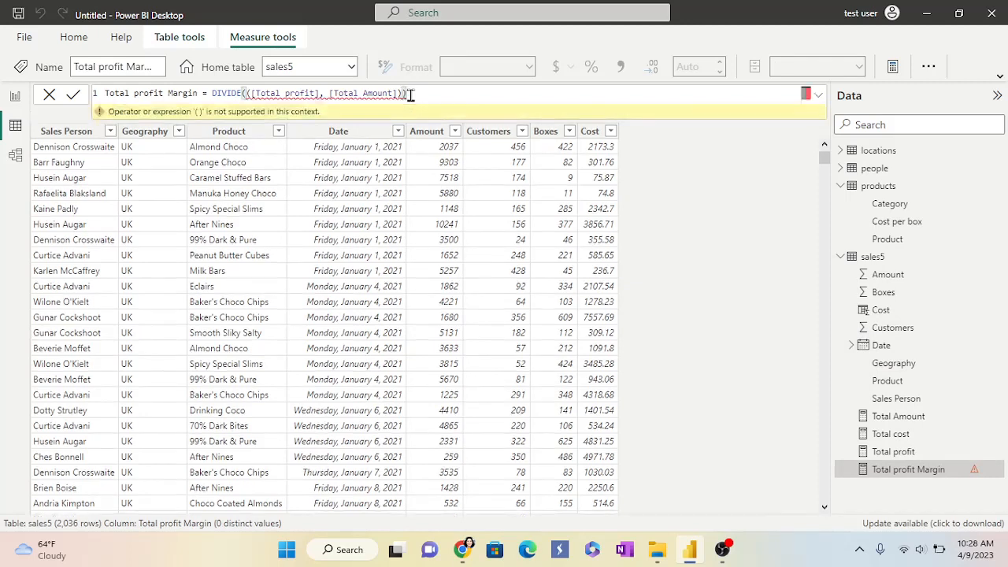
left_click(252, 93)
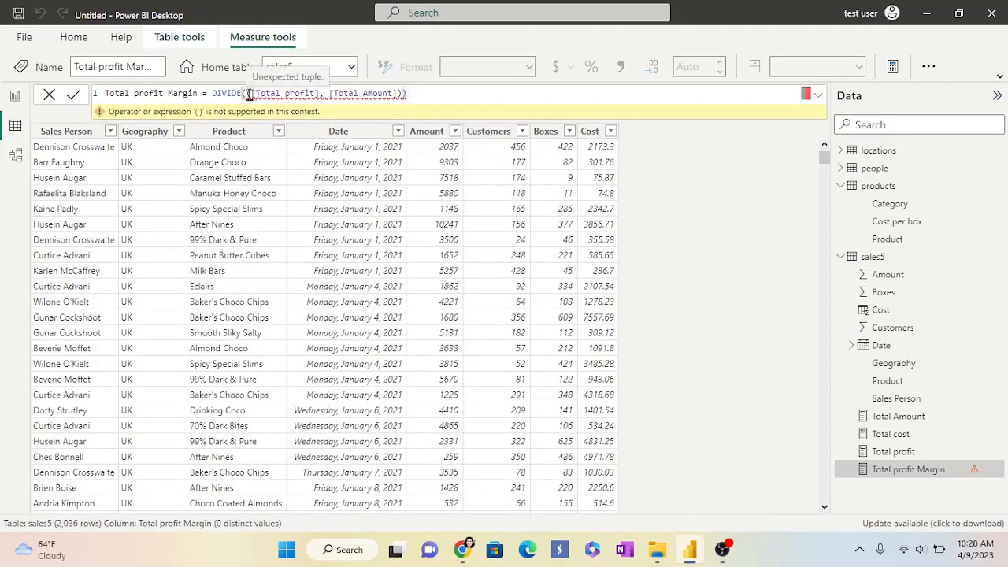
key("BackSpace")
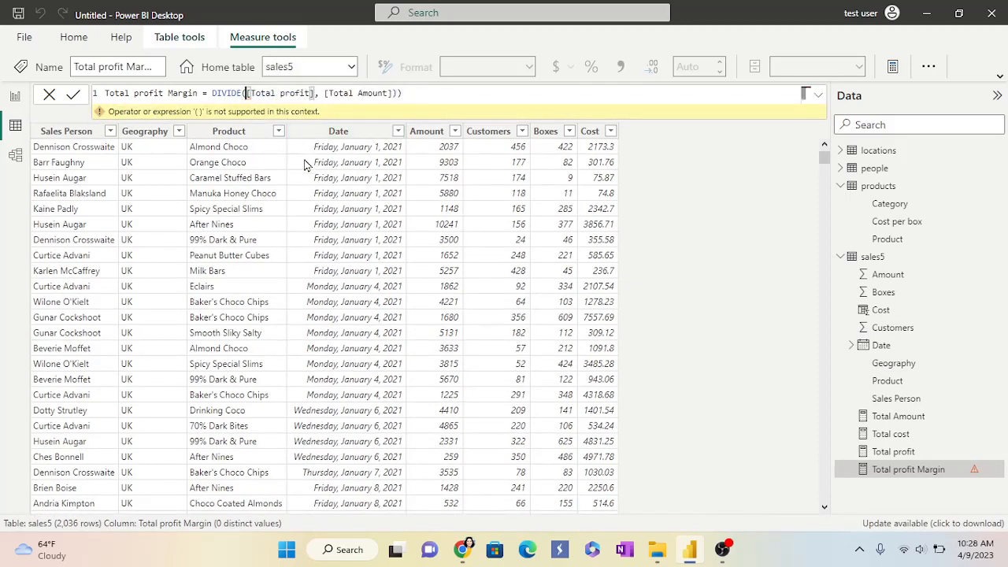
left_click(398, 93)
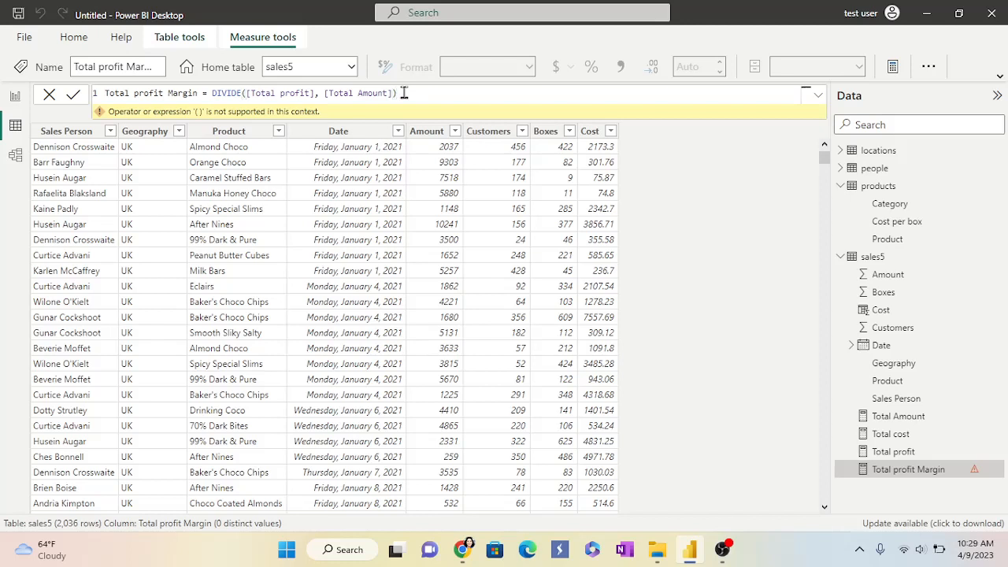
key("Return")
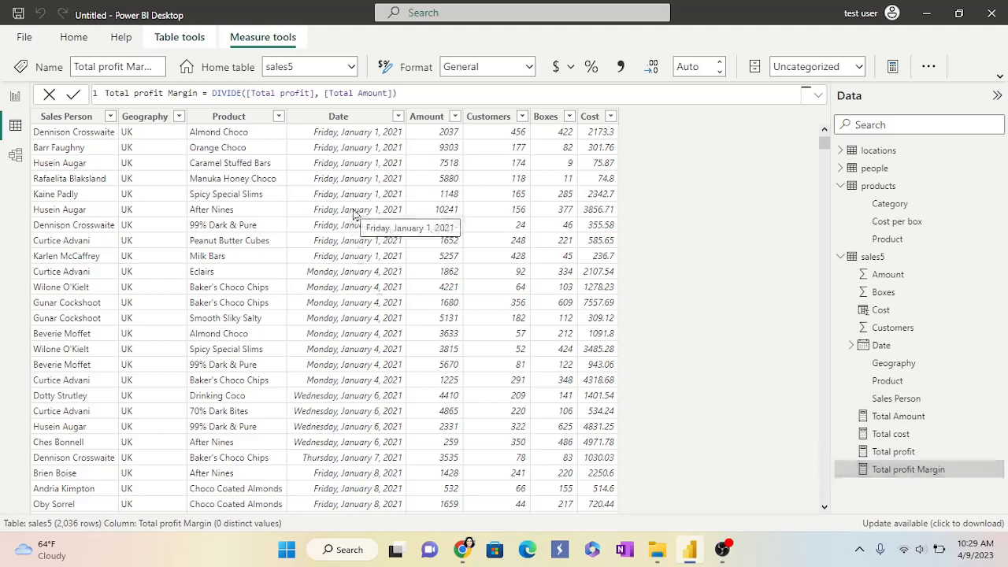
left_click(592, 69)
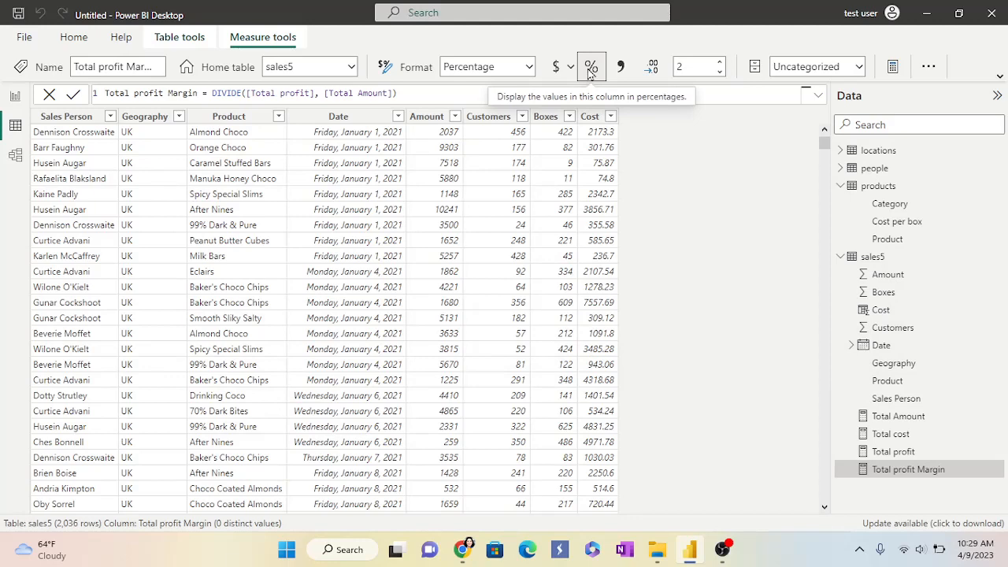
Step: Add a card visual about 228 wide and 179 high to the report page, showing the Total Amount measure
left_click(14, 98)
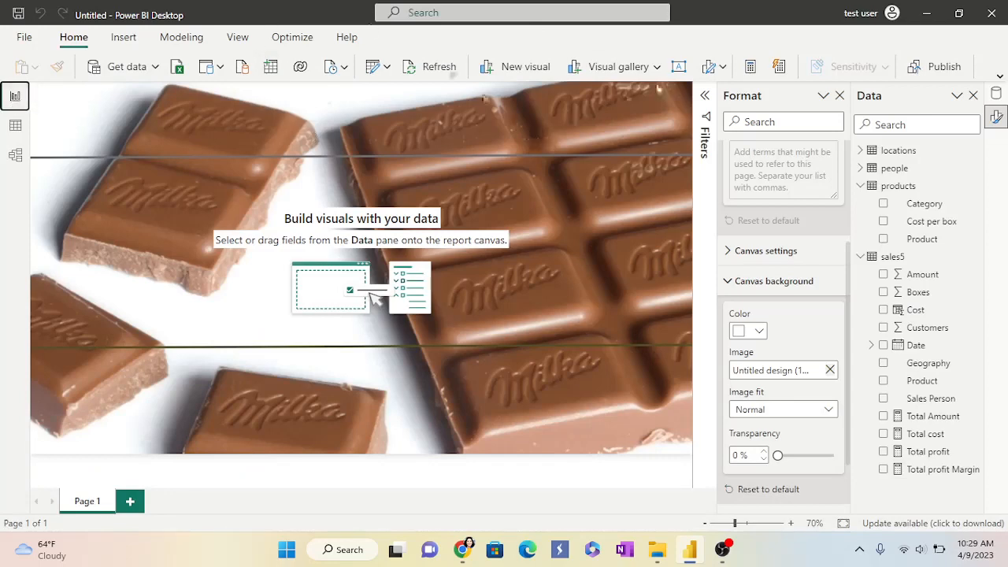
left_click(658, 68)
scroll(556, 277, "down", 1)
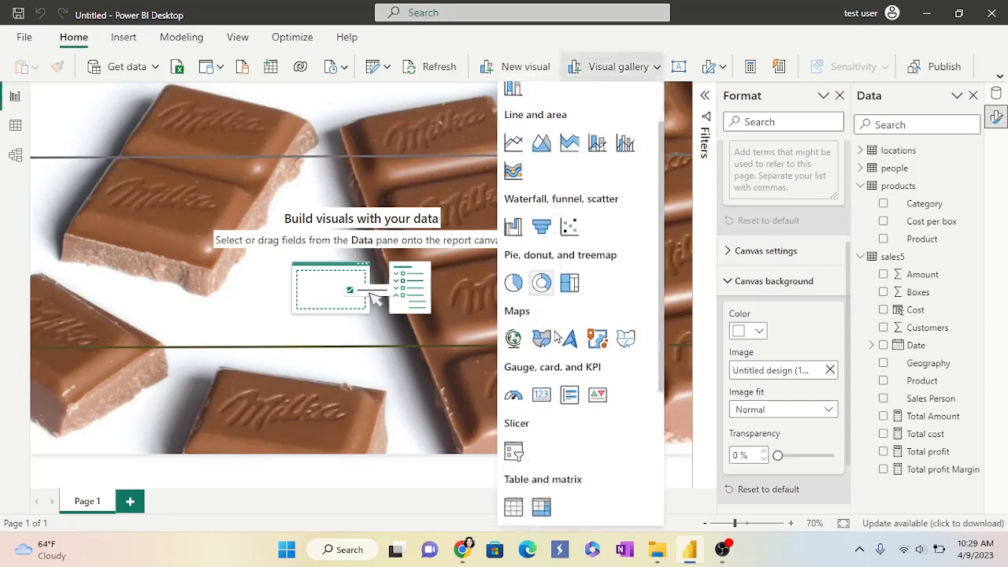
left_click(542, 396)
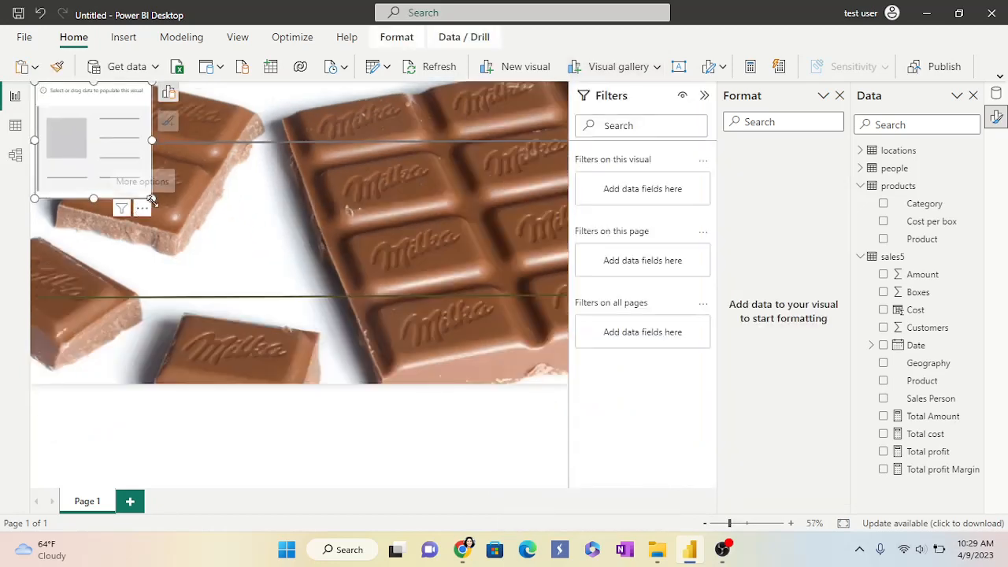
left_click_drag(151, 197, 131, 159)
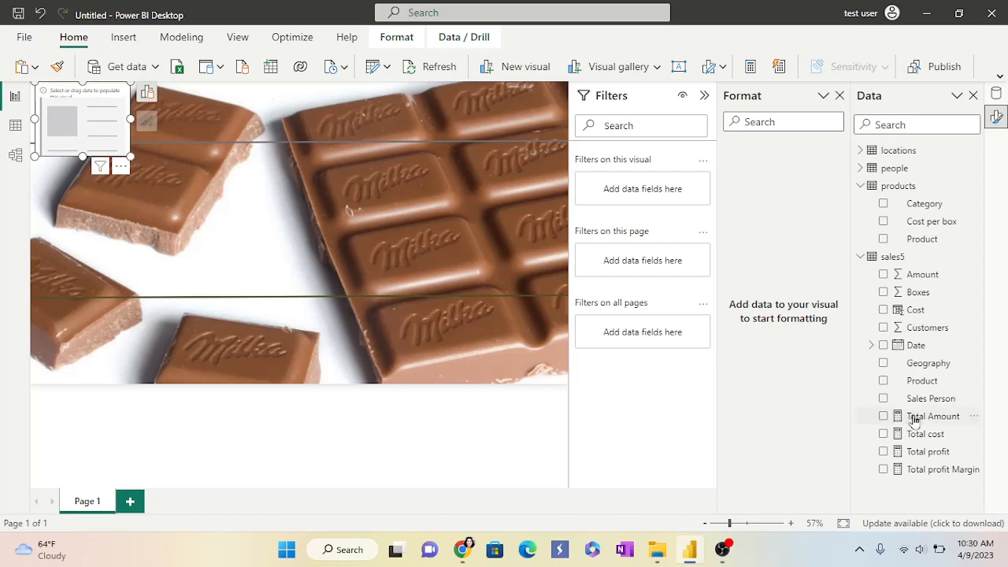
left_click_drag(914, 420, 85, 126)
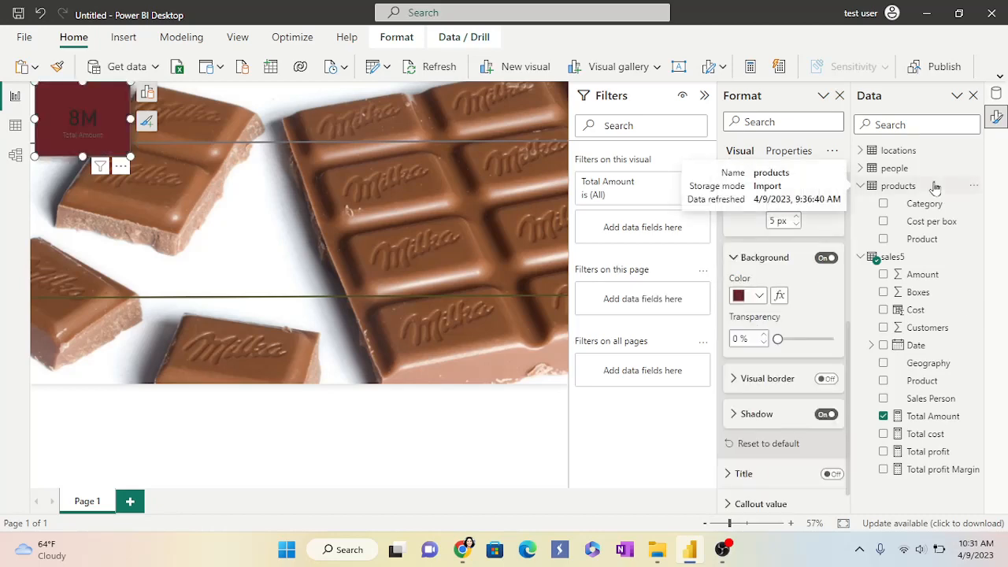
Step: Set the Total Amount card's background color to white
left_click(758, 296)
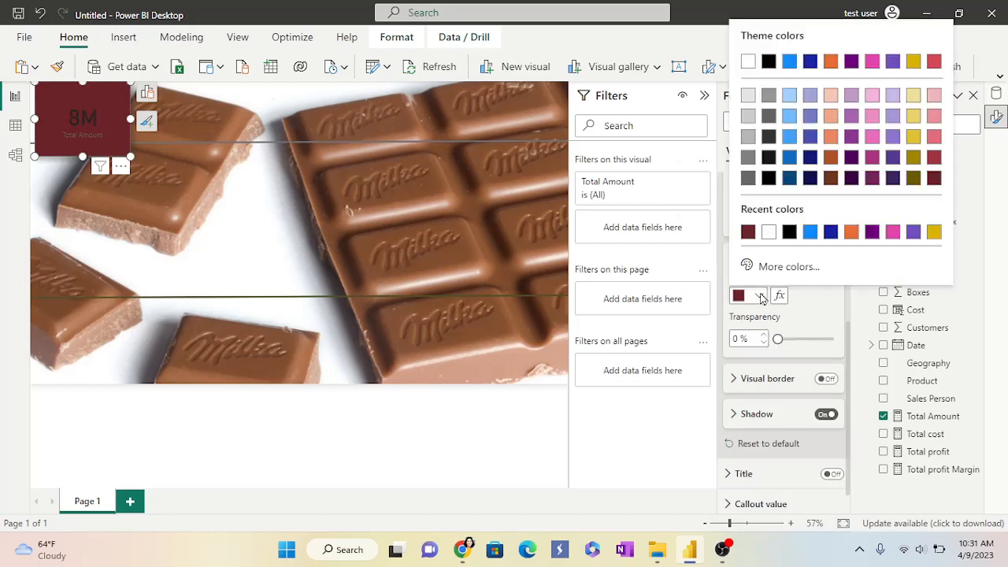
left_click(769, 232)
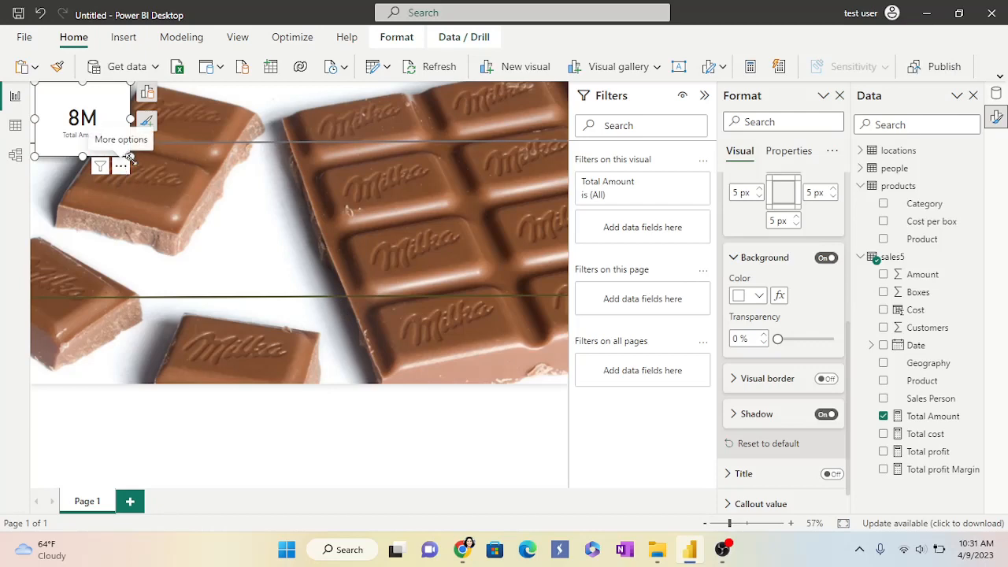
scroll(791, 306, "up", 5)
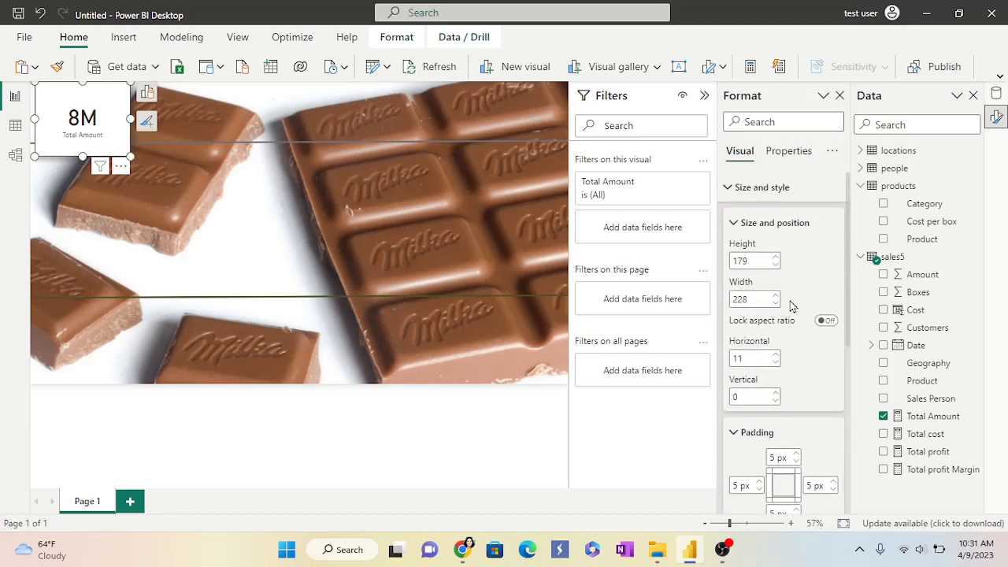
Step: Examine the Total Amount card's header icon, advanced, and size and position settings
left_click(789, 153)
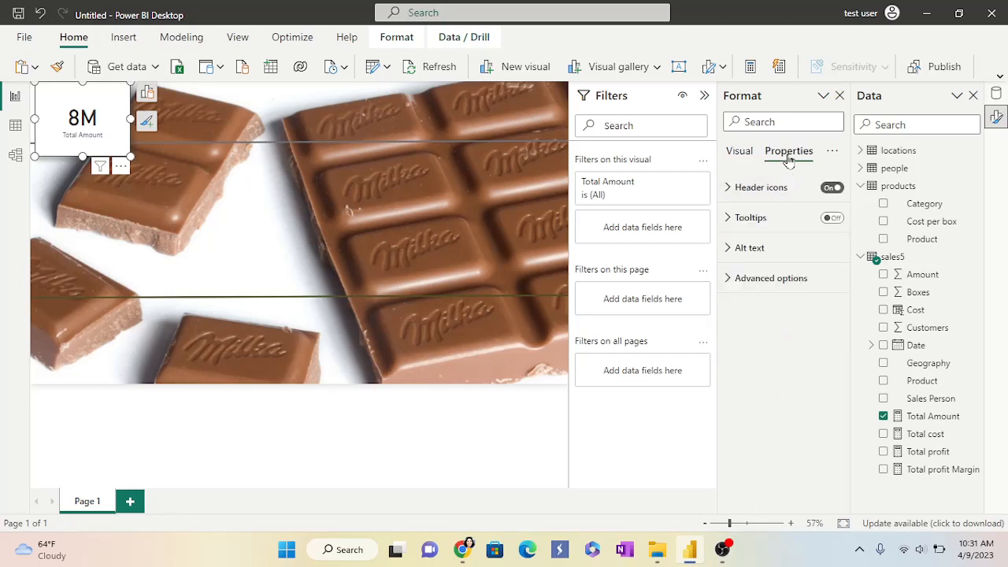
left_click(730, 281)
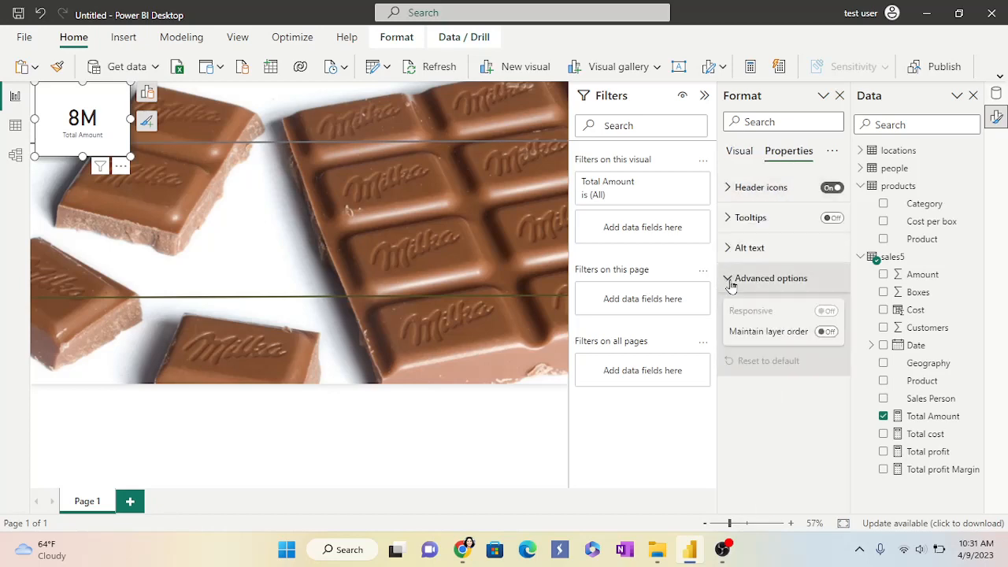
left_click(732, 191)
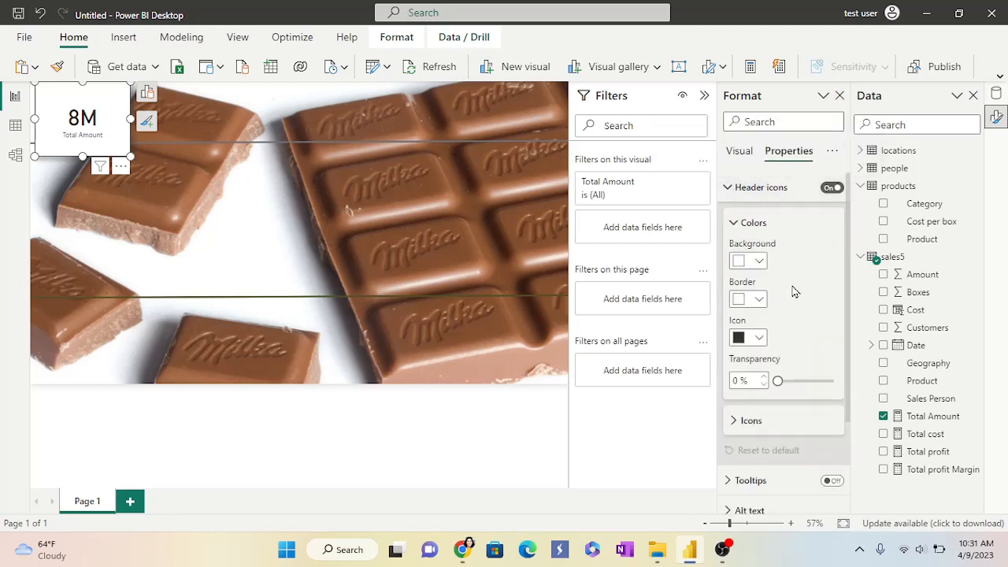
scroll(794, 292, "down", 1)
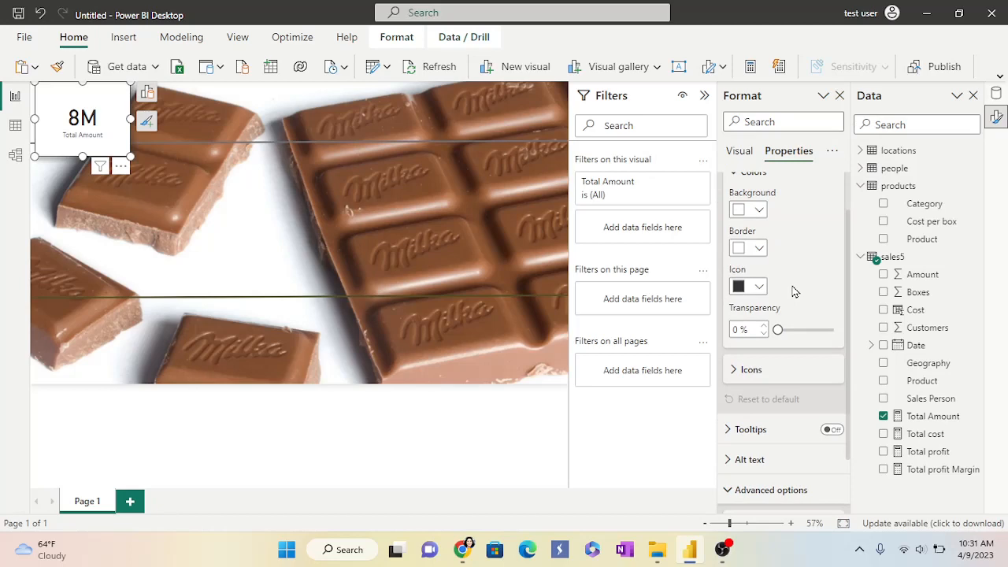
scroll(794, 292, "down", 1)
scroll(794, 291, "down", 1)
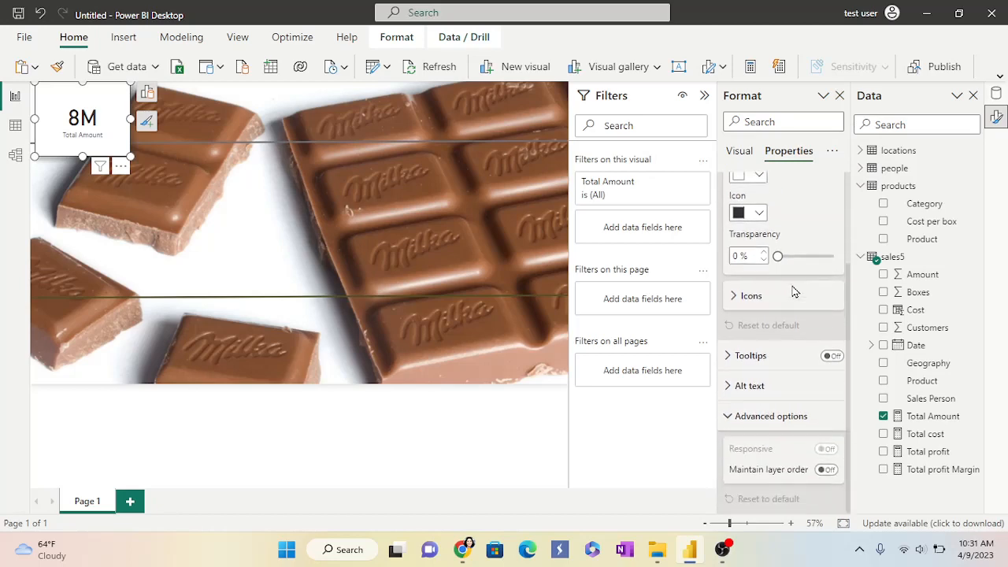
left_click(740, 152)
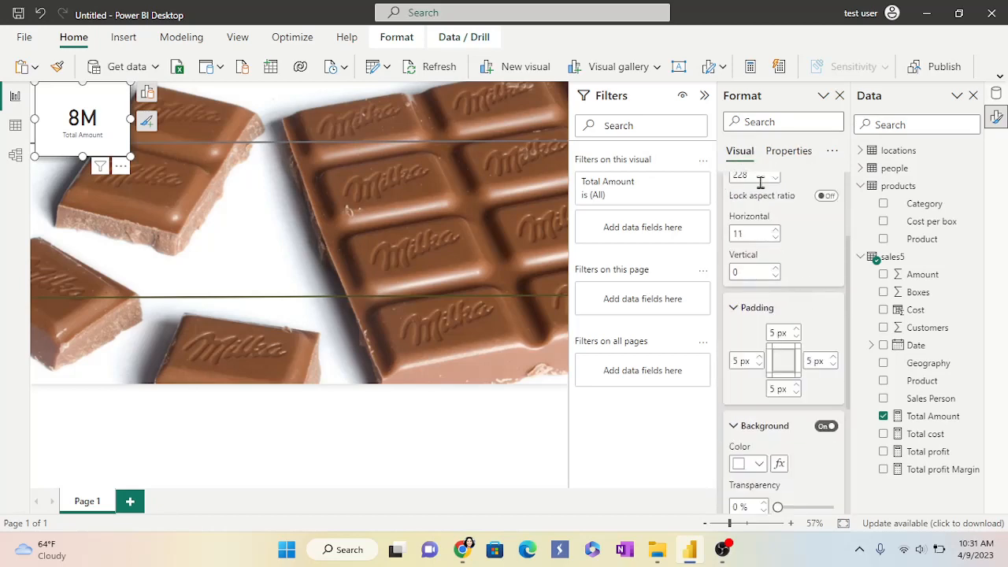
scroll(822, 297, "up", 3)
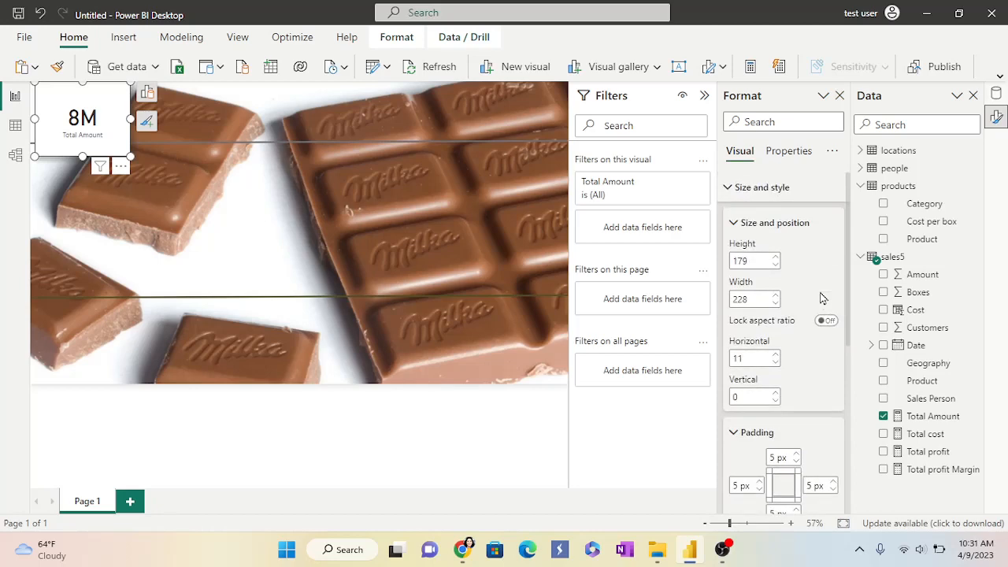
Step: Turn the Total Amount card's shadow off and back on
scroll(812, 286, "down", 5)
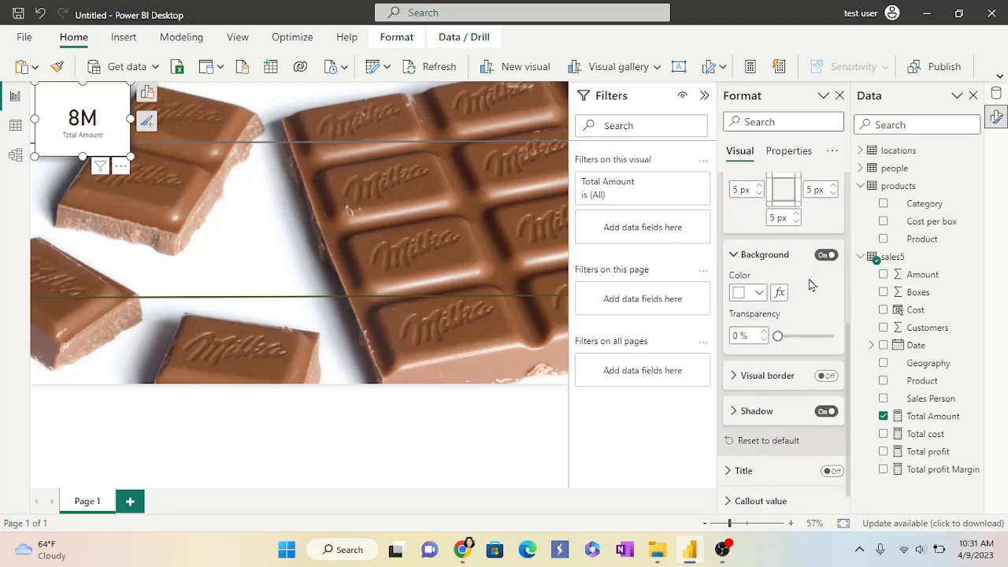
scroll(812, 285, "down", 1)
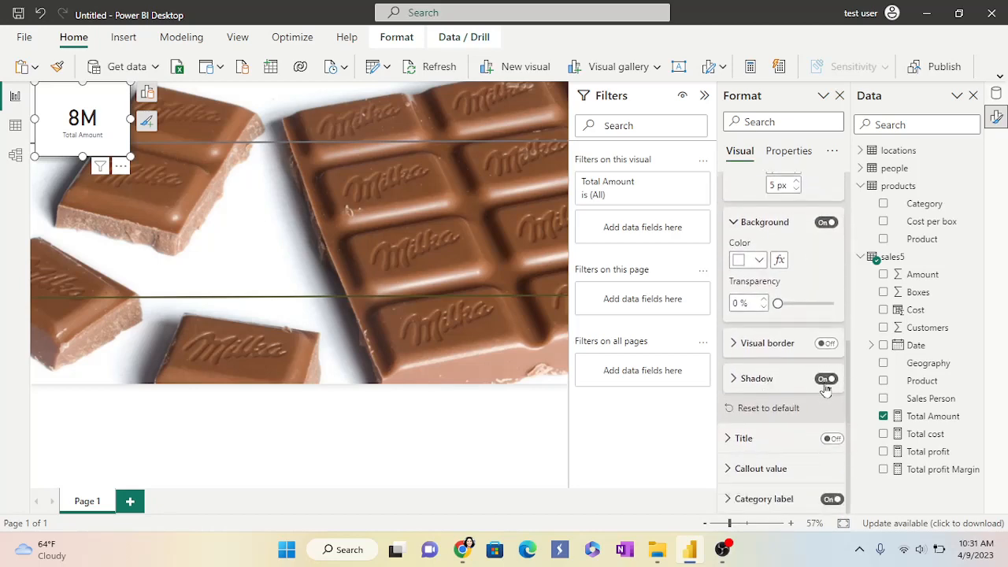
left_click(824, 380)
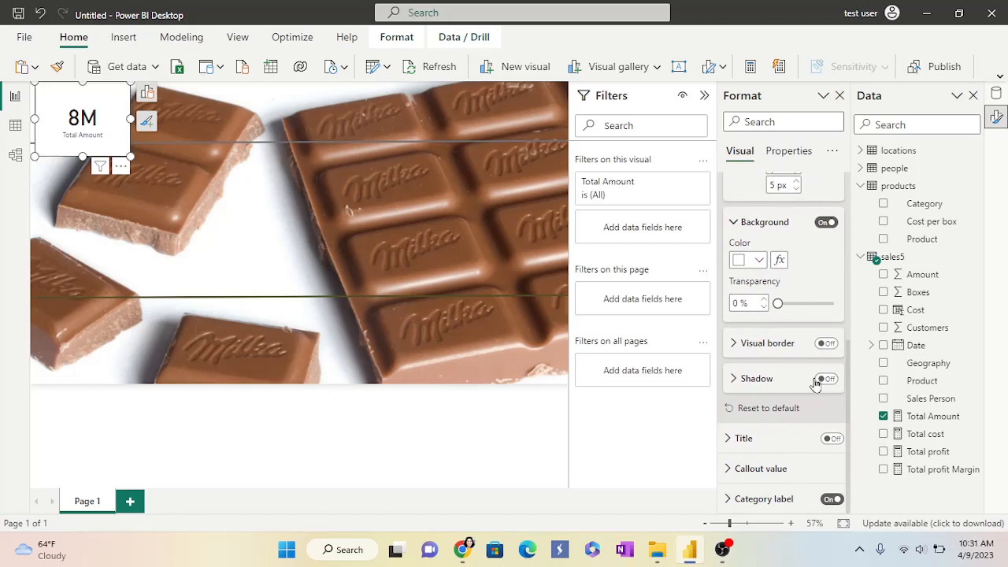
left_click(824, 380)
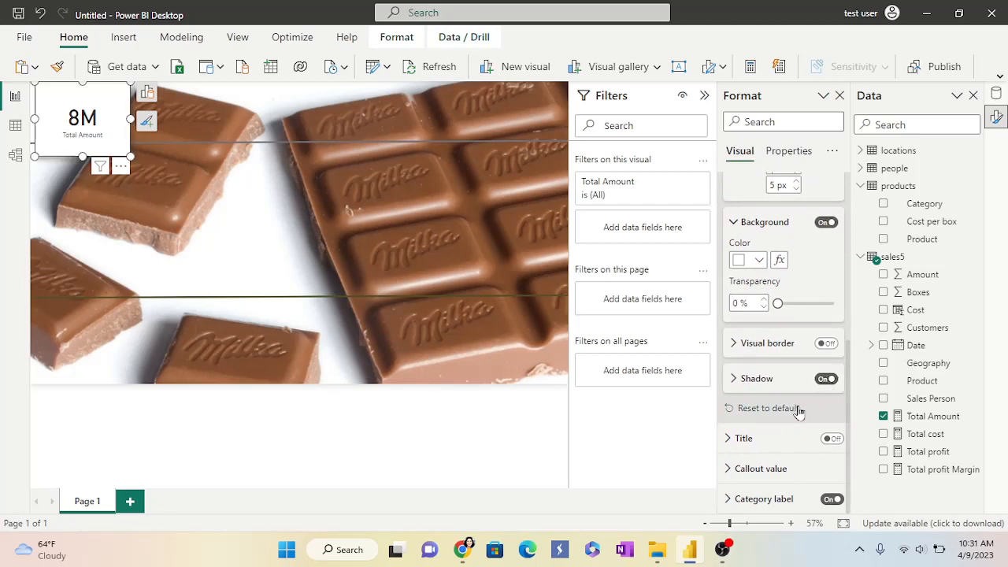
Step: Turn on the title and the subtitle for the Total Amount card
left_click(728, 438)
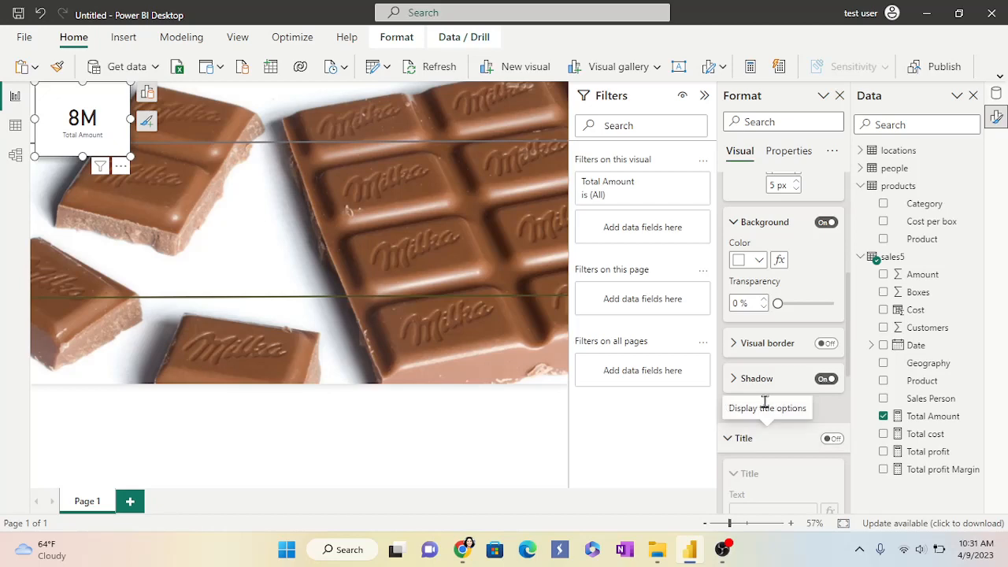
left_click(832, 438)
scroll(814, 421, "down", 1)
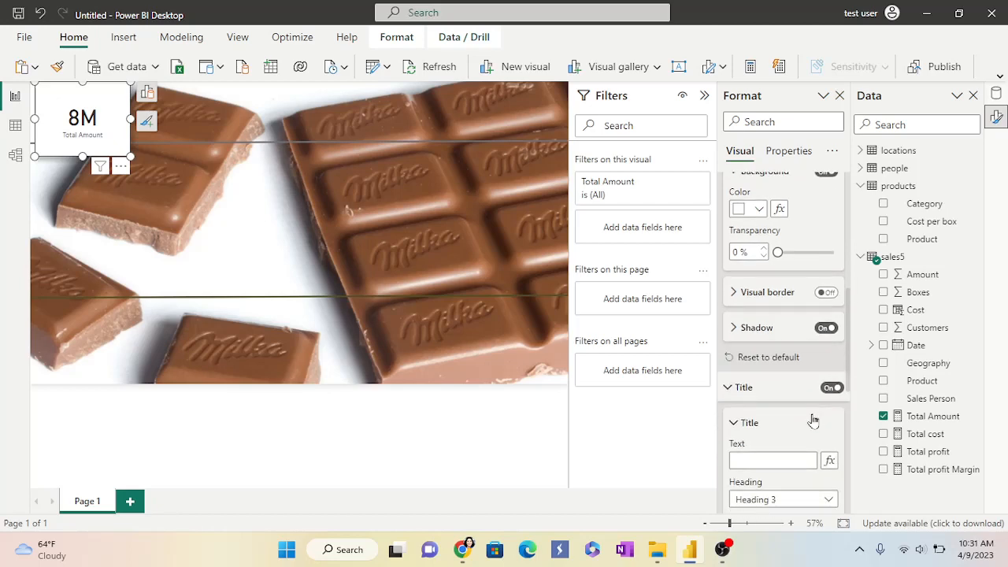
scroll(814, 421, "down", 1)
scroll(814, 418, "down", 4)
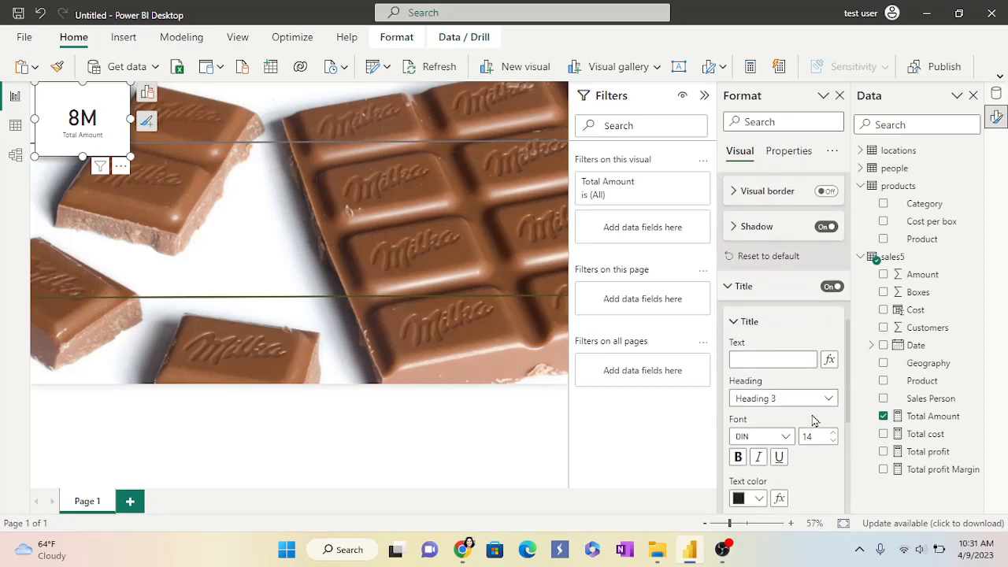
scroll(813, 415, "down", 2)
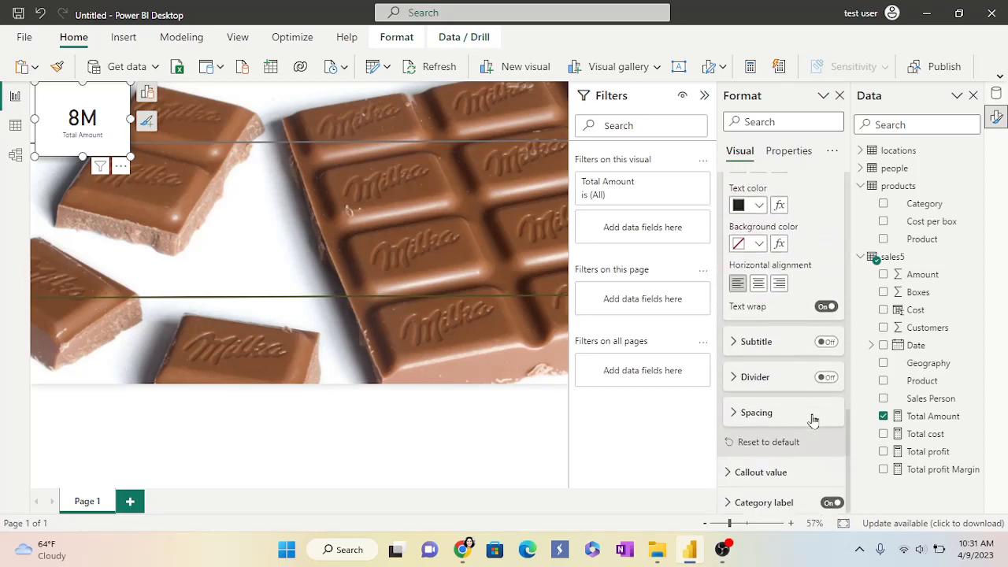
left_click(826, 340)
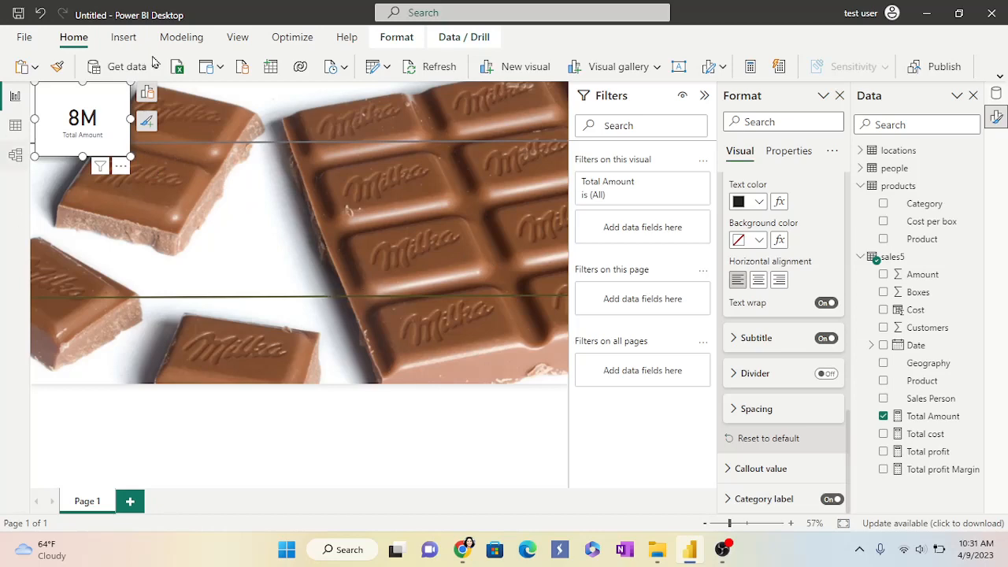
left_click(658, 68)
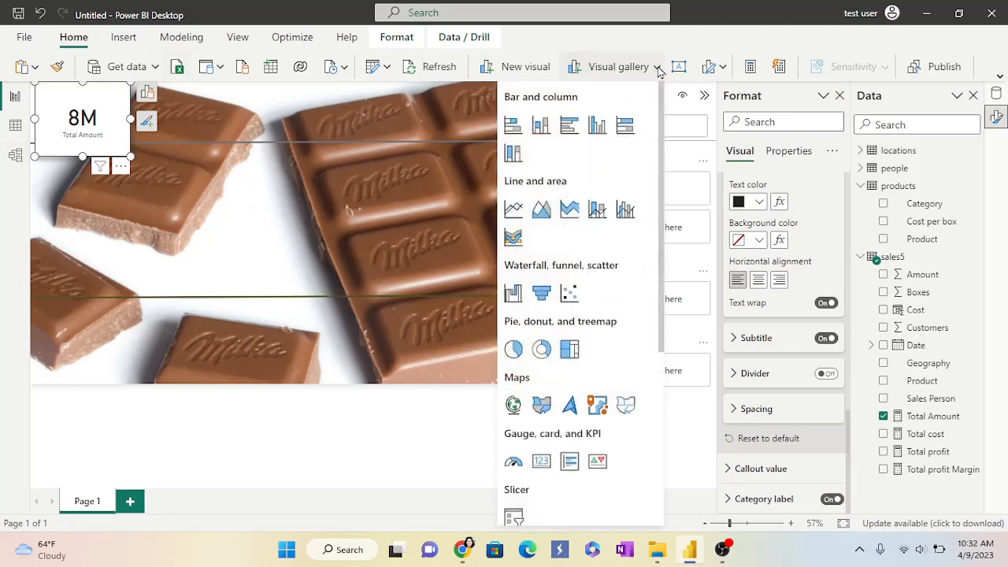
left_click(541, 461)
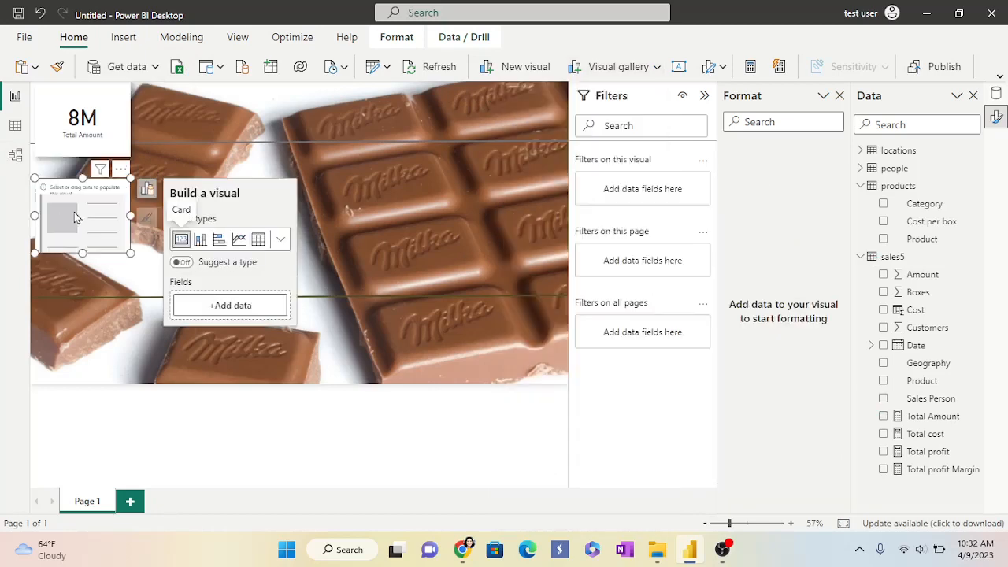
left_click_drag(75, 214, 198, 123)
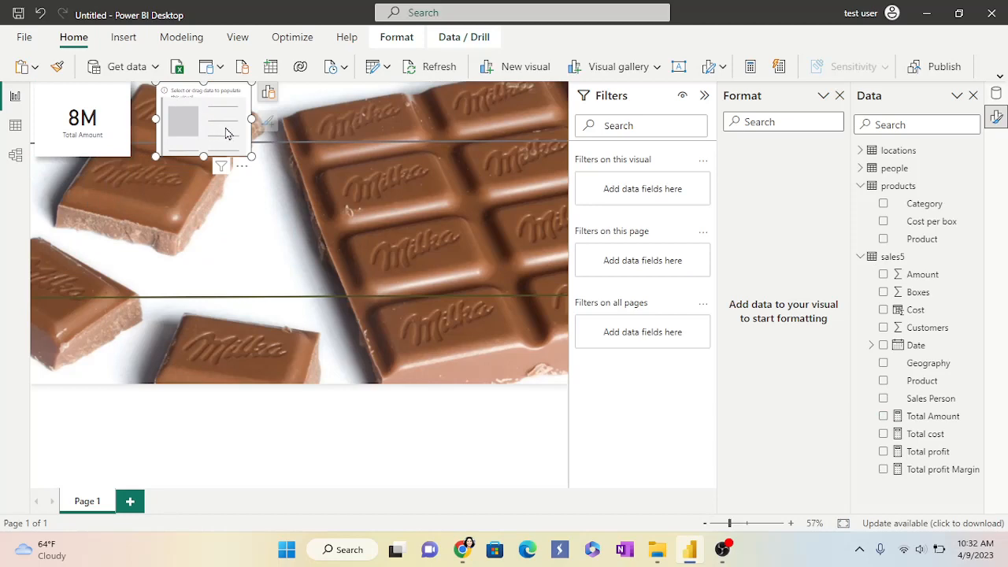
left_click(242, 166)
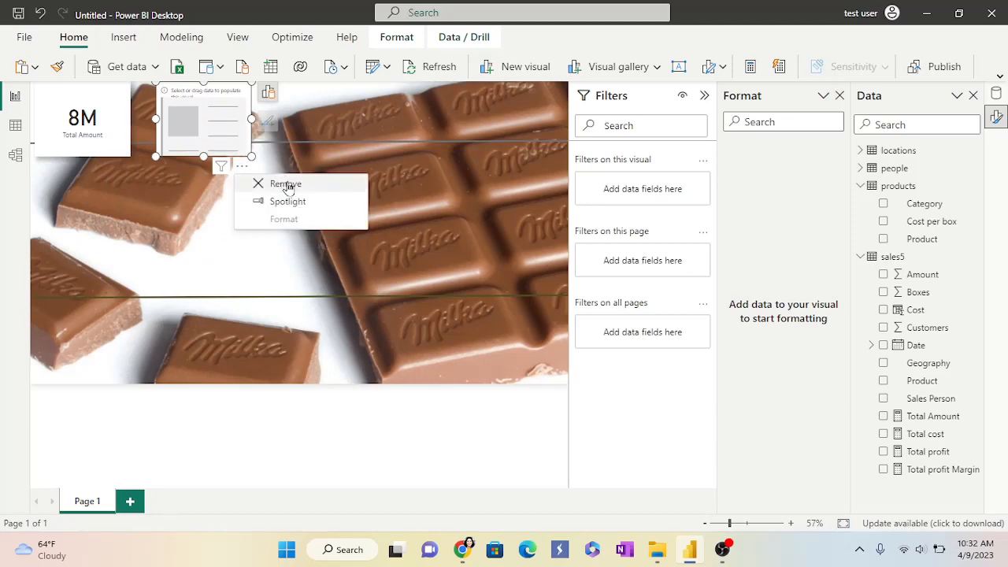
left_click(258, 184)
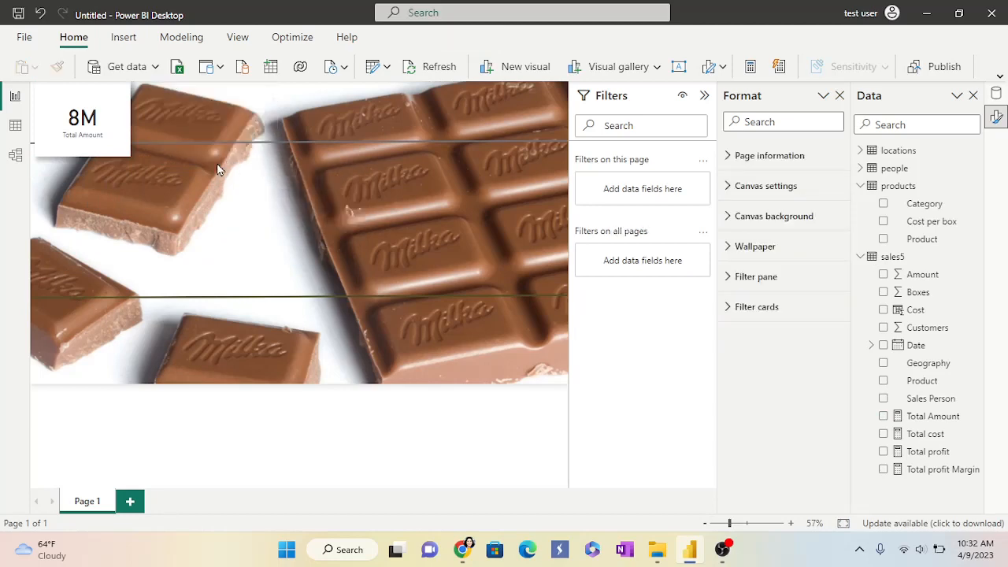
Step: Duplicate the Total Amount card, place the copy beside the original, and replace its field with Total cost
left_click(104, 126)
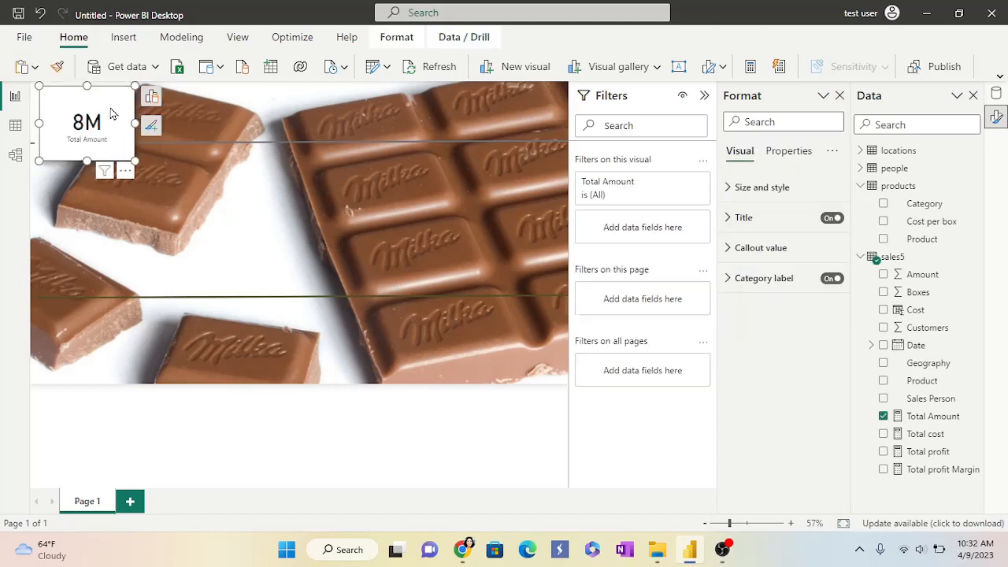
left_click_drag(110, 109, 230, 110)
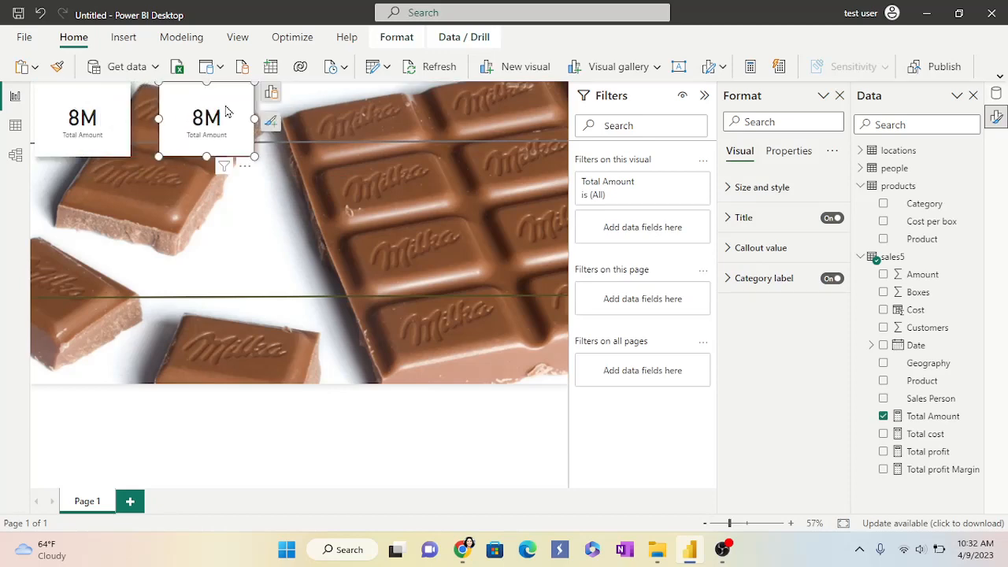
left_click(270, 94)
left_click(378, 208)
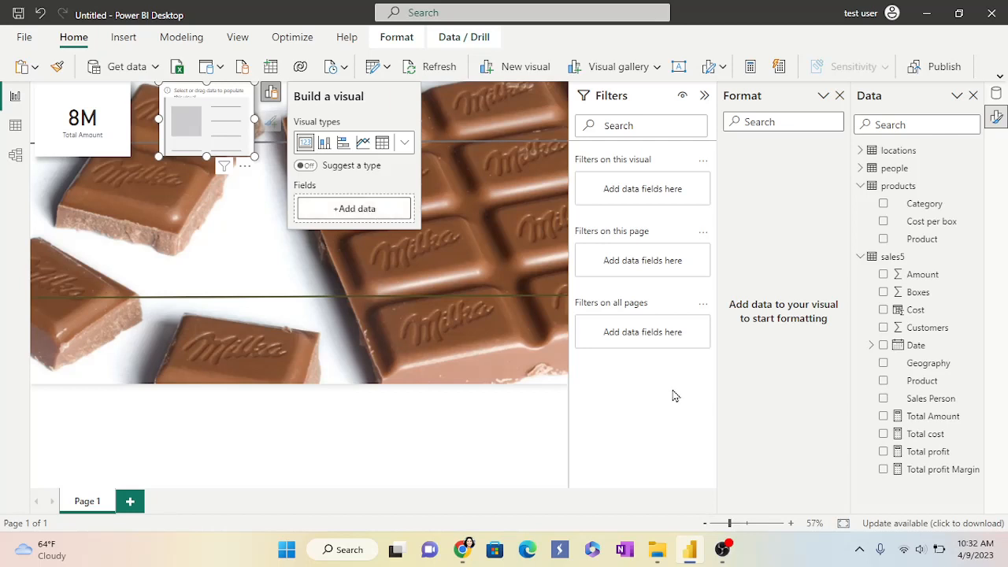
left_click_drag(927, 436, 249, 118)
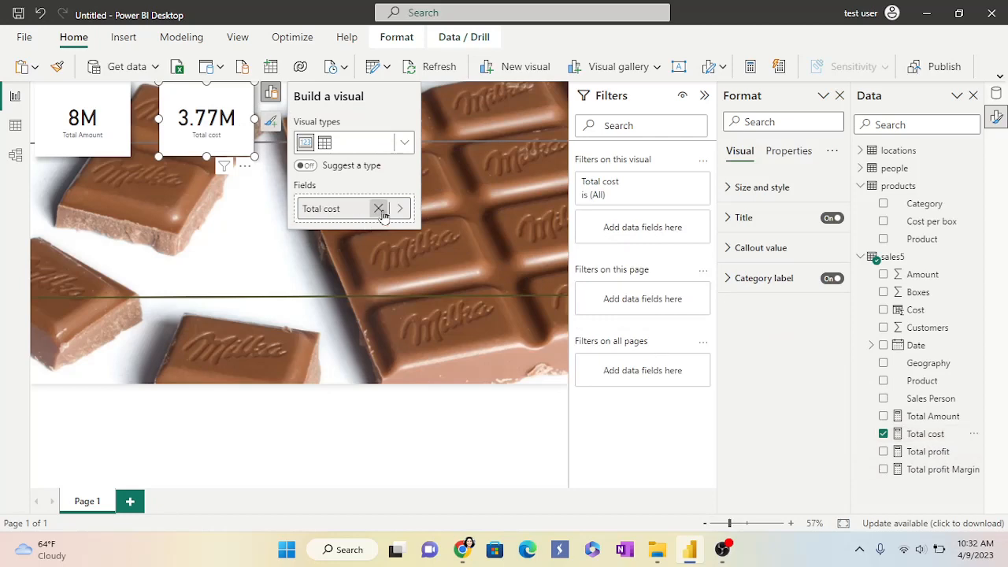
left_click(445, 169)
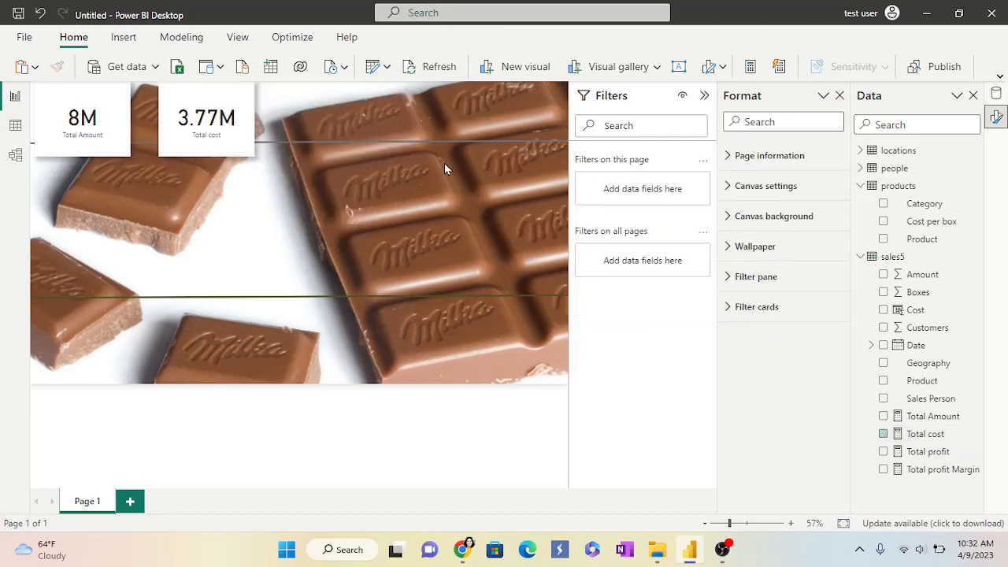
Step: Duplicate the Total cost card, place the copy beside it, and replace its field with Total profit
left_click(244, 113)
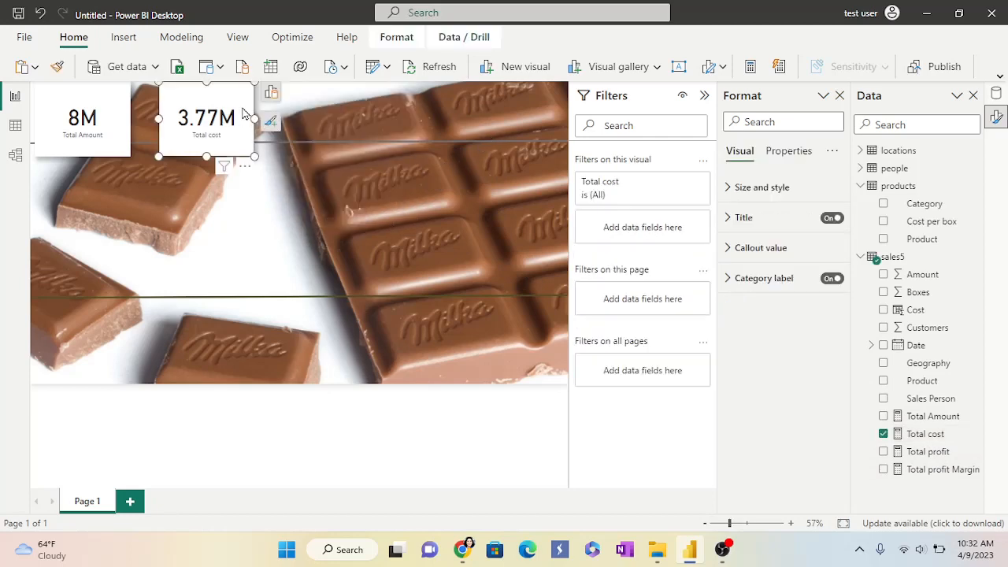
key("ctrl+c")
key("ctrl+v")
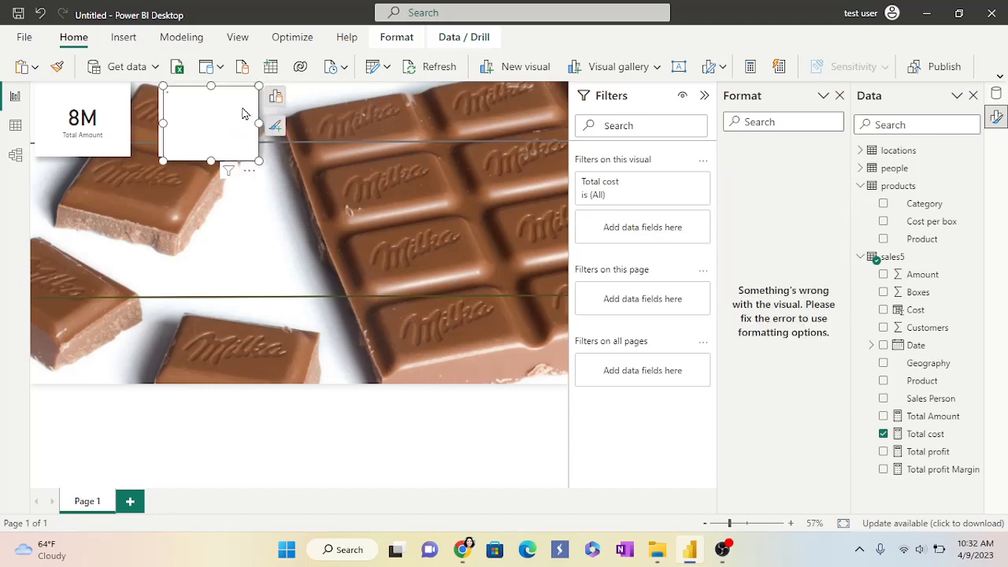
left_click_drag(222, 106, 346, 99)
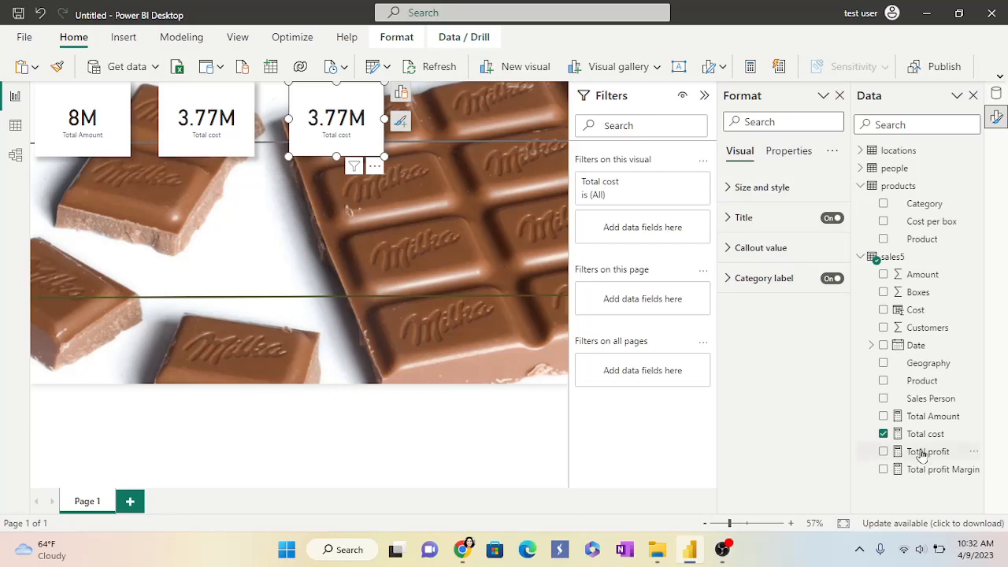
left_click_drag(922, 452, 360, 119)
left_click(401, 92)
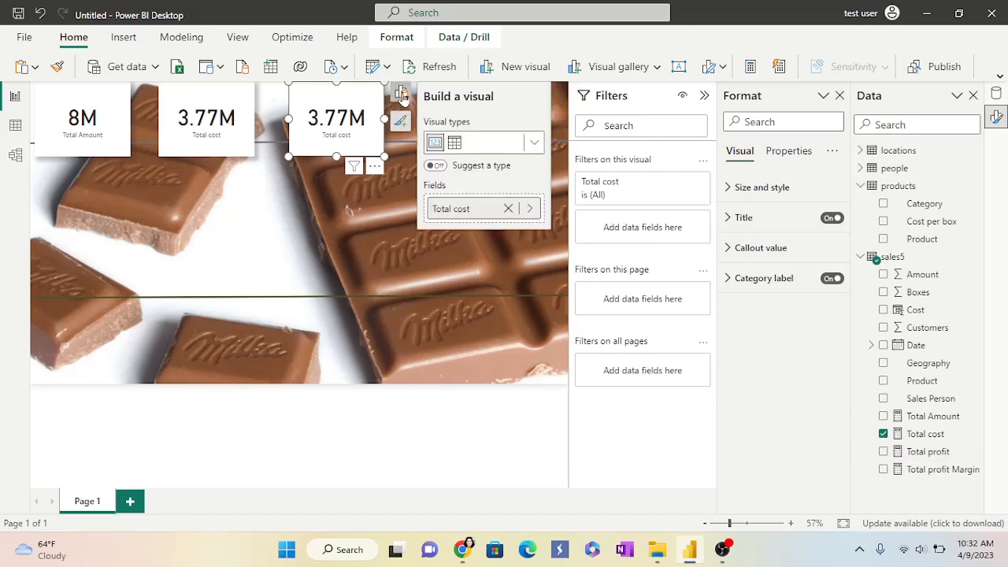
left_click(509, 209)
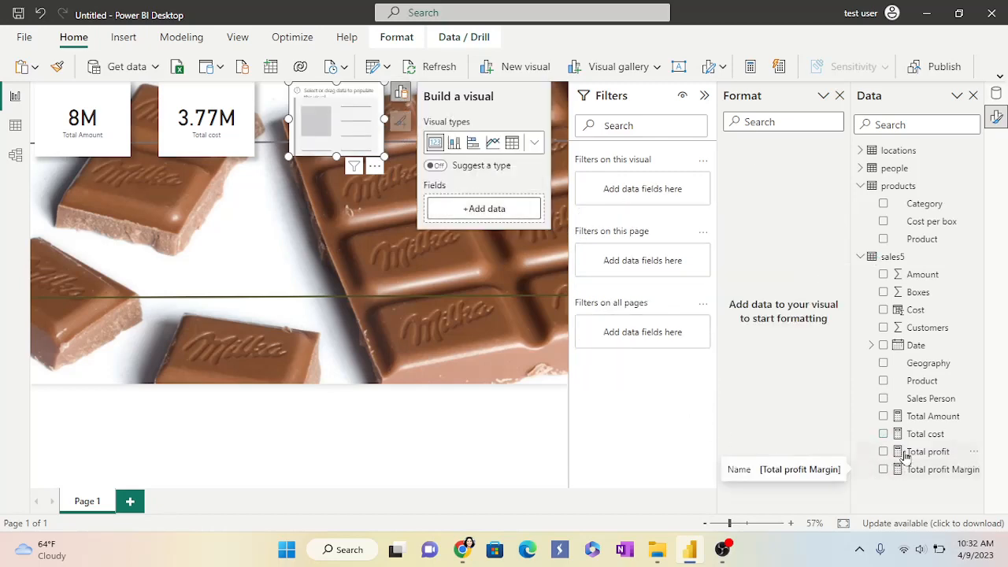
left_click_drag(906, 452, 359, 150)
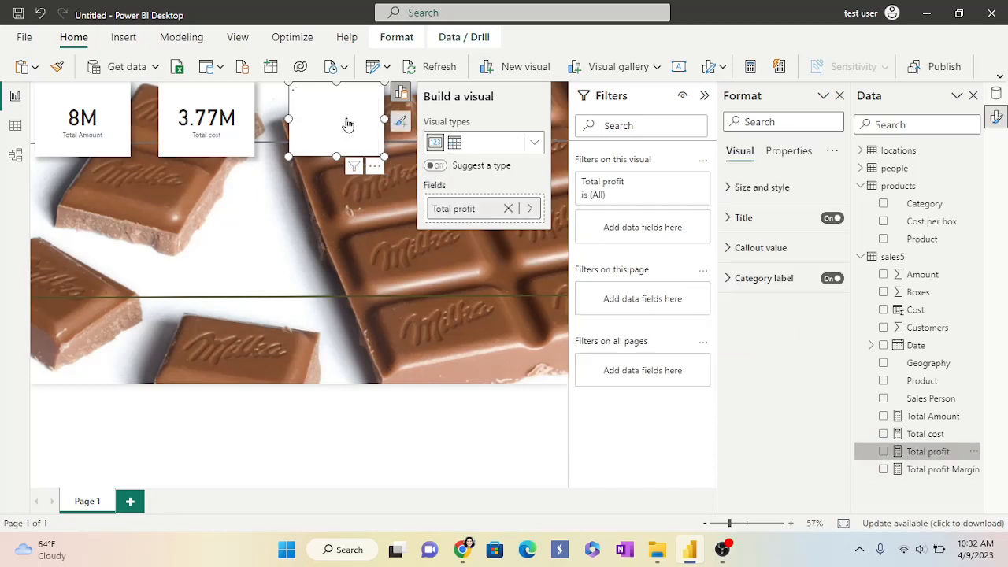
left_click(414, 300)
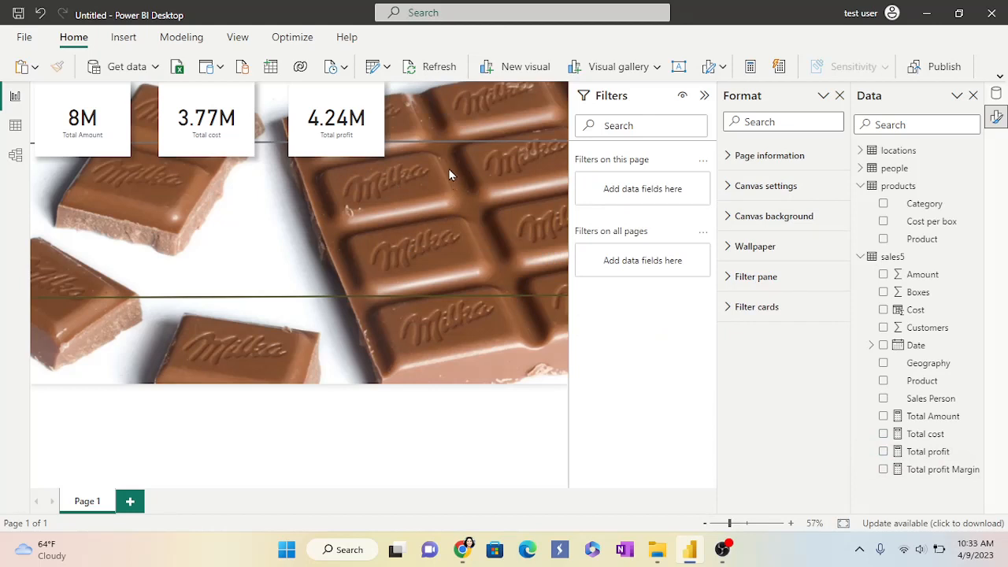
Step: Duplicate the Total profit card, place the copy at the end of the row, and replace its field with Total profit Margin
left_click(360, 128)
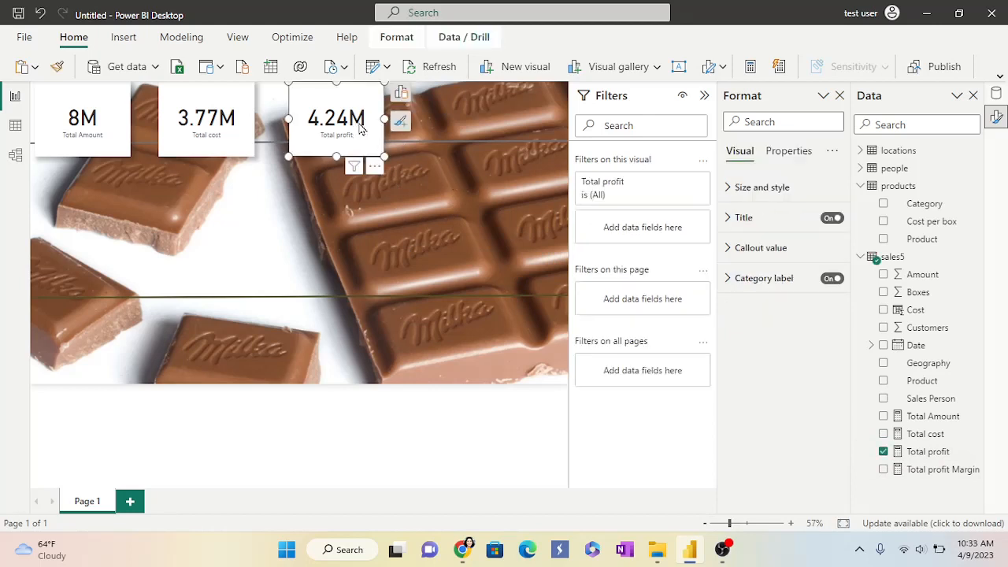
key("ctrl+c")
key("ctrl+v")
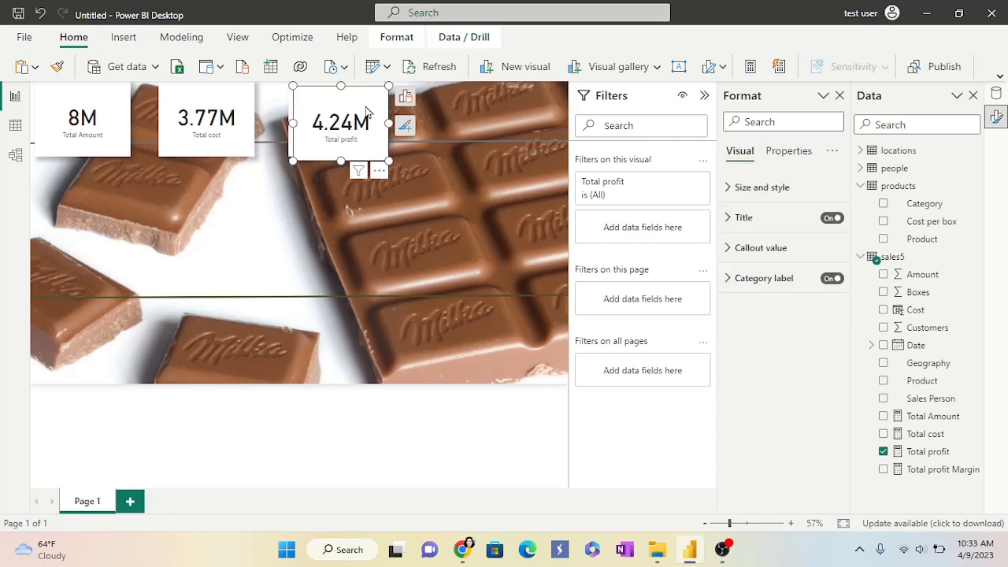
left_click_drag(367, 105, 522, 103)
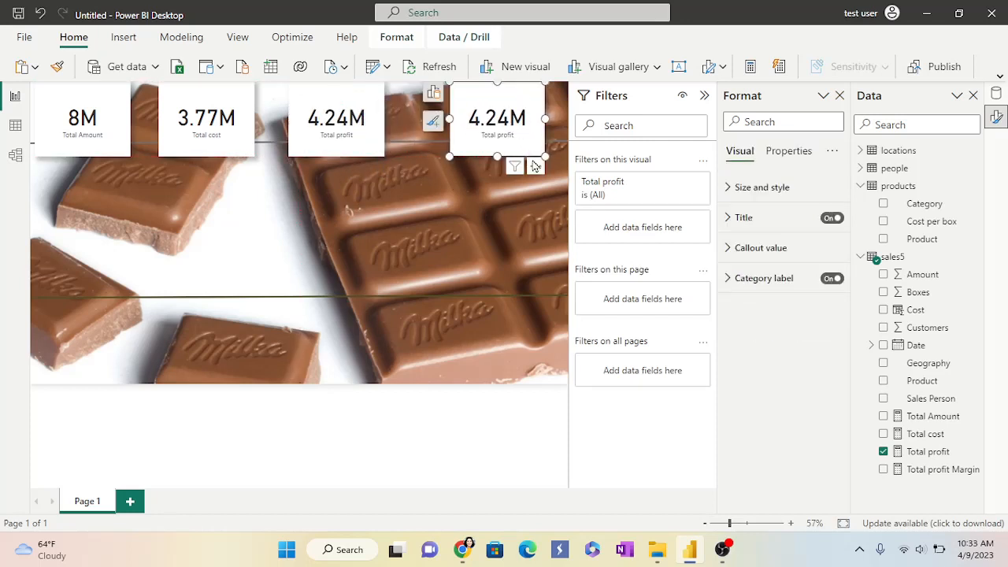
left_click(436, 93)
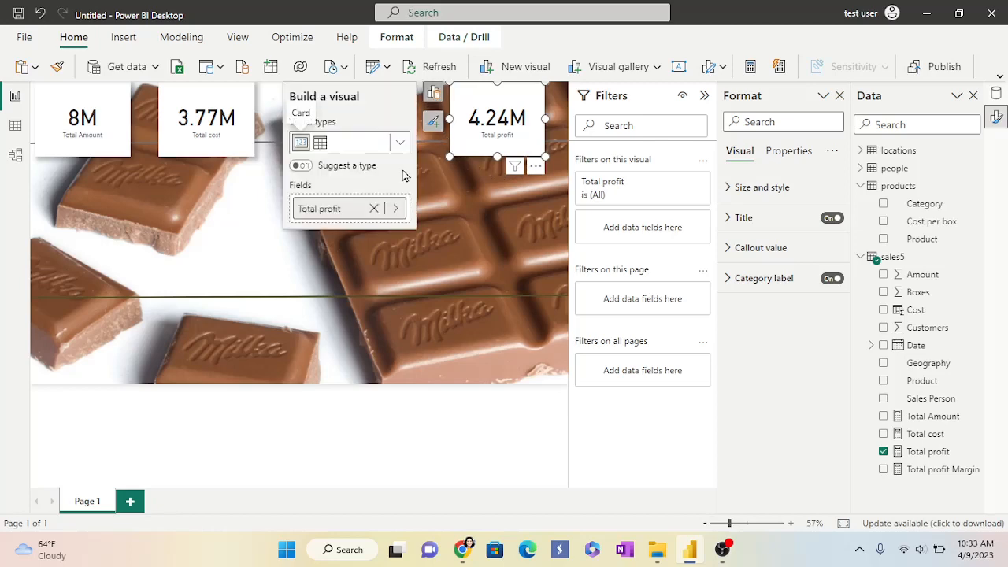
left_click(375, 208)
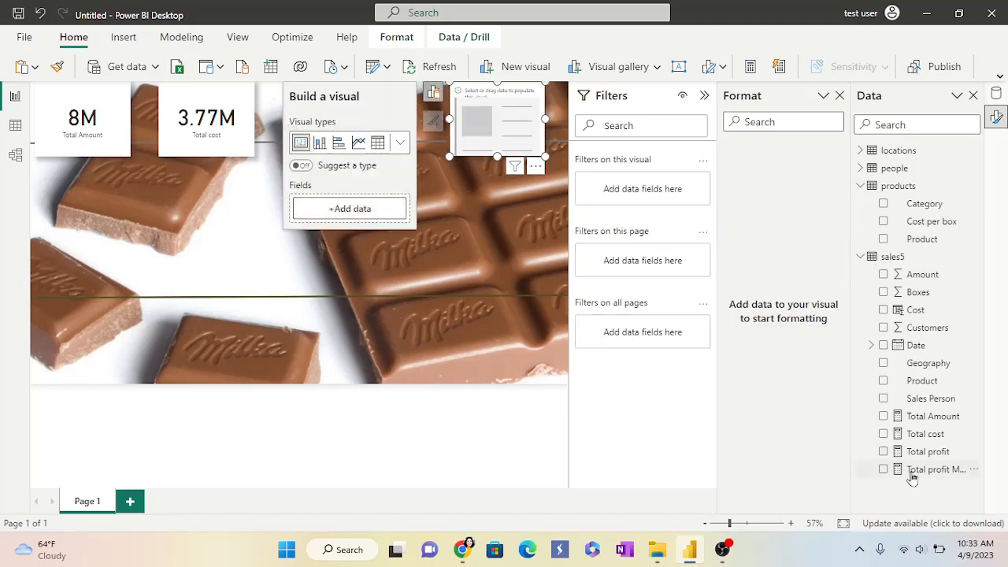
left_click_drag(914, 469, 512, 124)
left_click(516, 246)
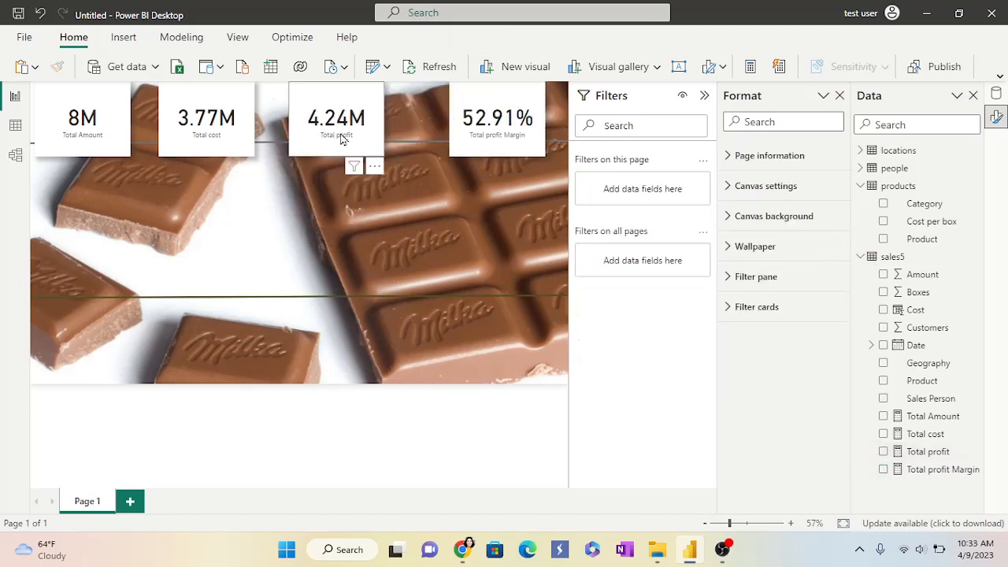
Step: Reposition the Total cost, Total profit and Total profit Margin cards to space the card row evenly across the page
left_click(360, 122)
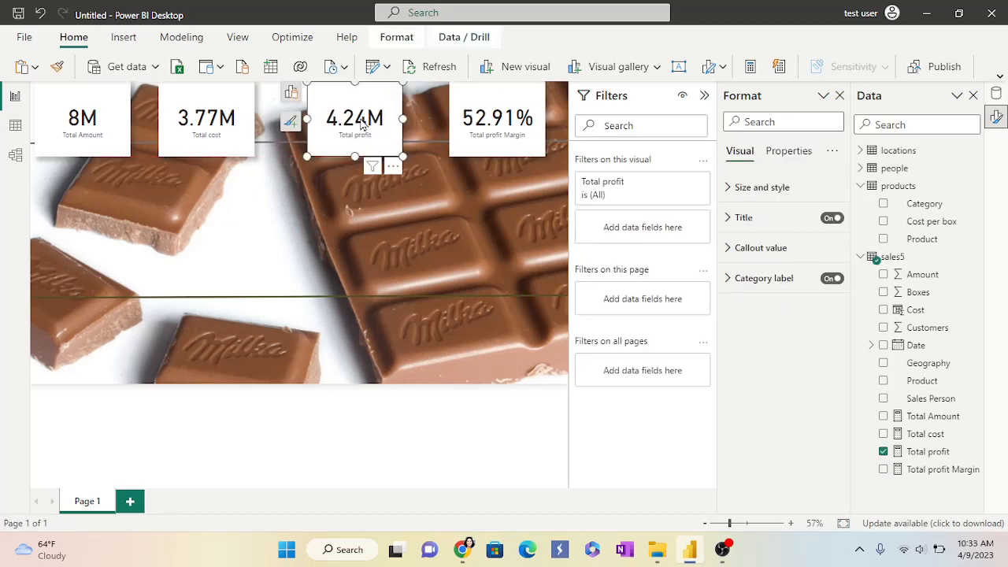
left_click_drag(509, 122, 532, 122)
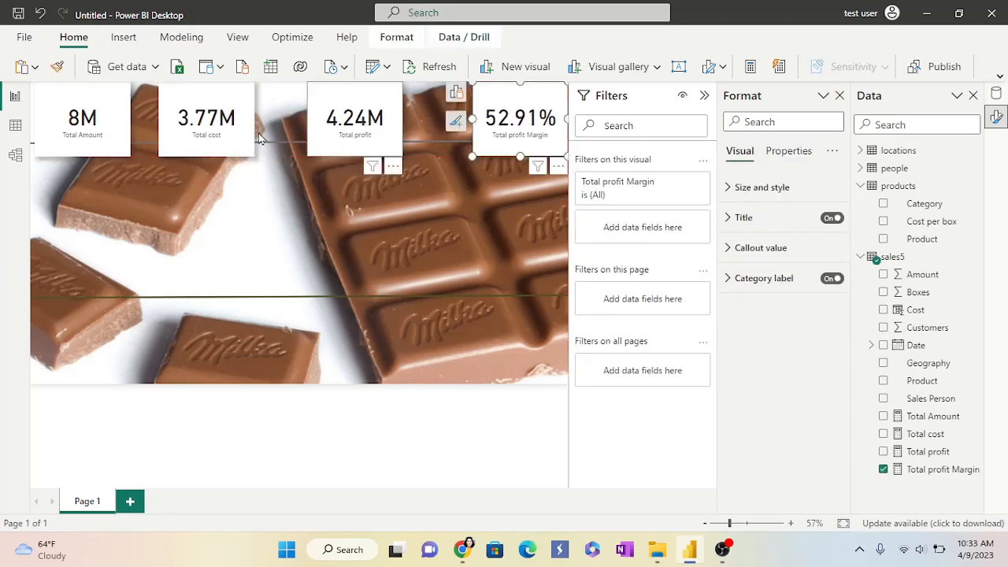
left_click(103, 131)
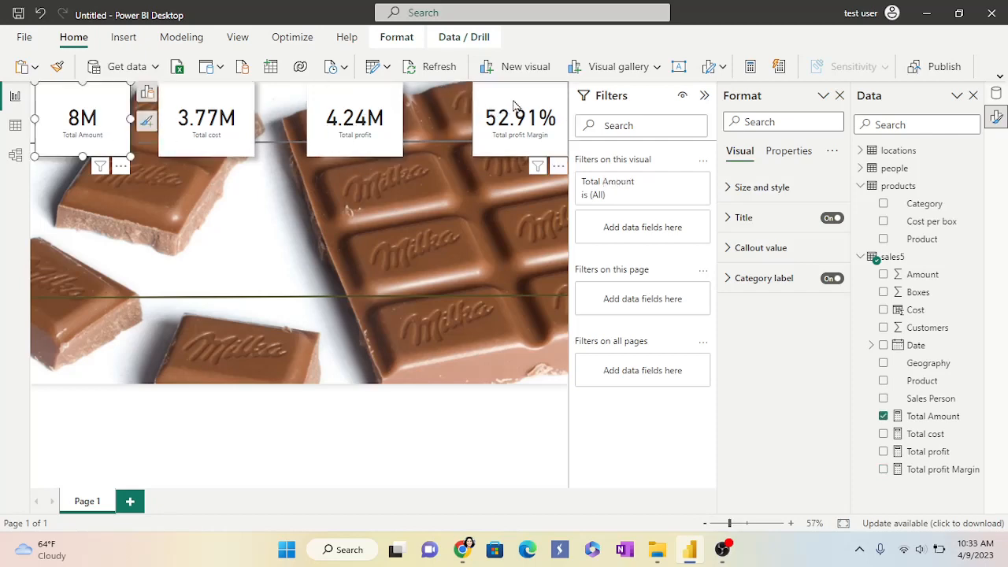
left_click_drag(514, 105, 506, 106)
left_click_drag(368, 118, 377, 118)
left_click_drag(219, 119, 228, 118)
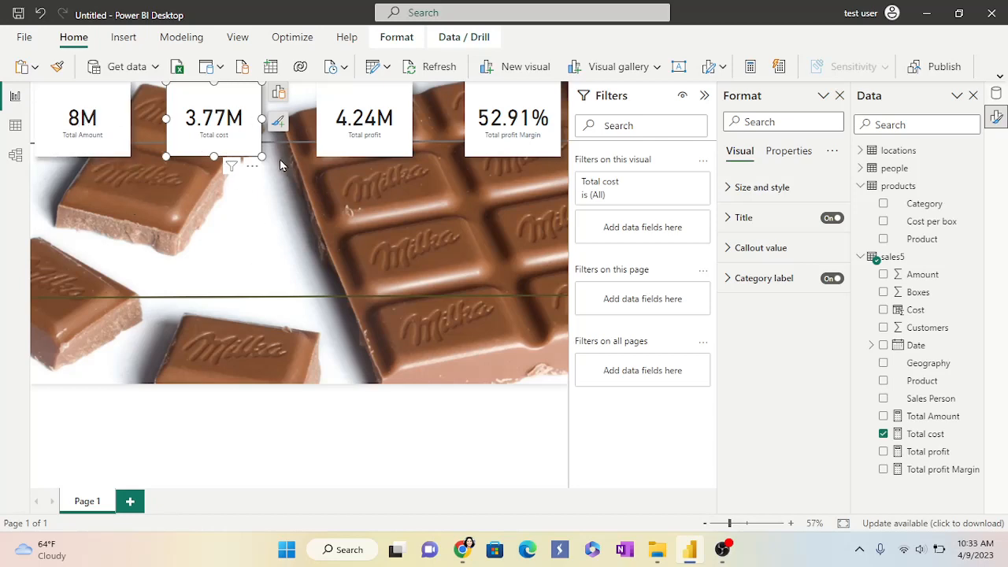
left_click(144, 244)
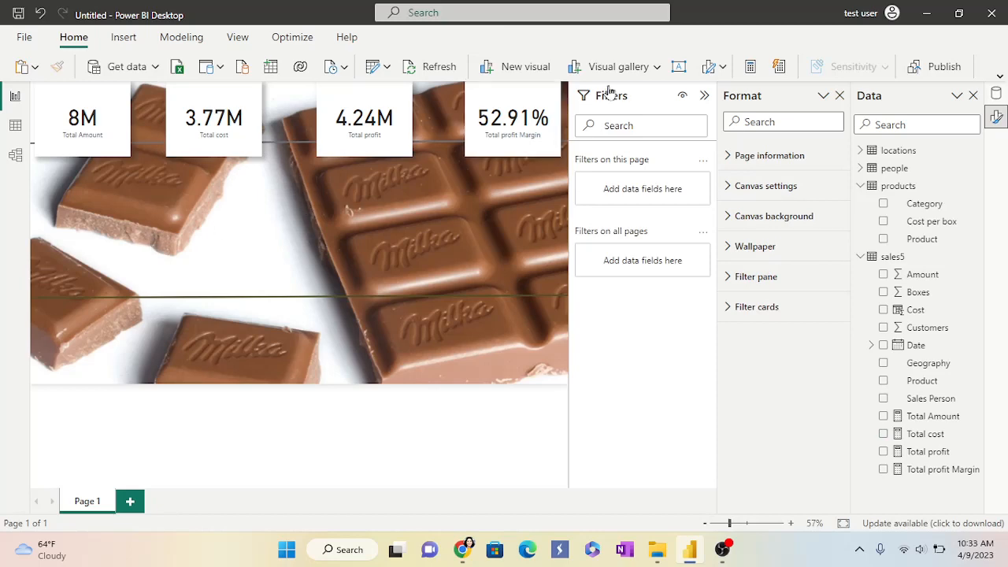
Step: Insert a stacked bar chart below the Total Amount card and enlarge it to extend under the Total cost card
left_click(657, 67)
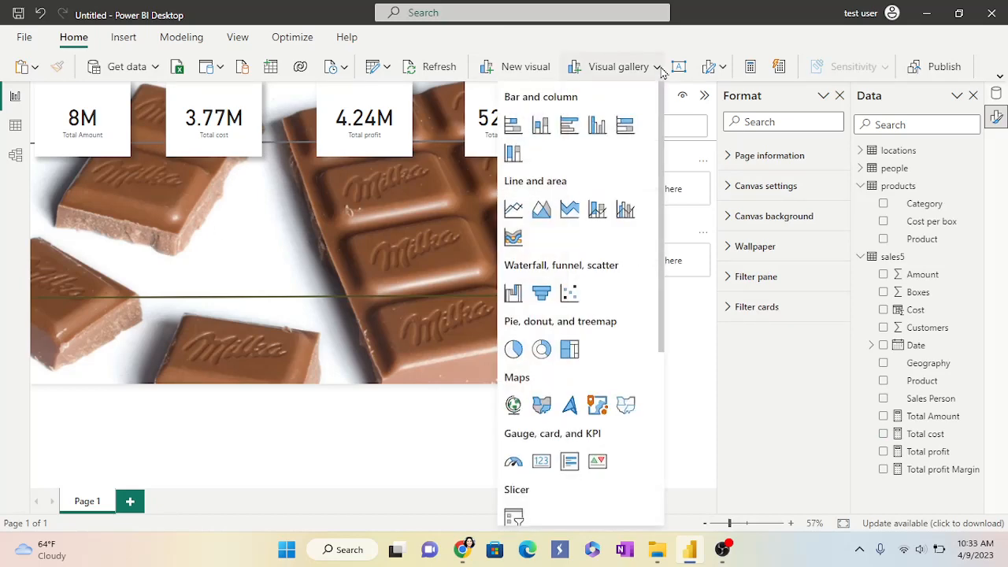
left_click(512, 127)
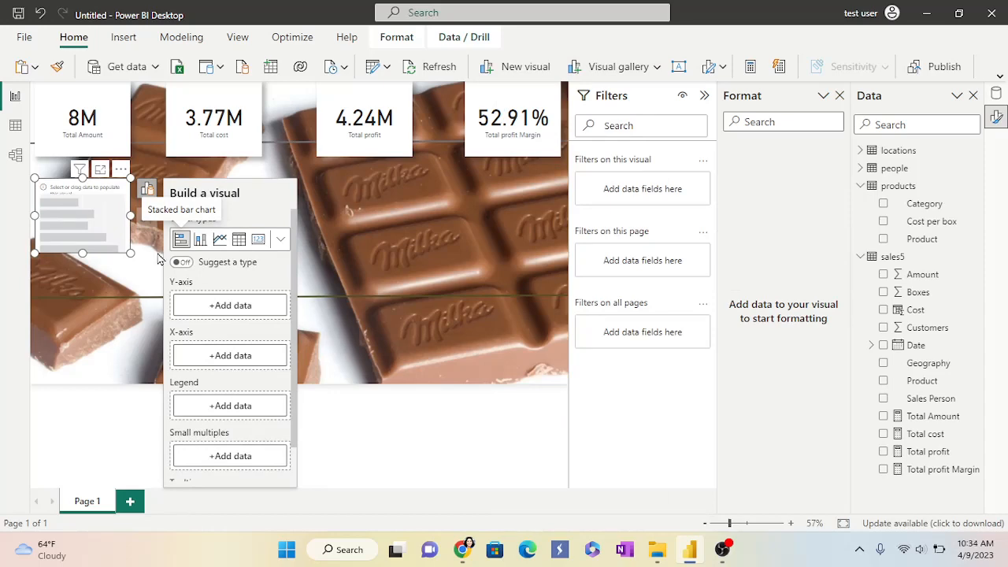
left_click(156, 286)
left_click_drag(156, 286, 201, 293)
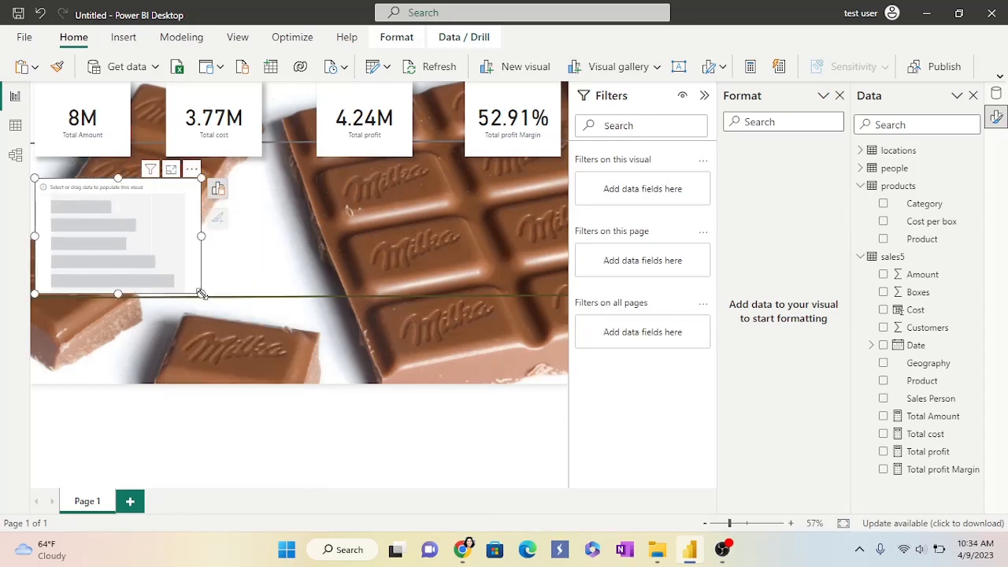
Step: Assign Product to the chart's Y-axis, Boxes to the X-axis and Region to the legend, and shift the chart up against the page's left edge
left_click(219, 189)
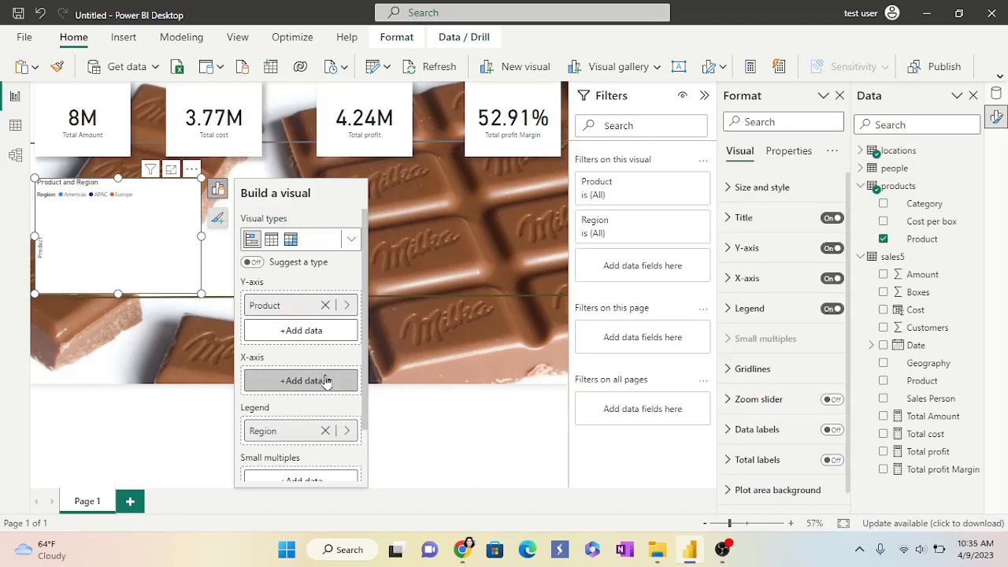
left_click(327, 381)
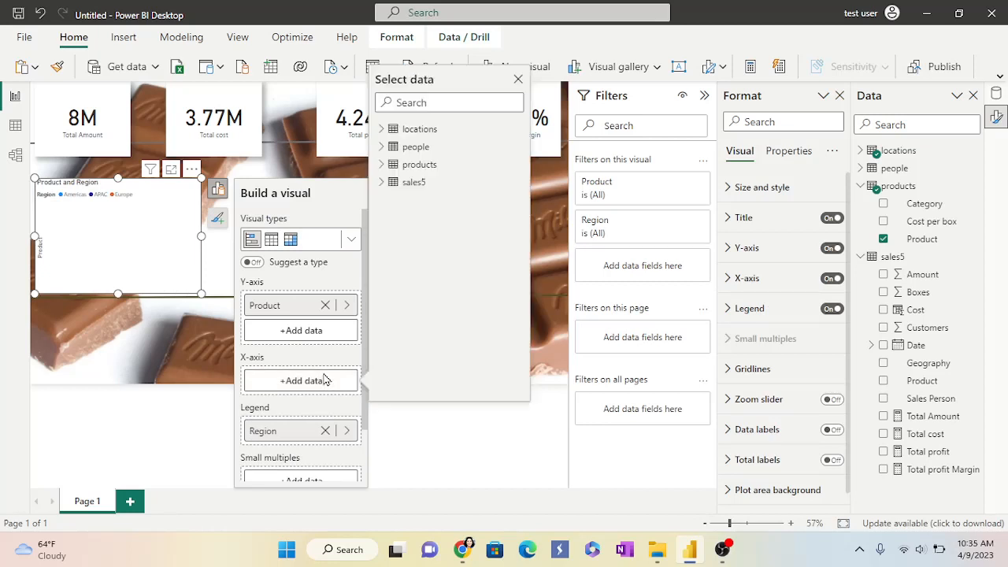
left_click(381, 182)
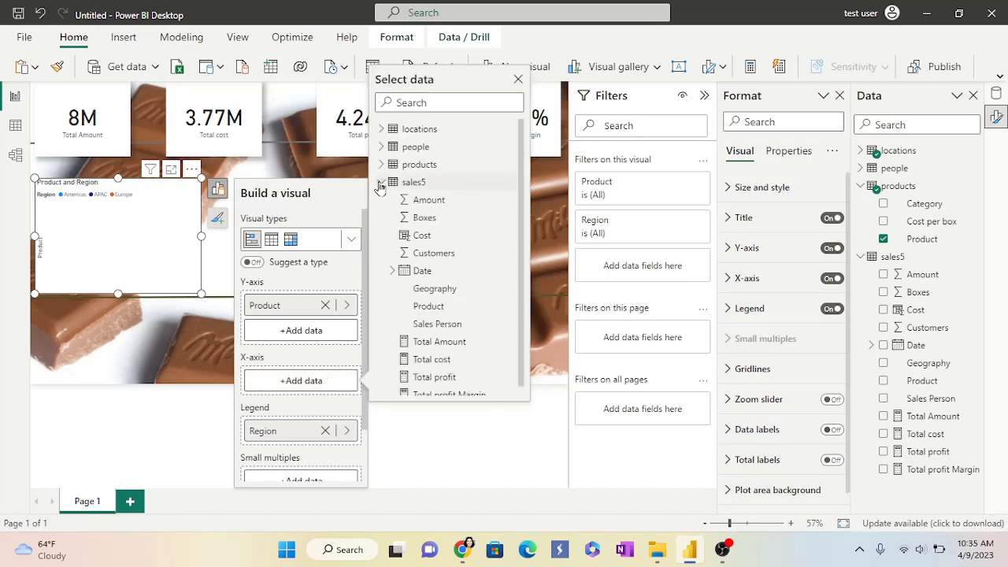
left_click(423, 219)
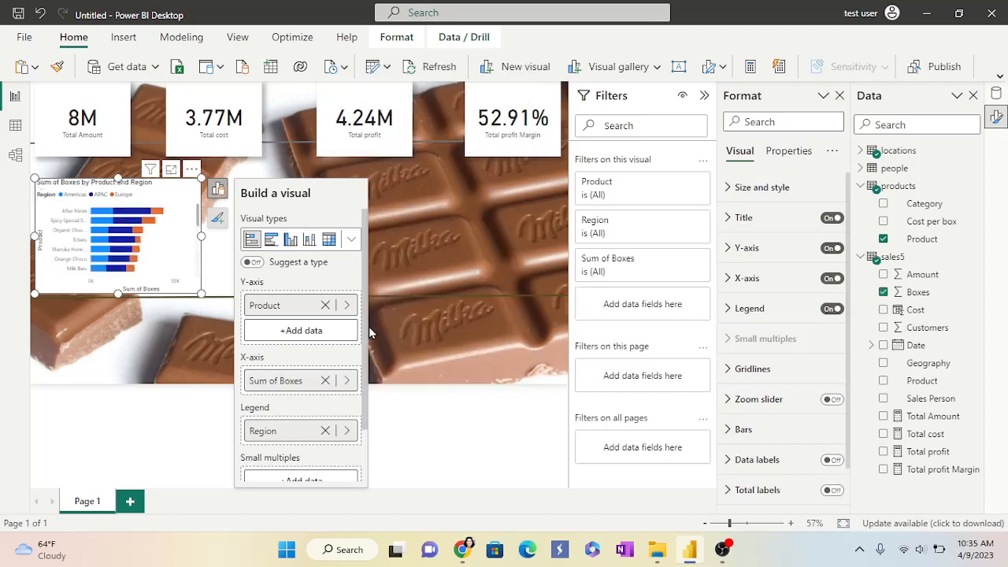
left_click(439, 337)
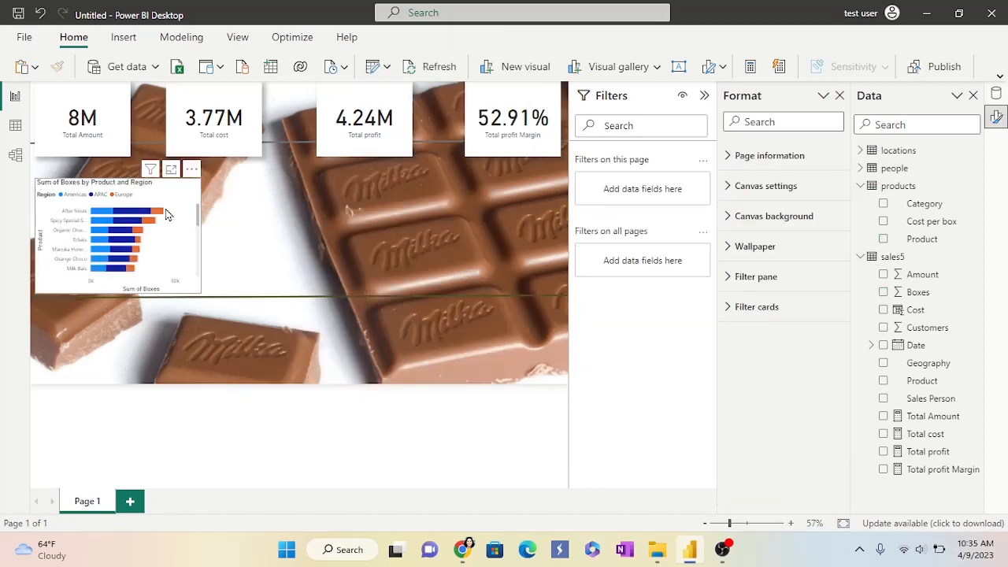
left_click_drag(180, 197, 175, 191)
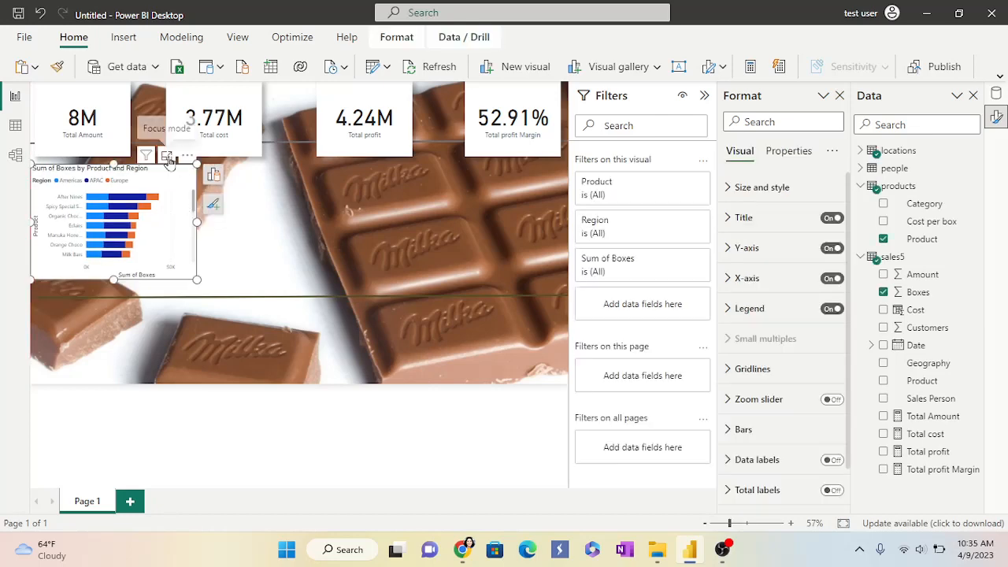
Step: Examine the boxes by product and region chart enlarged in focus mode, looking through the full product list
left_click(166, 155)
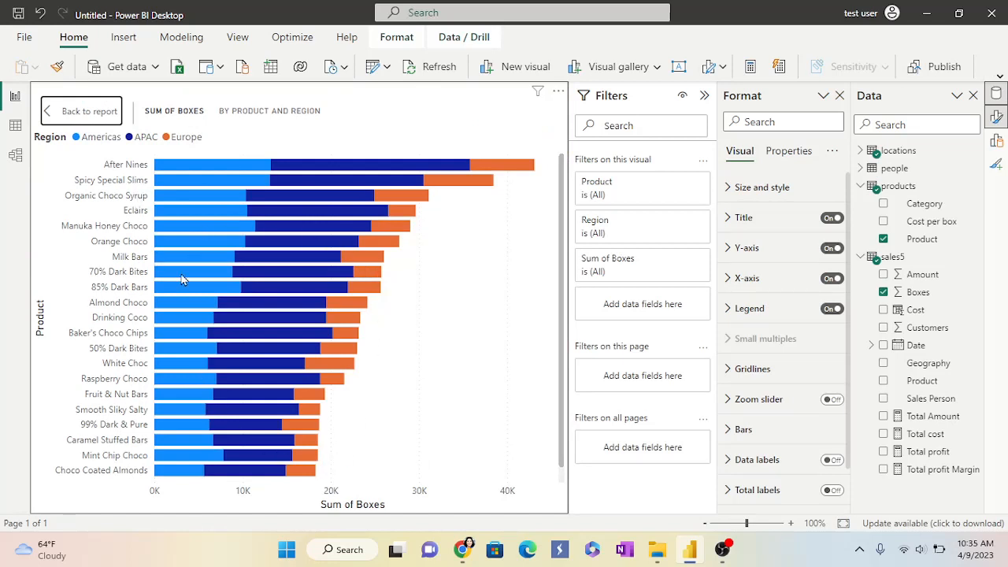
scroll(355, 348, "down", 1)
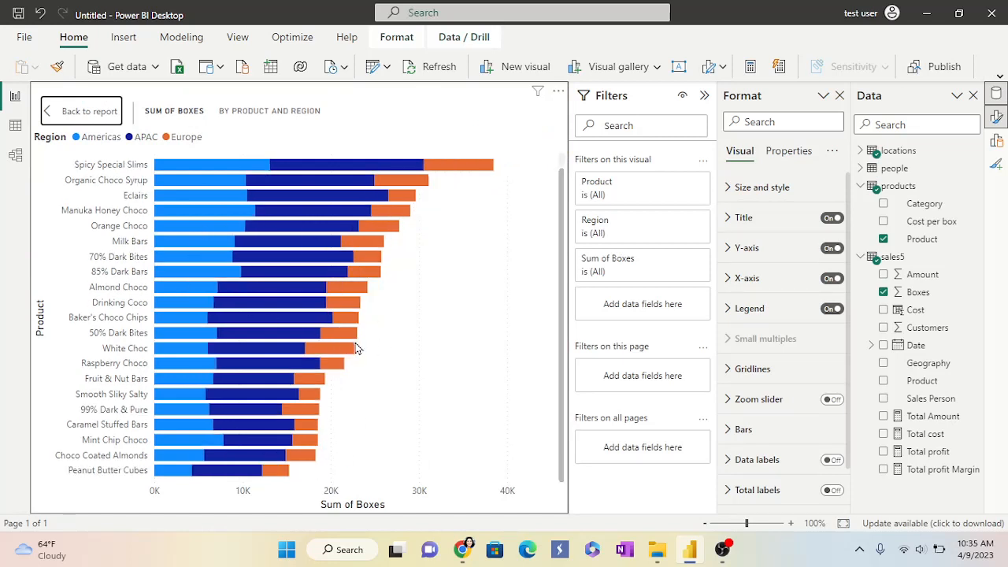
scroll(356, 349, "up", 1)
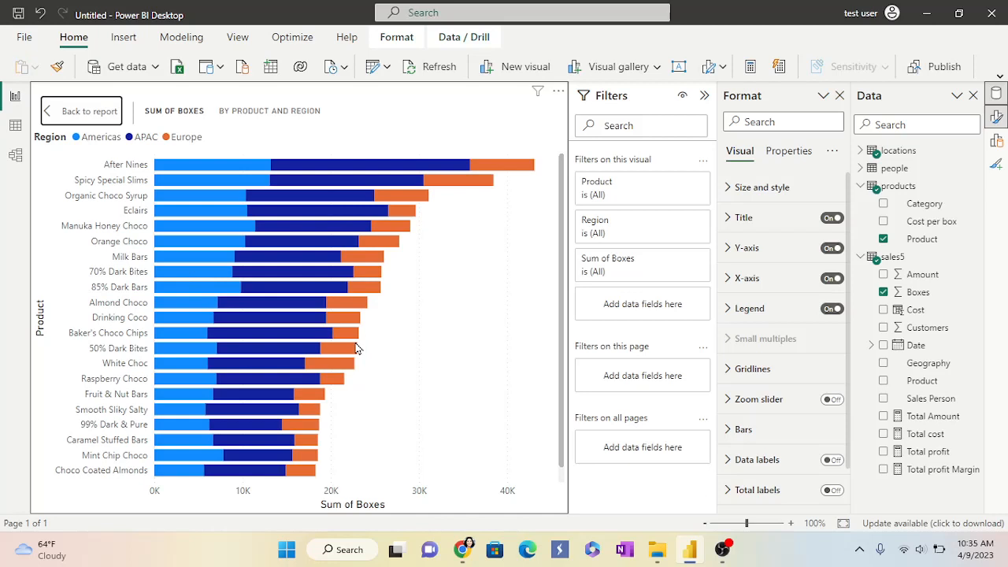
Step: Return to the report page and turn on data labels and total labels for the stacked bar chart
left_click(94, 115)
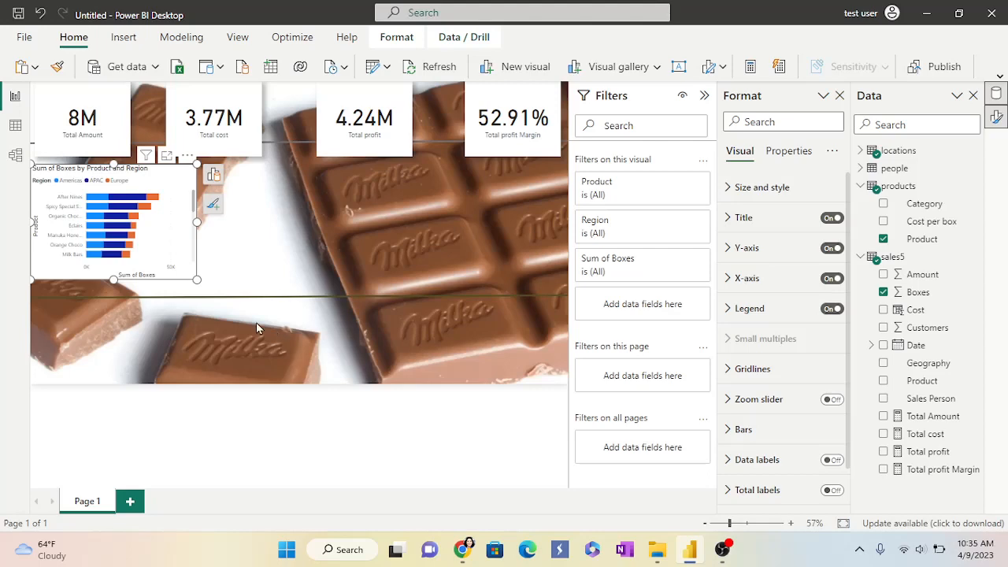
left_click(215, 206)
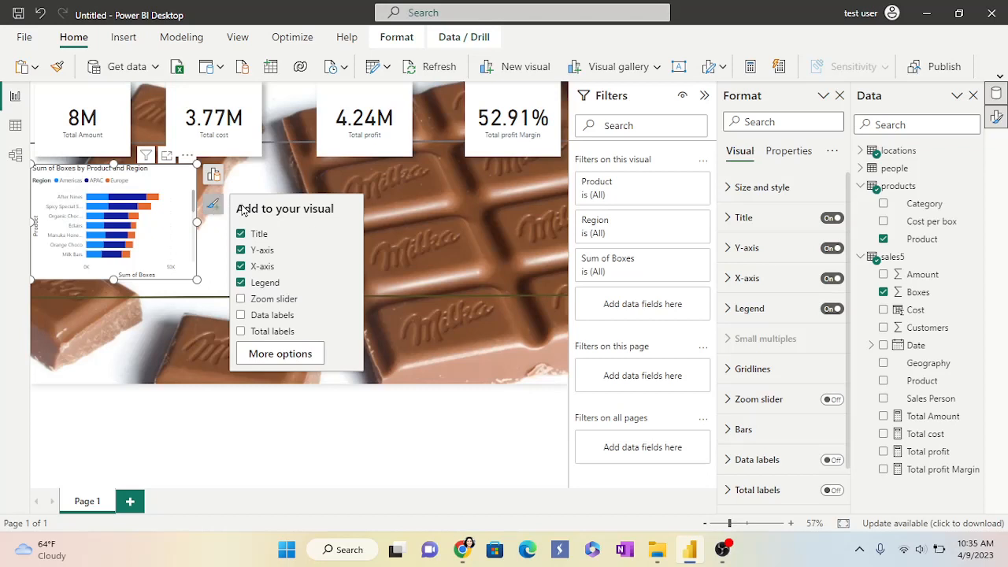
left_click(240, 316)
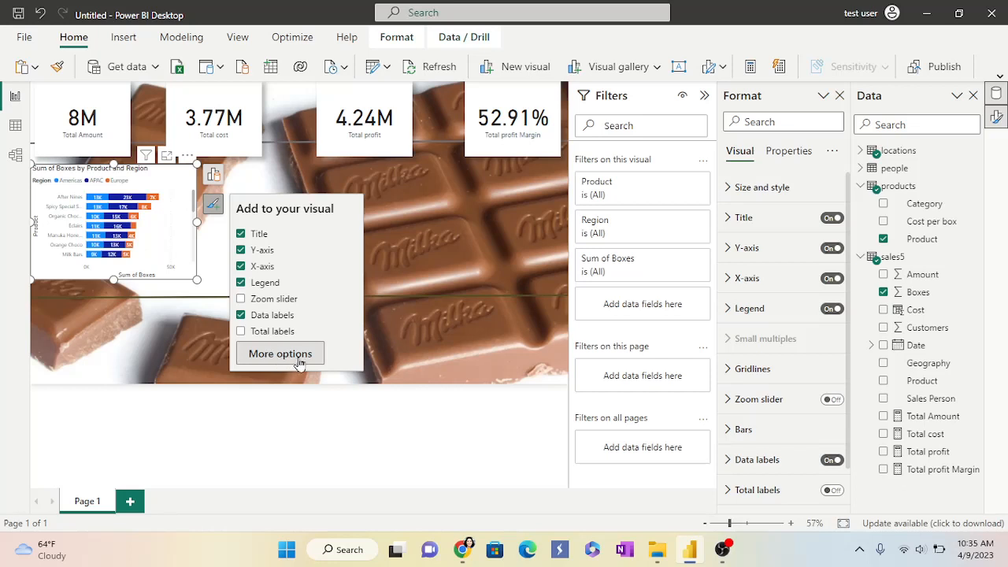
left_click(240, 332)
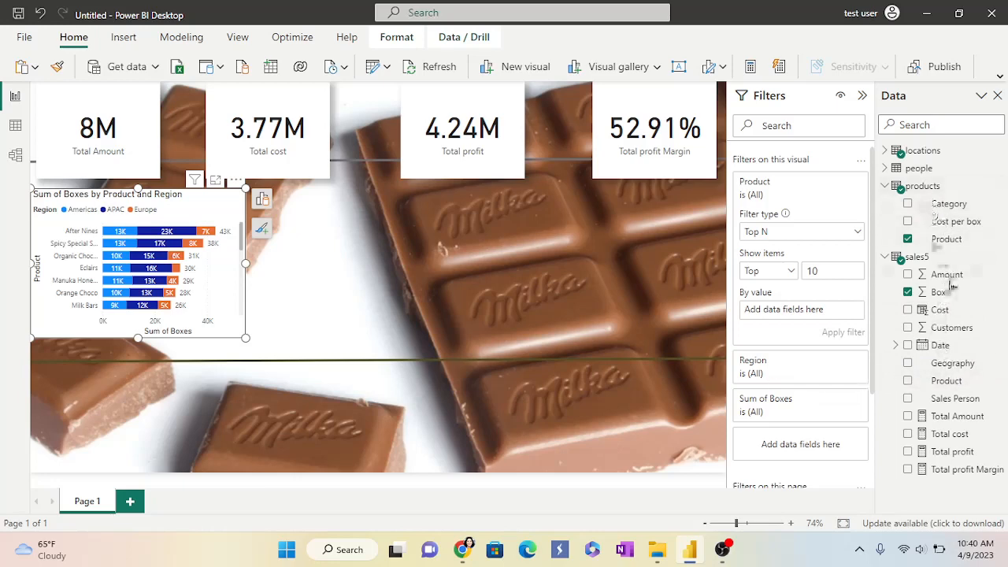
Step: Use Boxes as the by-value field of the Product Top 10 filter and inspect the chart in focus mode
left_click_drag(933, 293, 801, 314)
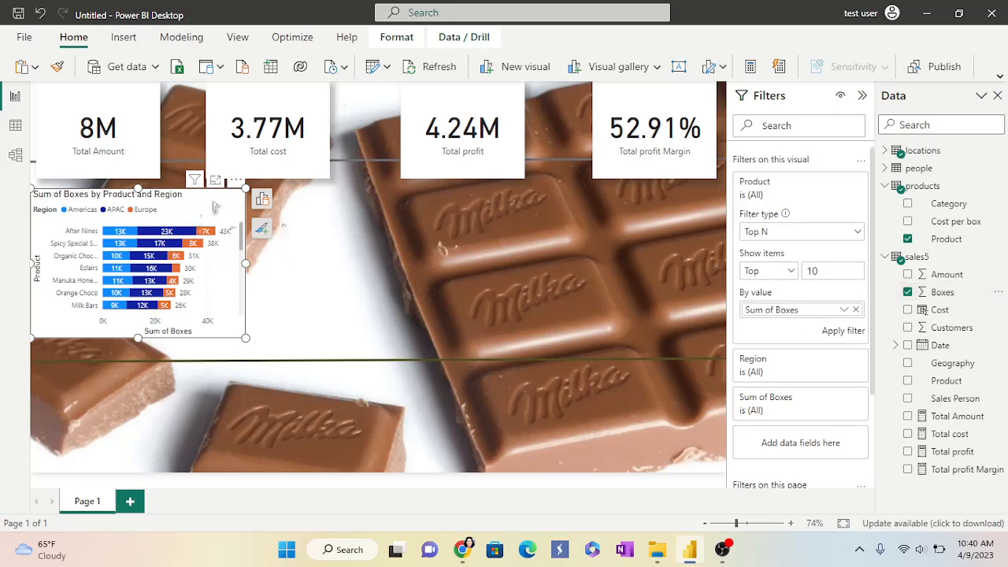
left_click(215, 182)
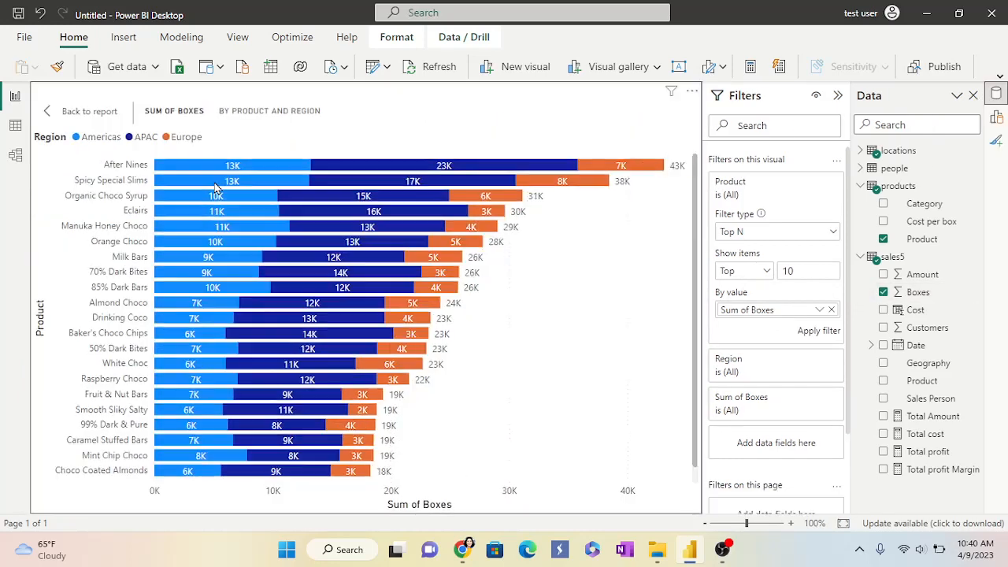
scroll(448, 289, "down", 1)
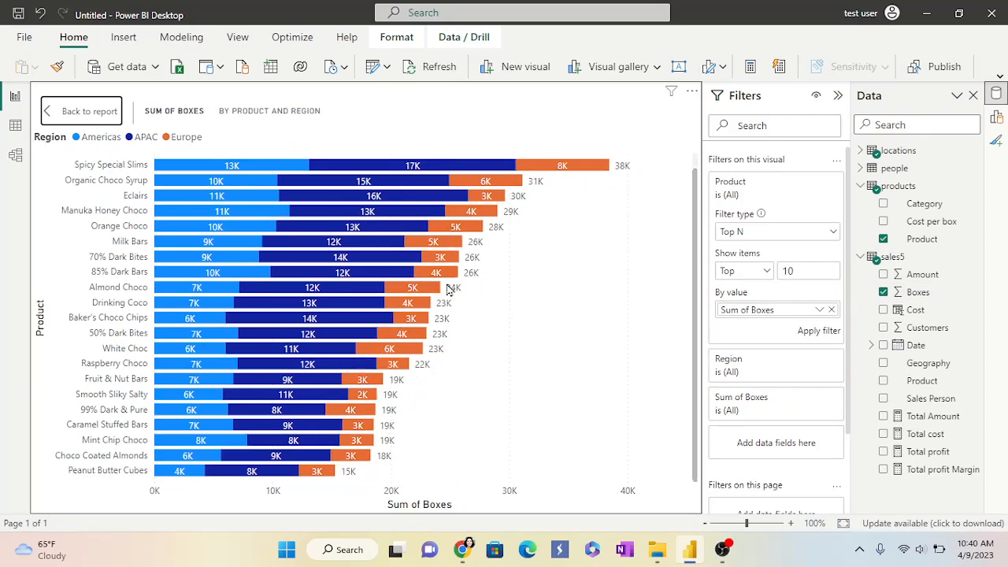
scroll(448, 290, "up", 1)
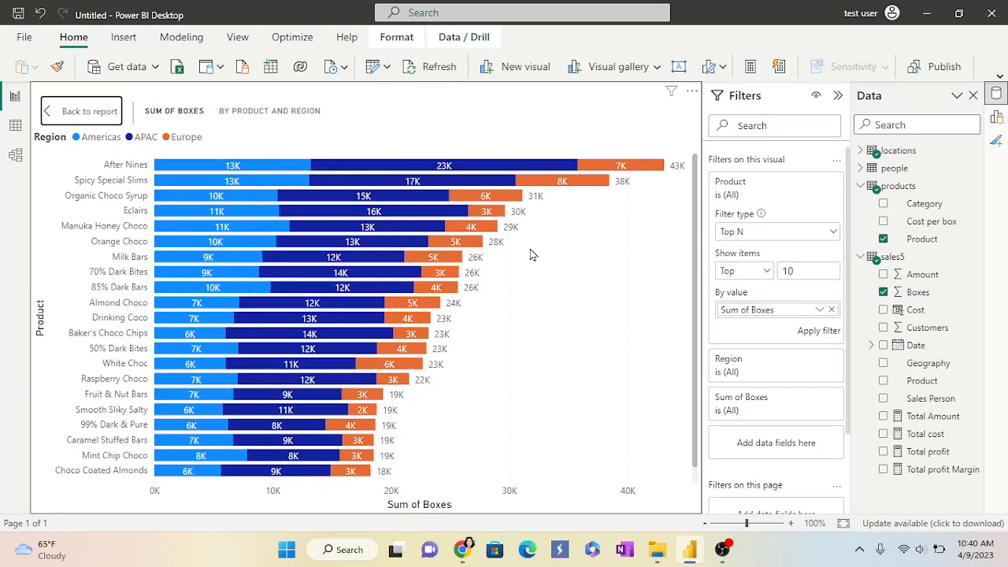
left_click(89, 111)
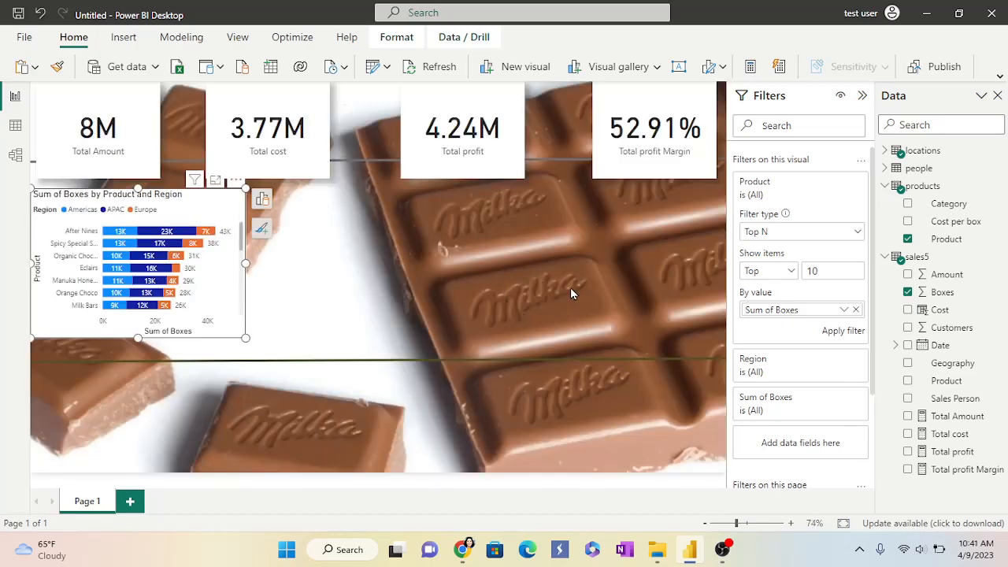
Step: Copy the Total cost card's formatting onto the Sum of Boxes chart with Format Painter
left_click(298, 108)
left_click(57, 66)
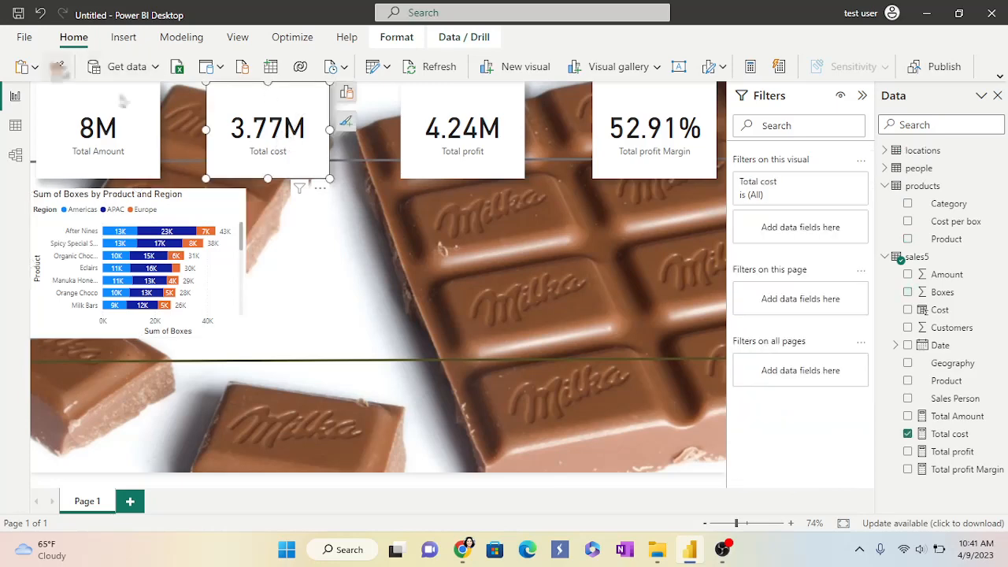
left_click(222, 206)
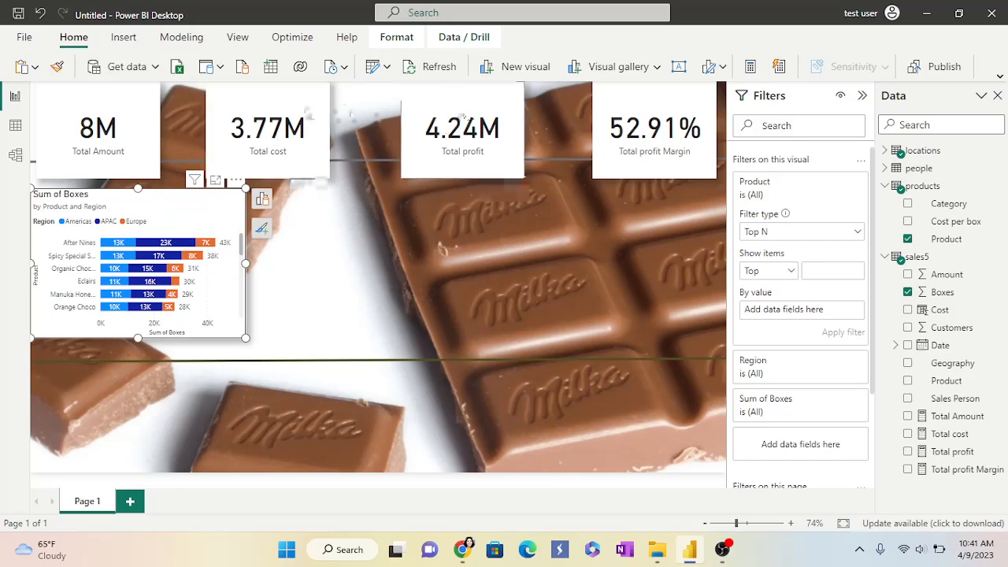
Step: Copy the Total cost card's formatting onto the Total profit and Total profit Margin cards with Format Painter
left_click(304, 104)
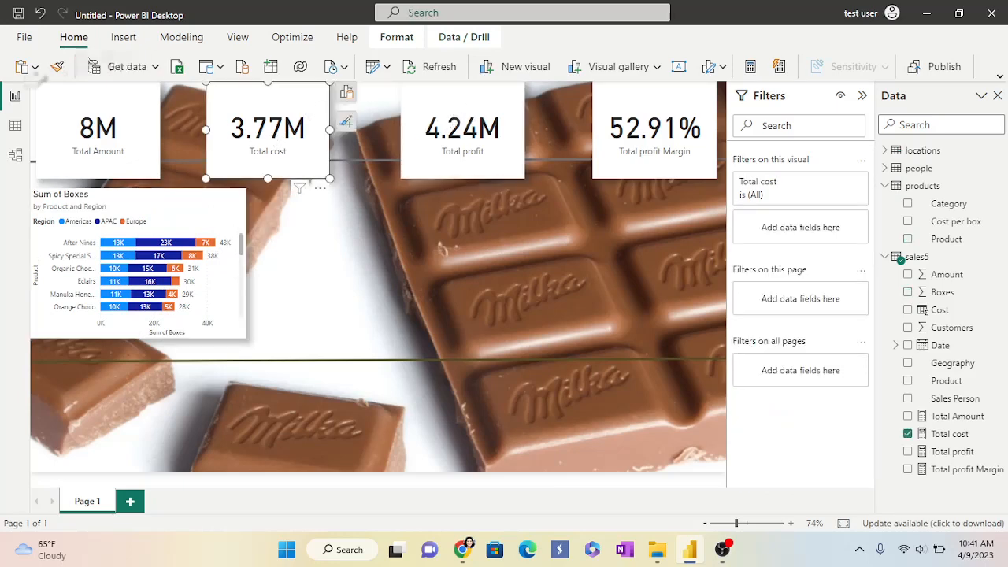
left_click(57, 66)
left_click(441, 106)
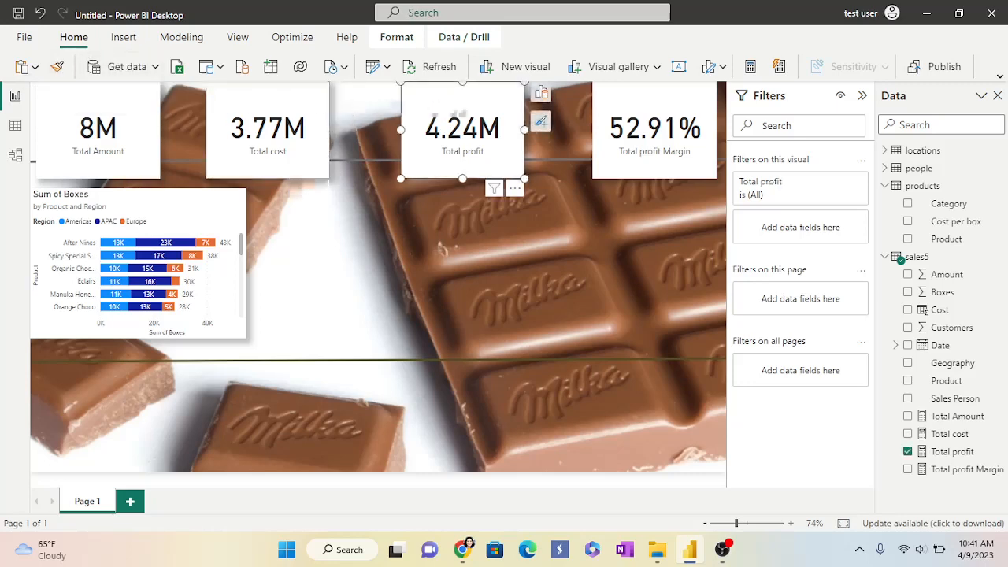
left_click(291, 108)
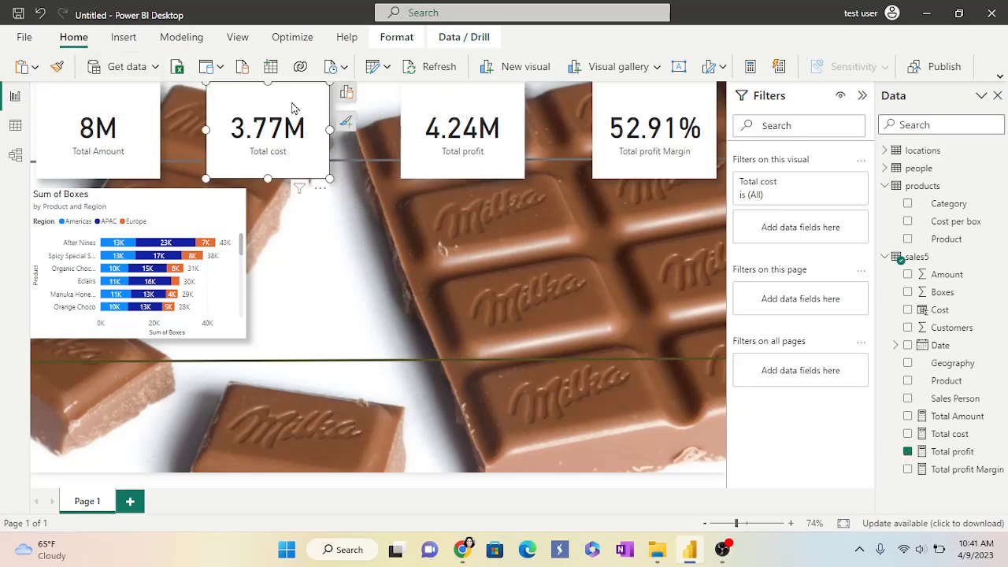
left_click(57, 66)
left_click(671, 109)
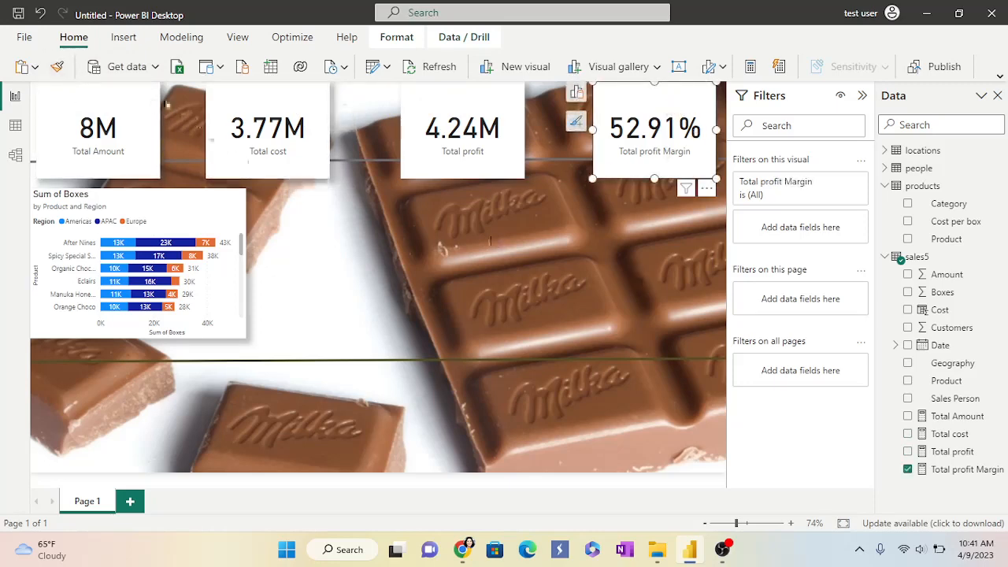
Step: Apply the Total Amount card's formatting to the Sum of Boxes chart with Format Painter and deselect it
left_click(140, 111)
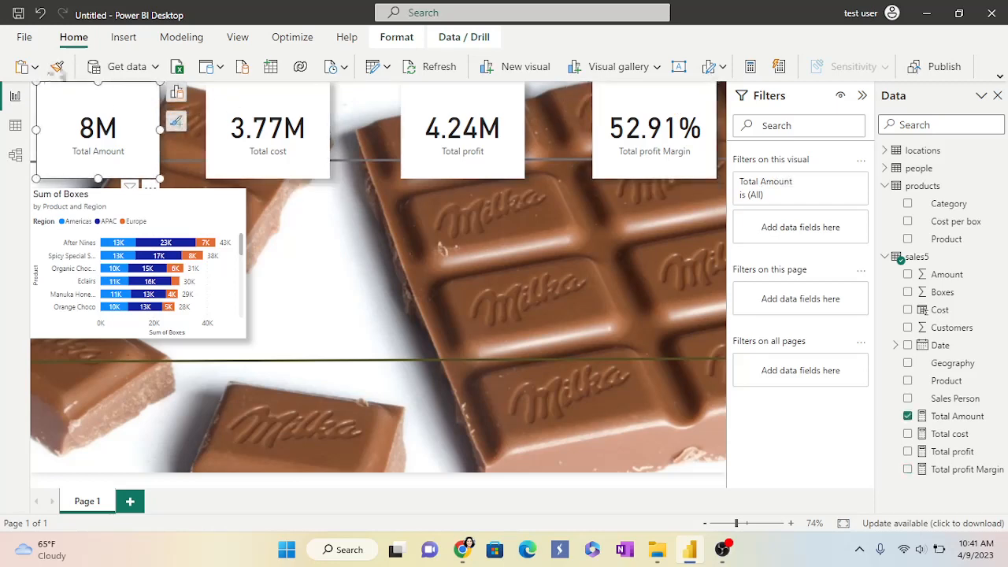
left_click(56, 68)
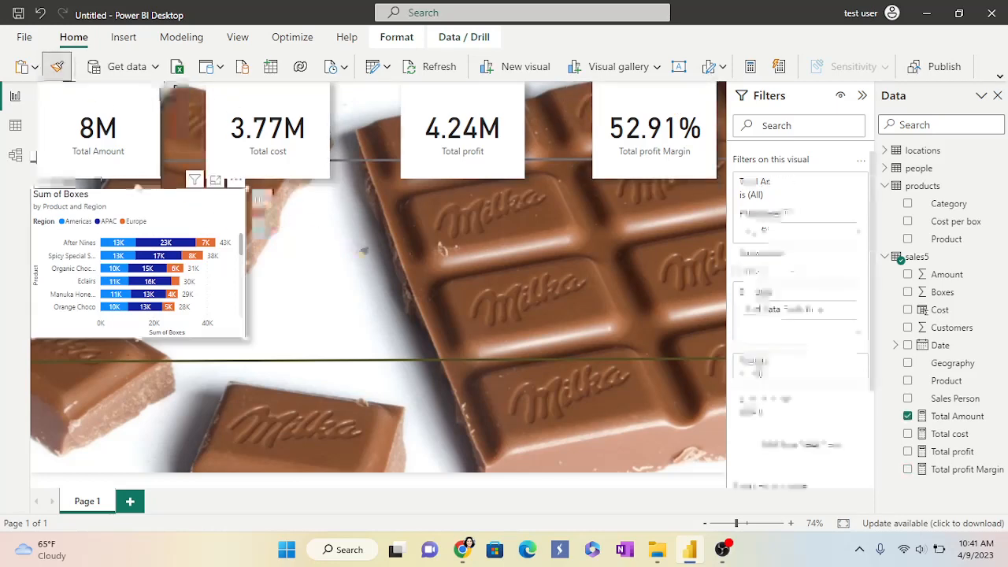
left_click(377, 273)
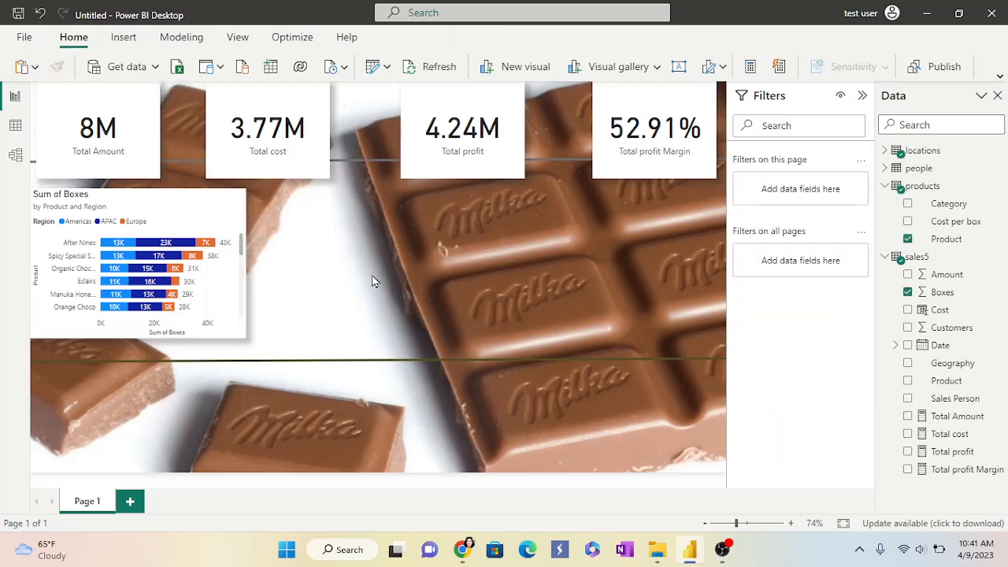
Step: Shrink the Sum of Boxes chart and place a new clustered column chart beside it, below the Total cost card
left_click(232, 270)
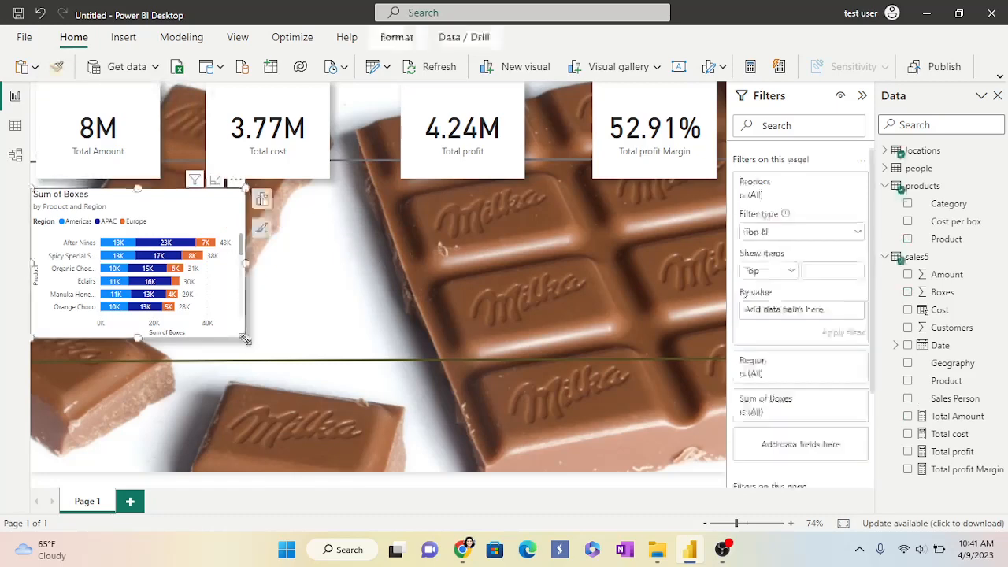
left_click_drag(245, 339, 190, 325)
left_click(618, 66)
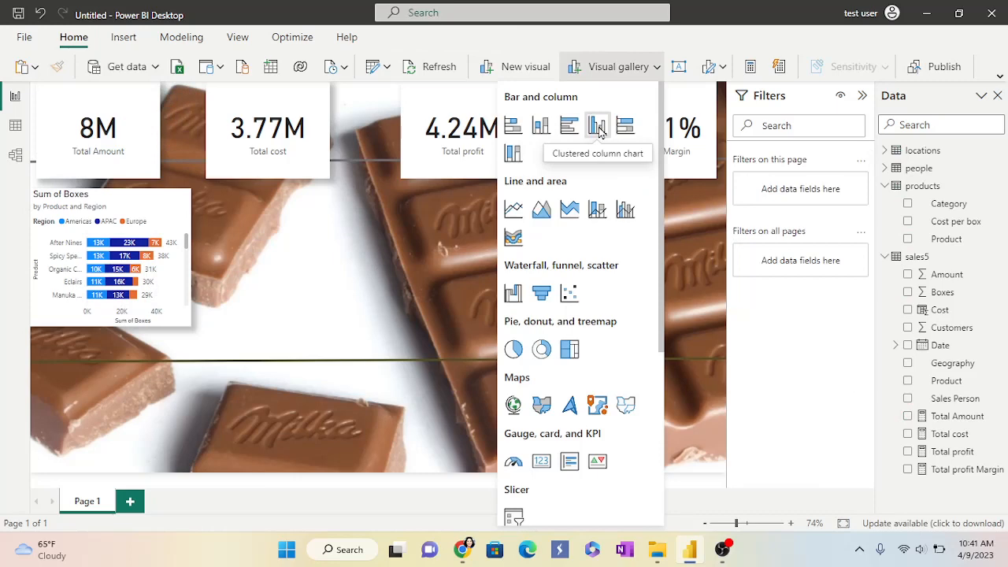
left_click(599, 132)
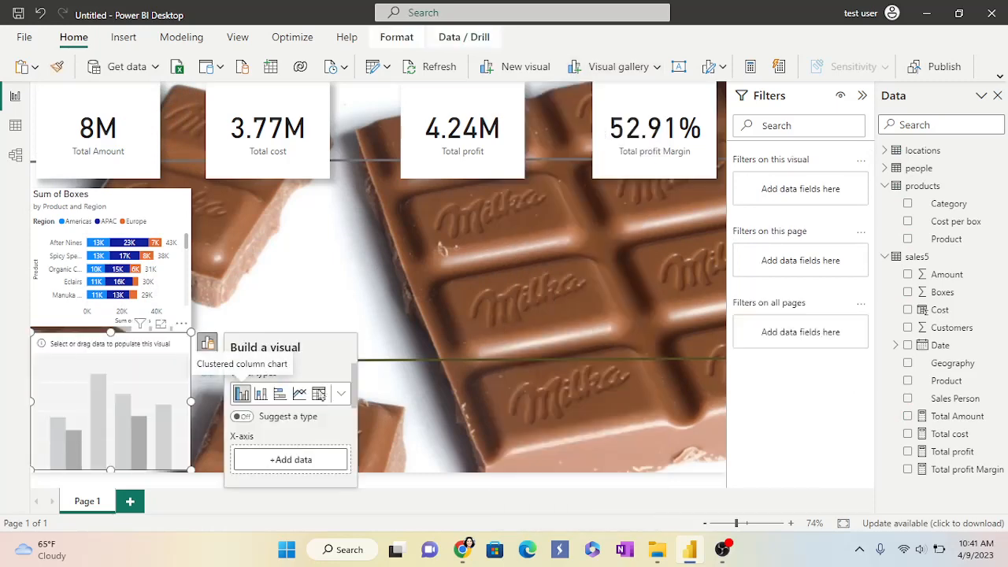
left_click_drag(123, 359, 318, 231)
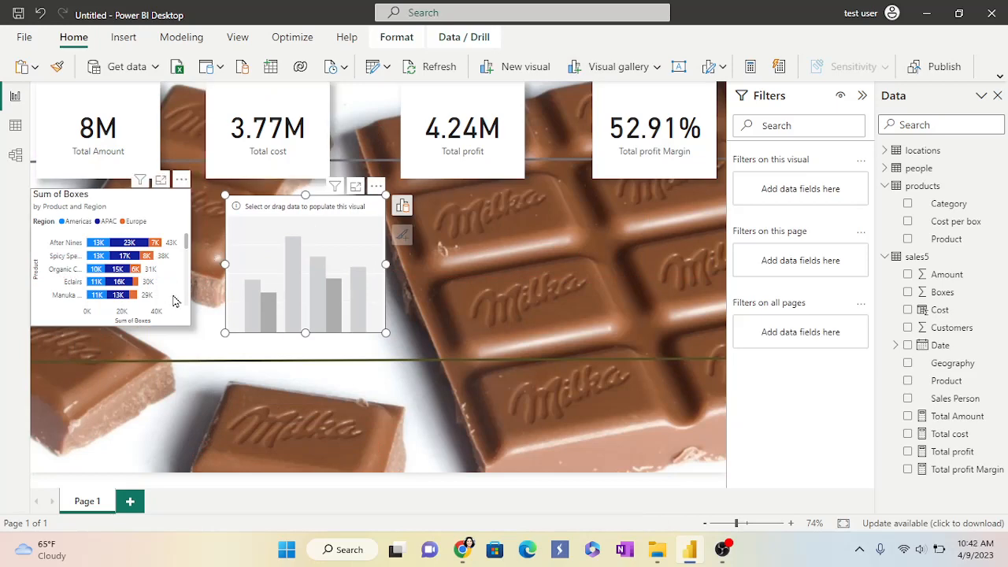
left_click(185, 322)
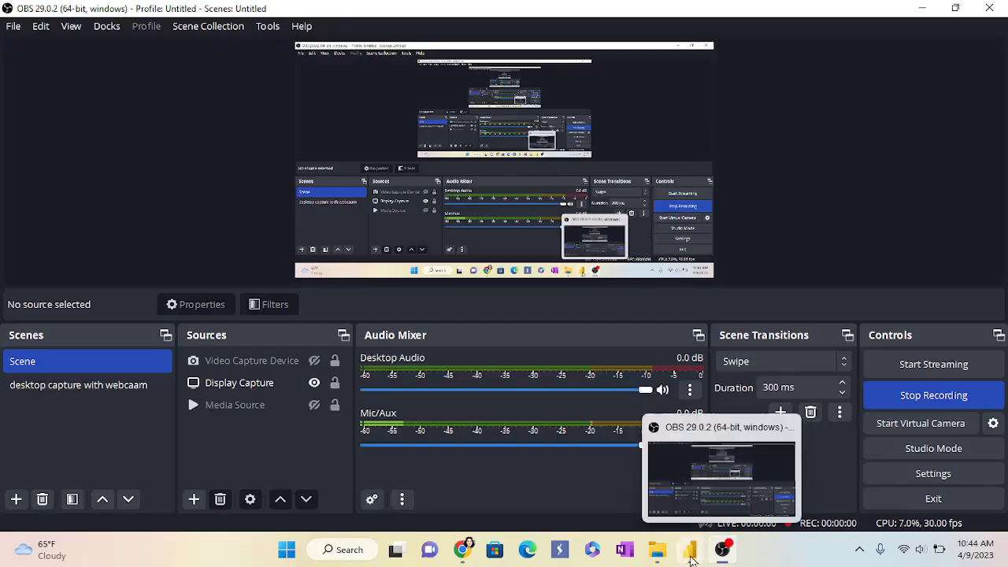
Step: Switch back to Power BI Desktop and assign Geo from the locations table to the column chart's X-axis
left_click(691, 549)
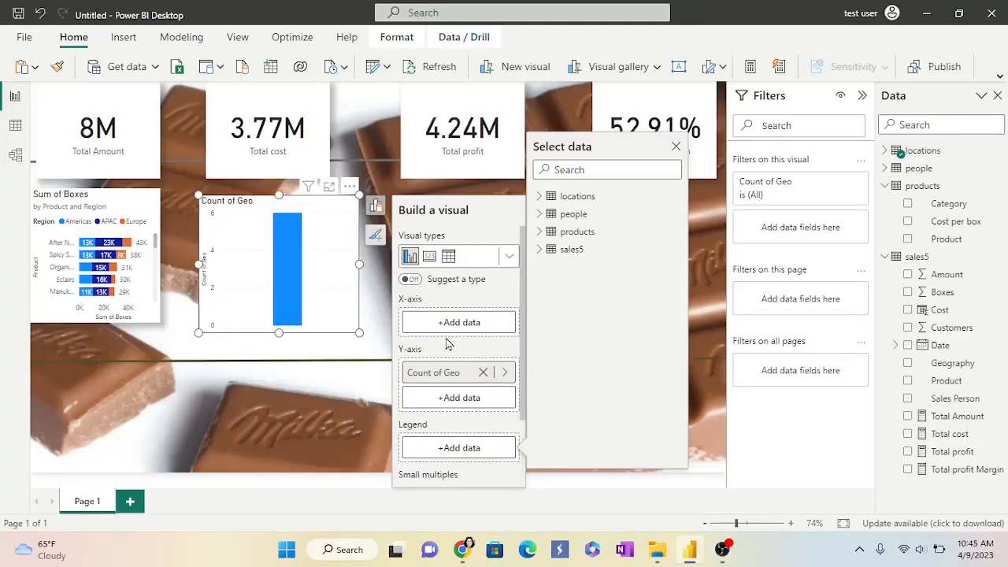
left_click(457, 325)
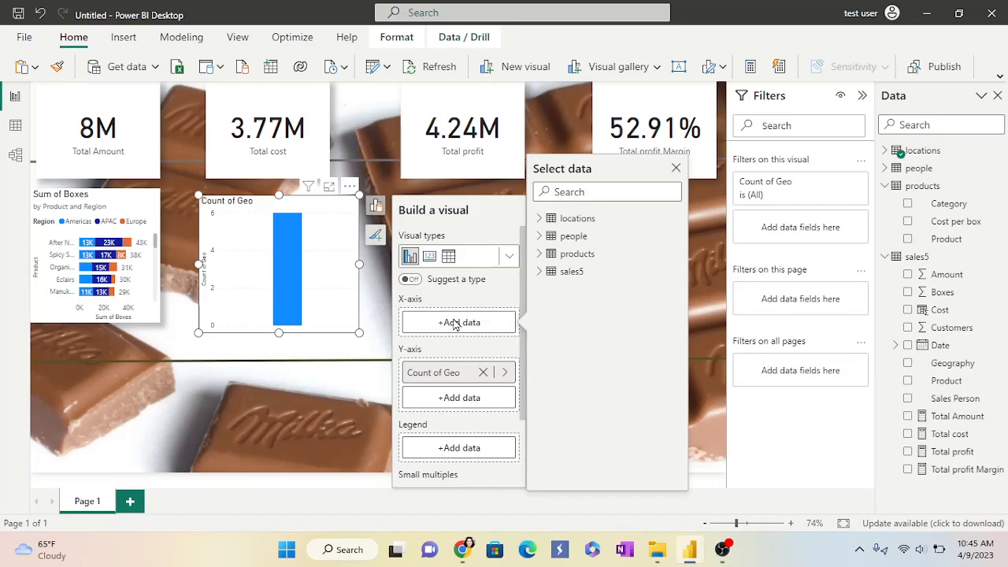
left_click(551, 218)
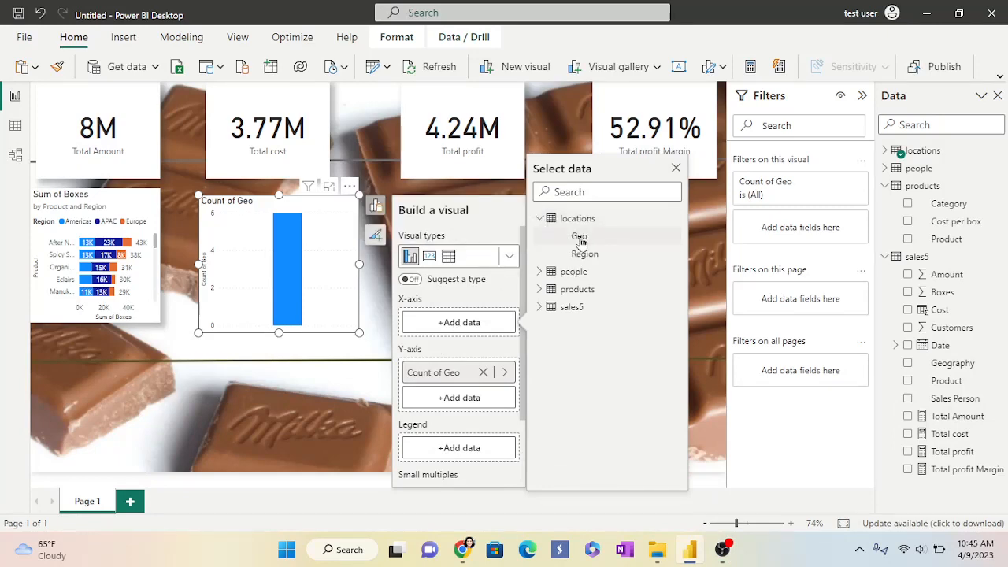
left_click(580, 238)
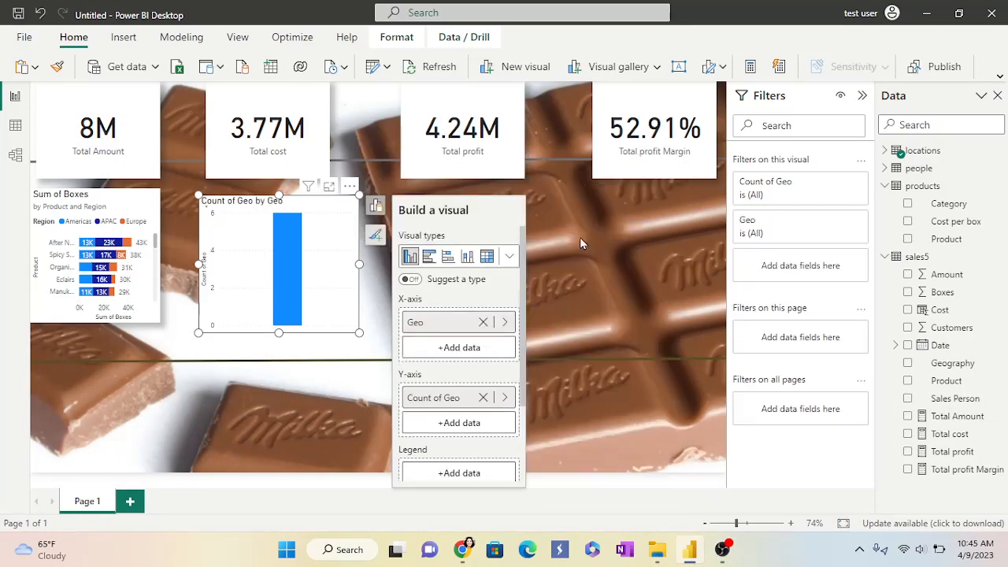
Step: Replace Count of Geo on the column chart's Y-axis with the Total cost measure from sales5
left_click(482, 398)
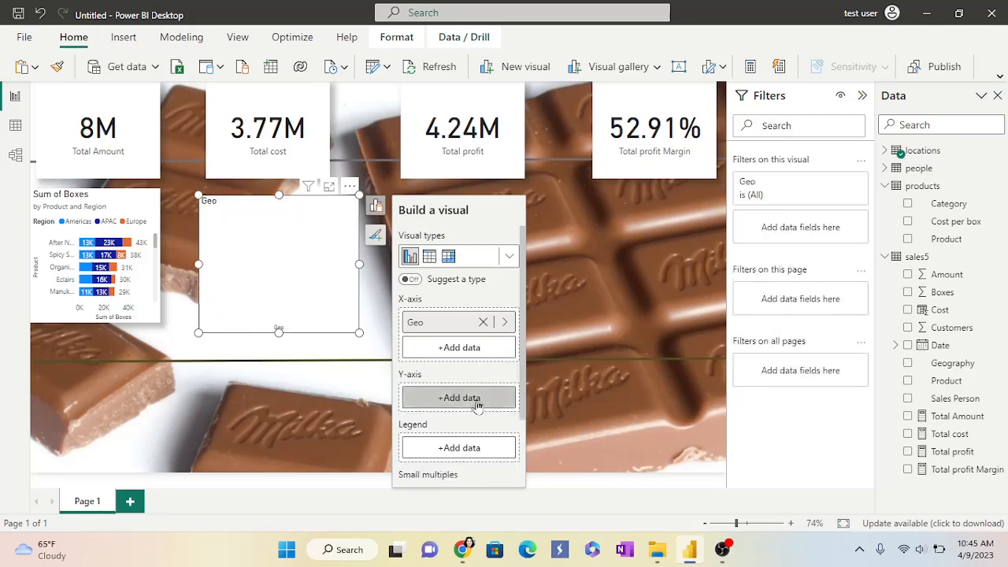
left_click(476, 402)
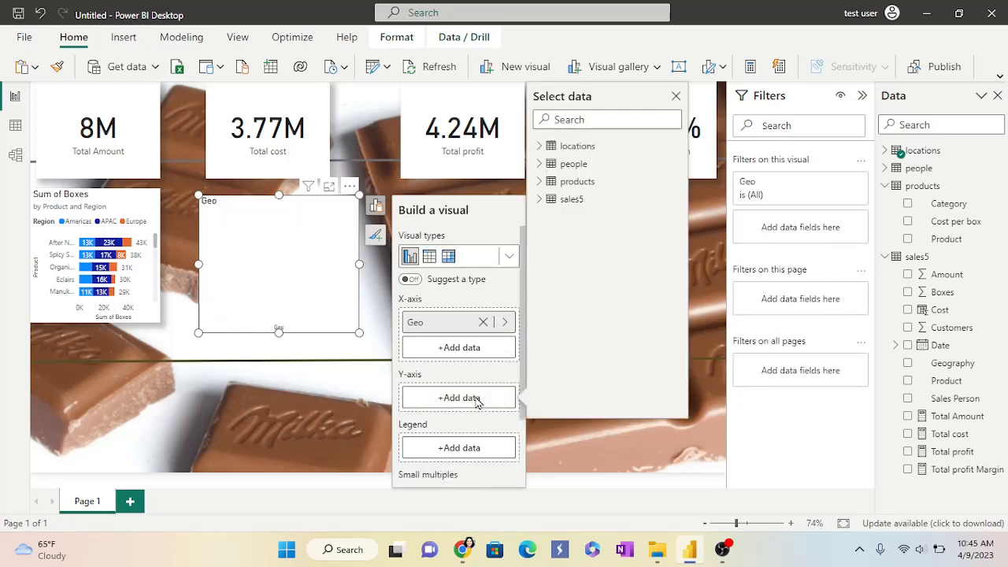
left_click(540, 199)
scroll(611, 306, "down", 1)
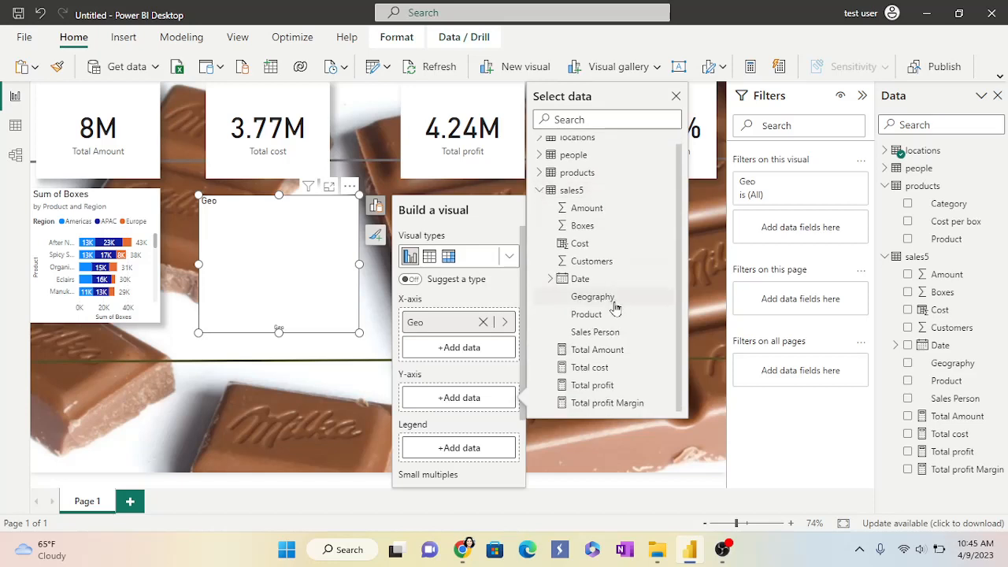
left_click(603, 369)
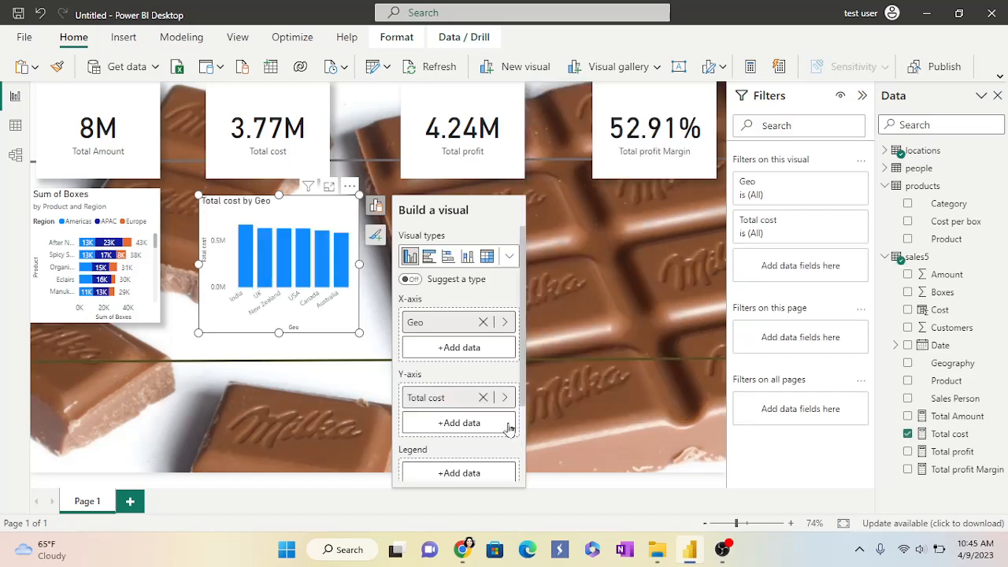
Step: Add the Total Amount measure from sales5 to the column chart's Y-axis alongside Total cost
left_click(486, 431)
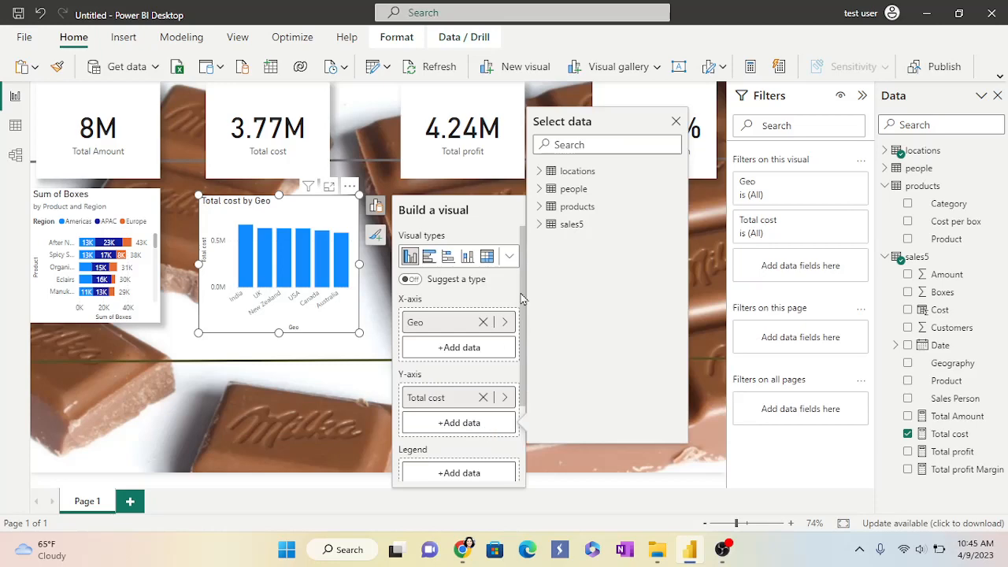
left_click(539, 224)
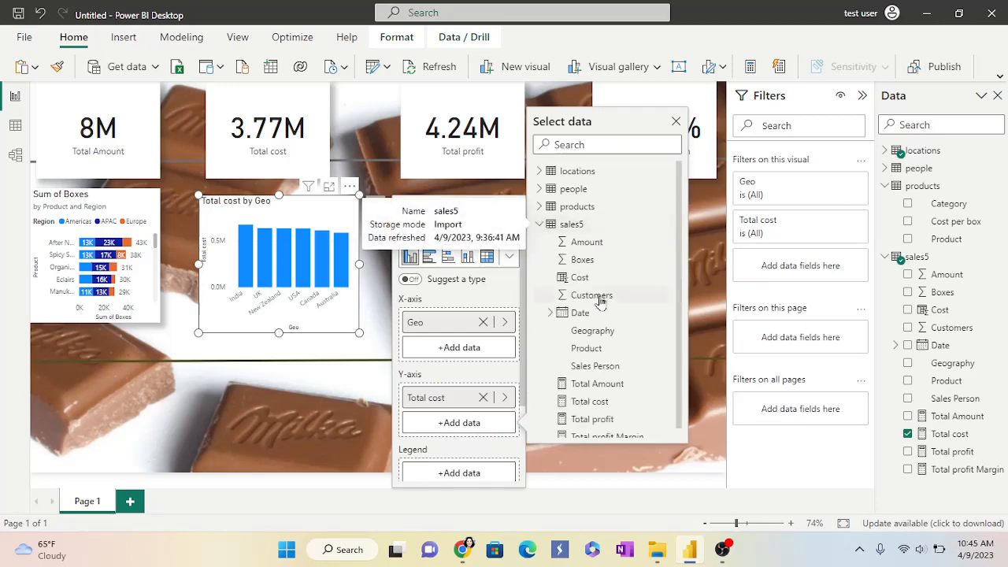
left_click(605, 386)
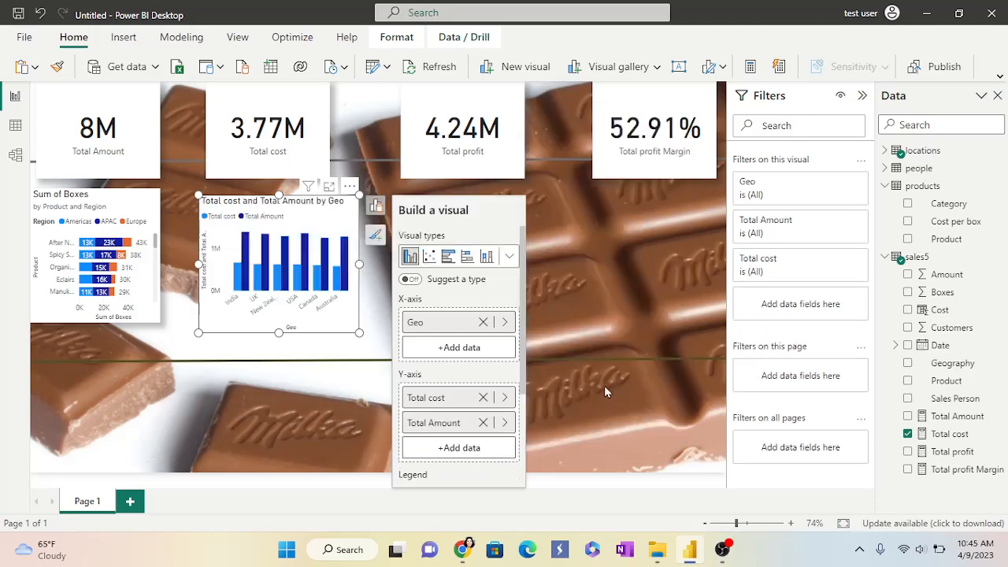
scroll(445, 341, "down", 1)
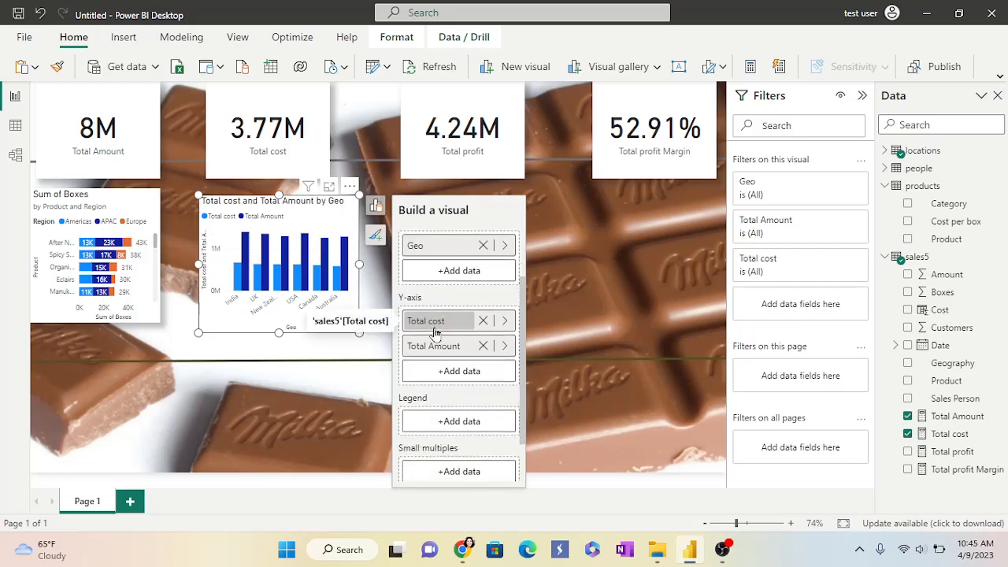
Step: Turn on data labels for the Total cost and Total Amount by Geo column chart and open its full formatting options
left_click(329, 187)
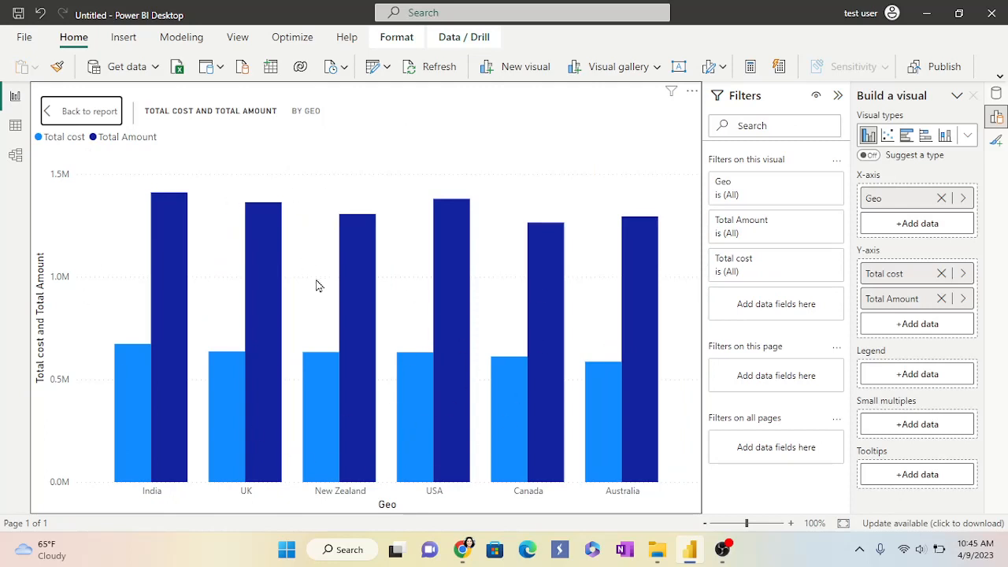
left_click(86, 116)
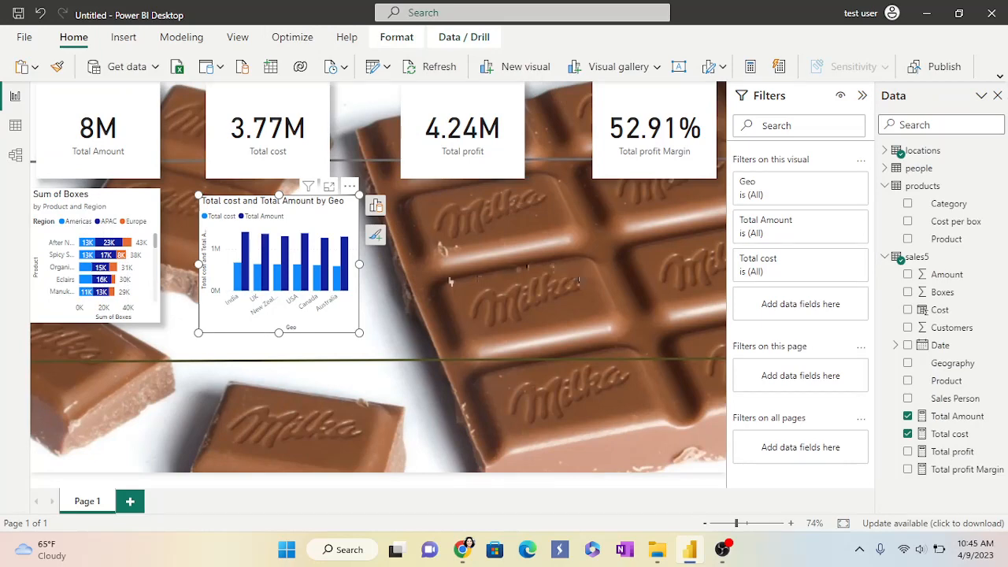
left_click(374, 236)
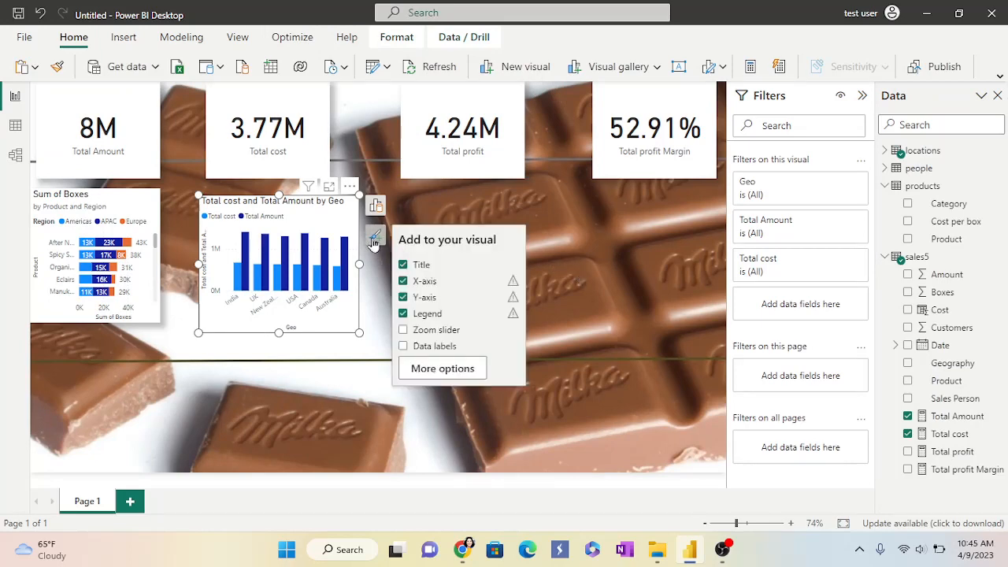
left_click(404, 347)
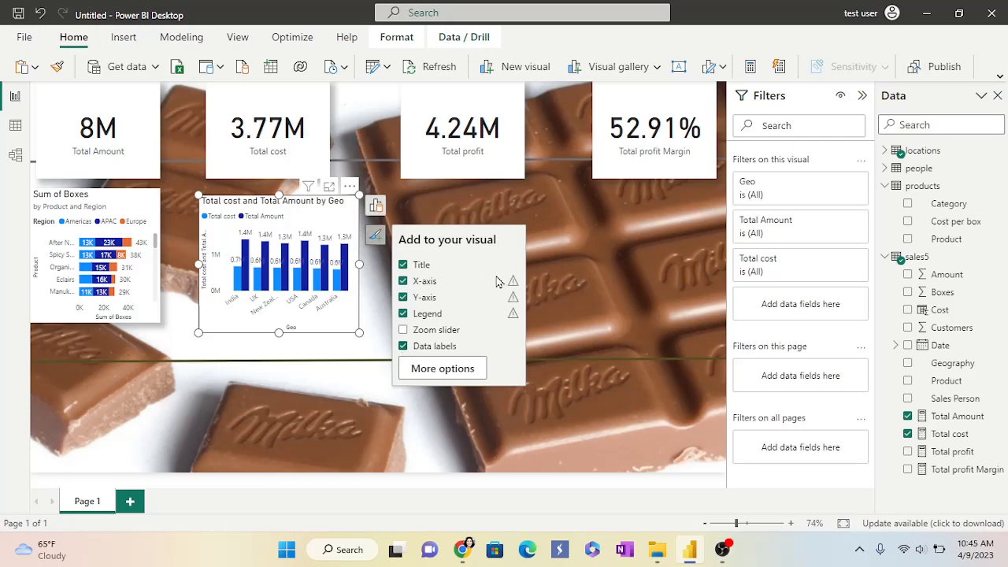
left_click(456, 370)
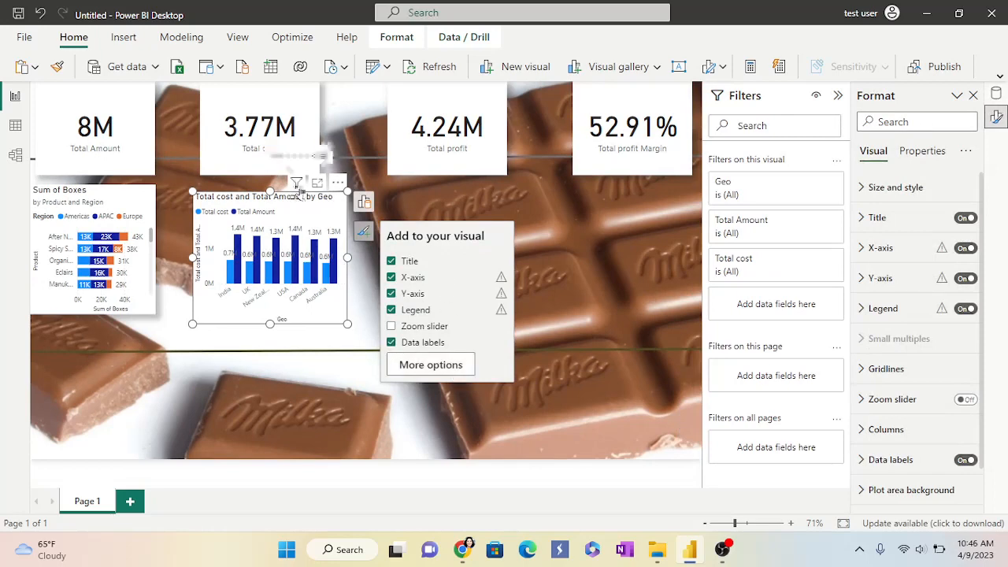
Step: Examine the column chart with its data labels in focus mode, return to the report page and review its element options
left_click(317, 183)
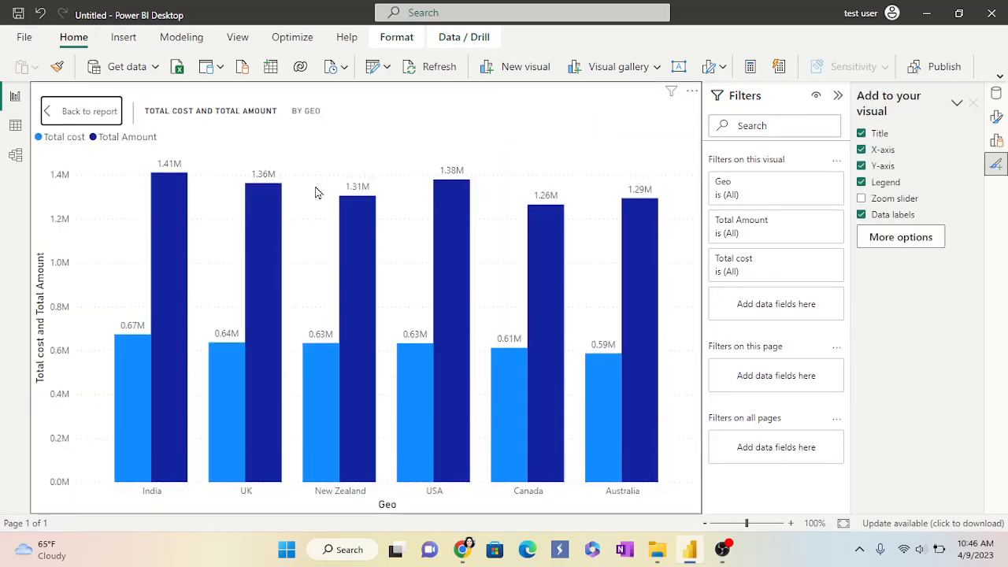
left_click(91, 115)
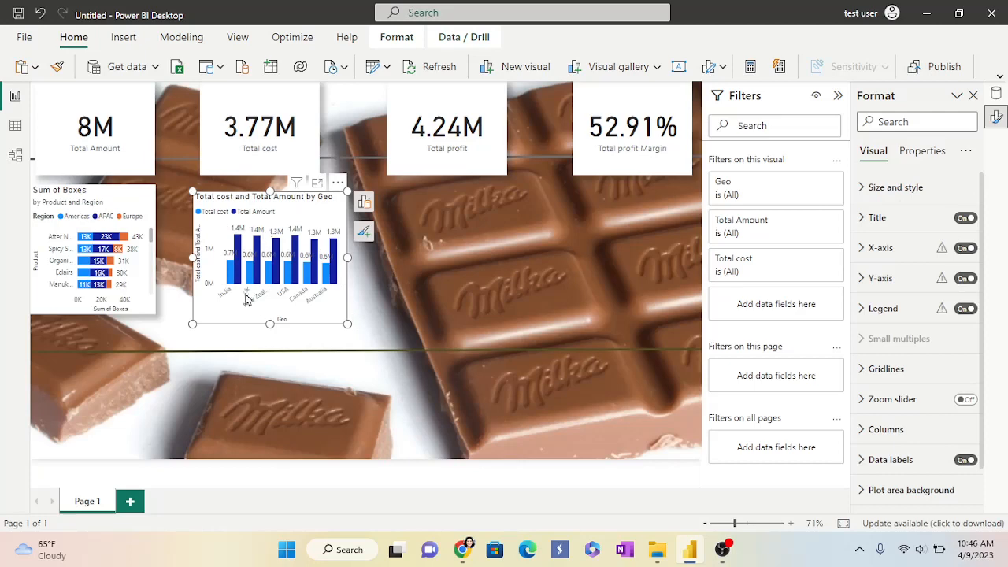
left_click(363, 231)
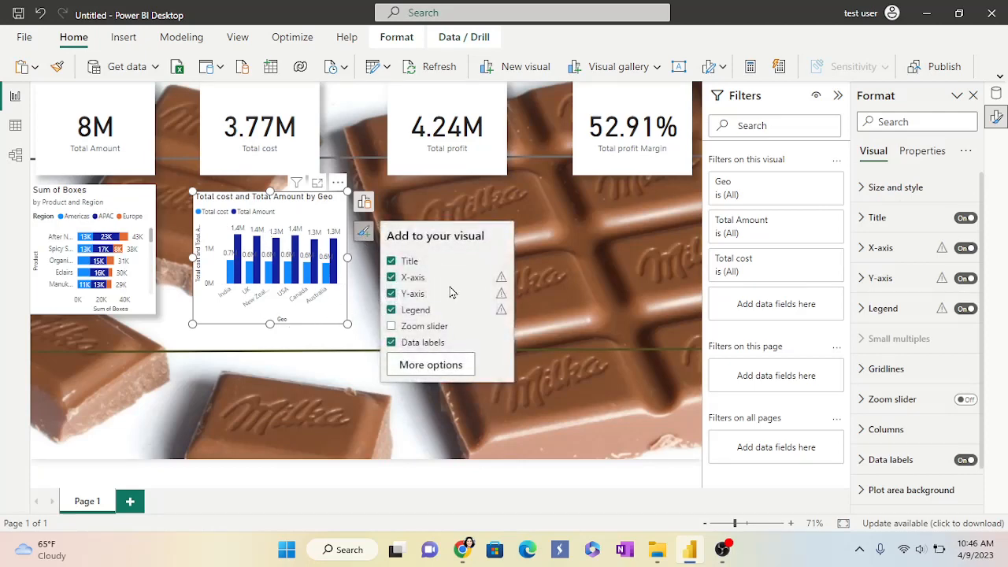
Step: Insert a donut chart, place it below the Total profit card and shrink it slightly to fit under the card
left_click(562, 256)
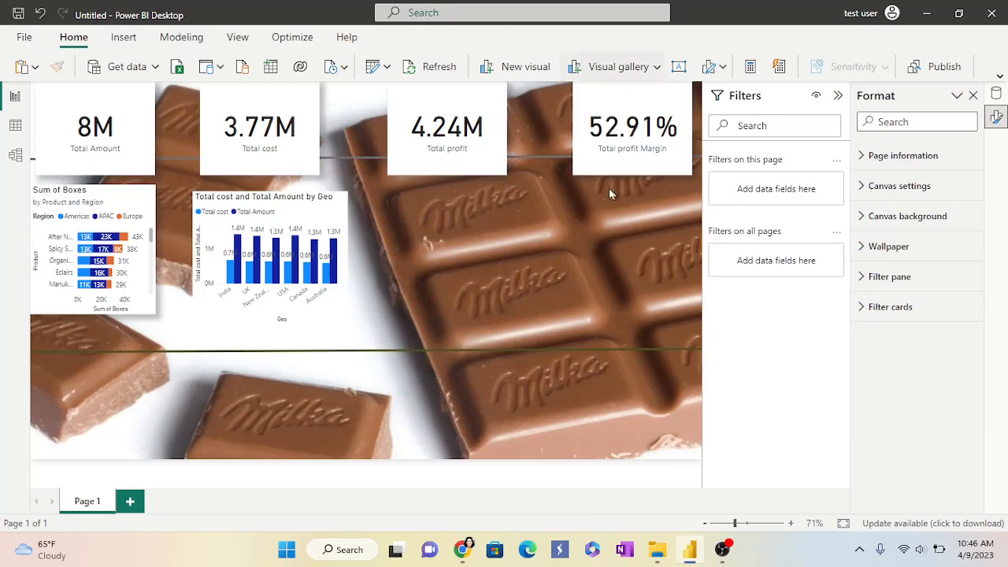
left_click(659, 68)
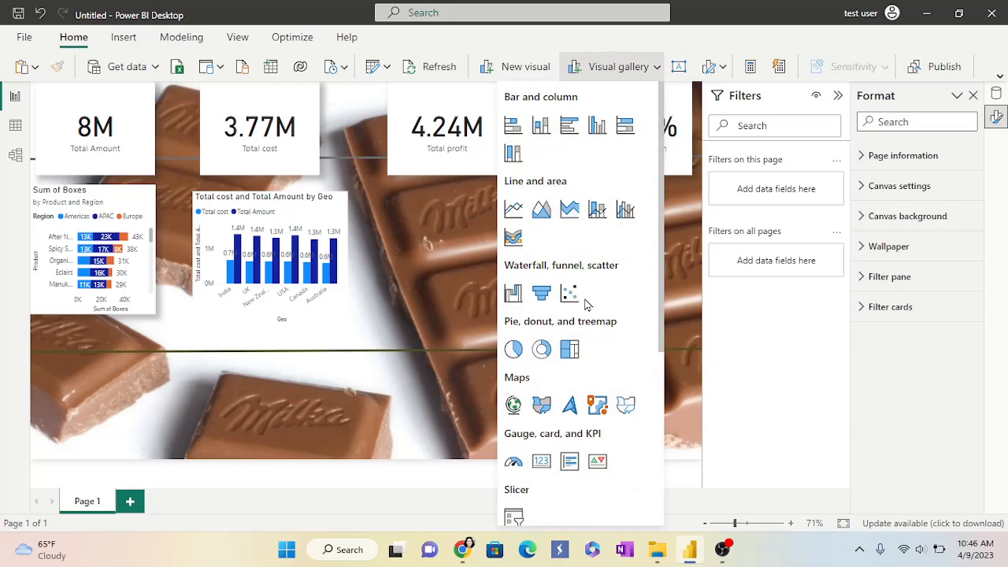
left_click(541, 349)
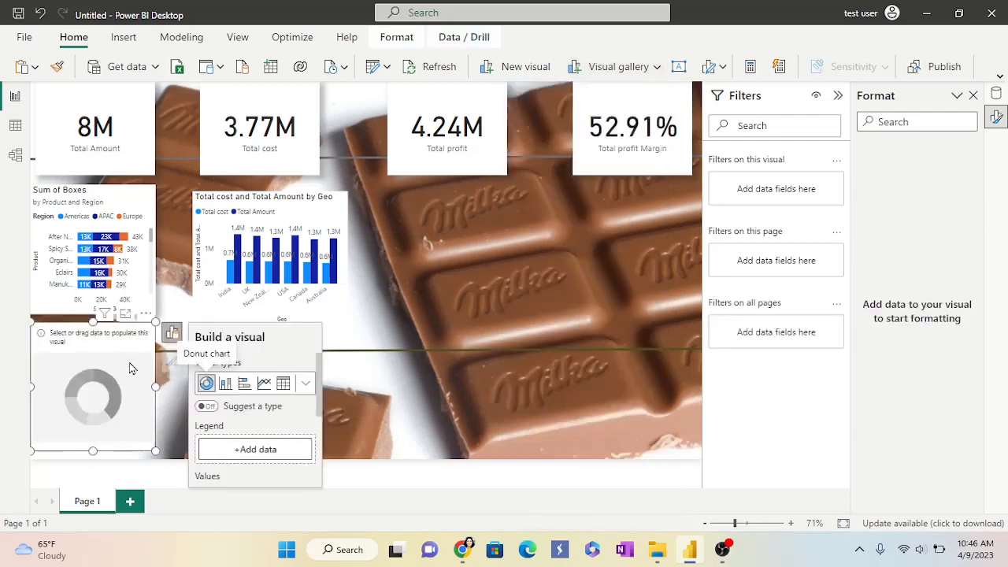
left_click_drag(132, 368, 472, 230)
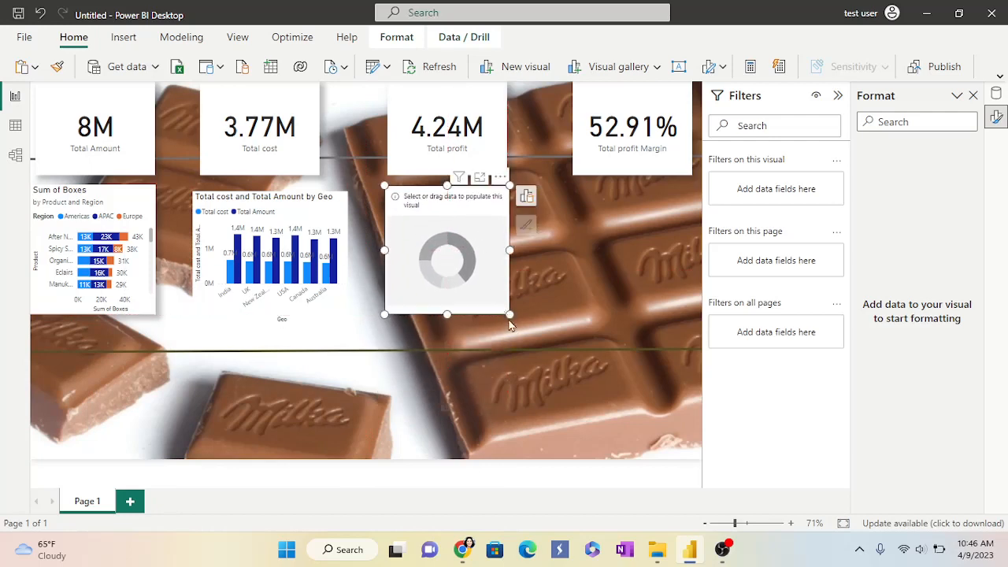
left_click_drag(507, 314, 501, 309)
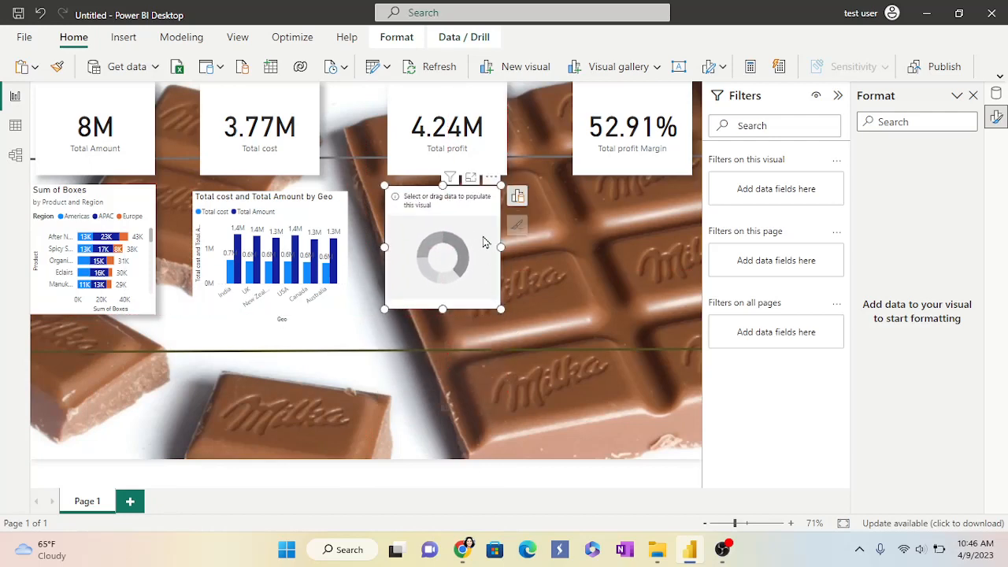
left_click_drag(483, 242, 486, 249)
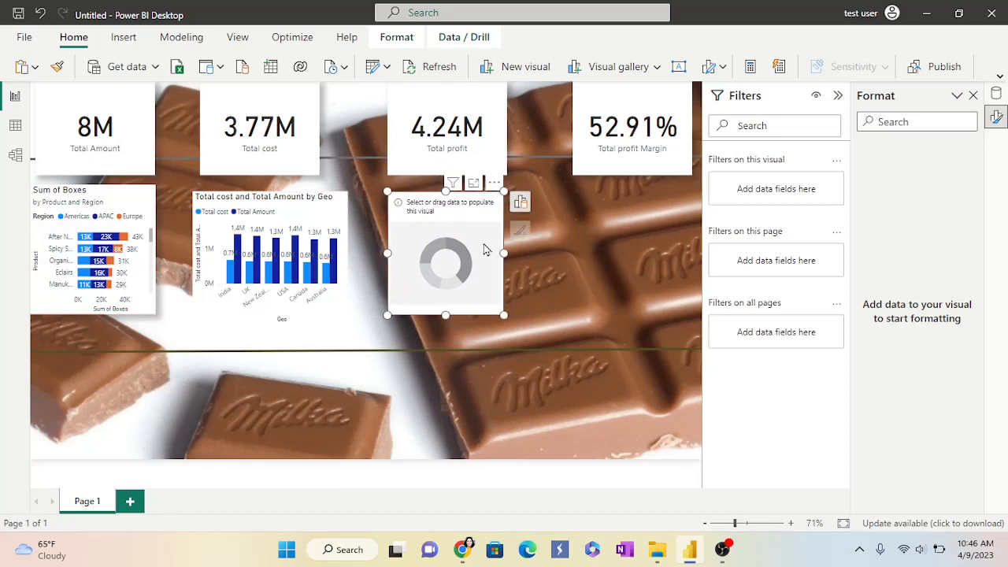
Step: Assign Team from the people table to the donut chart's Legend
left_click(520, 202)
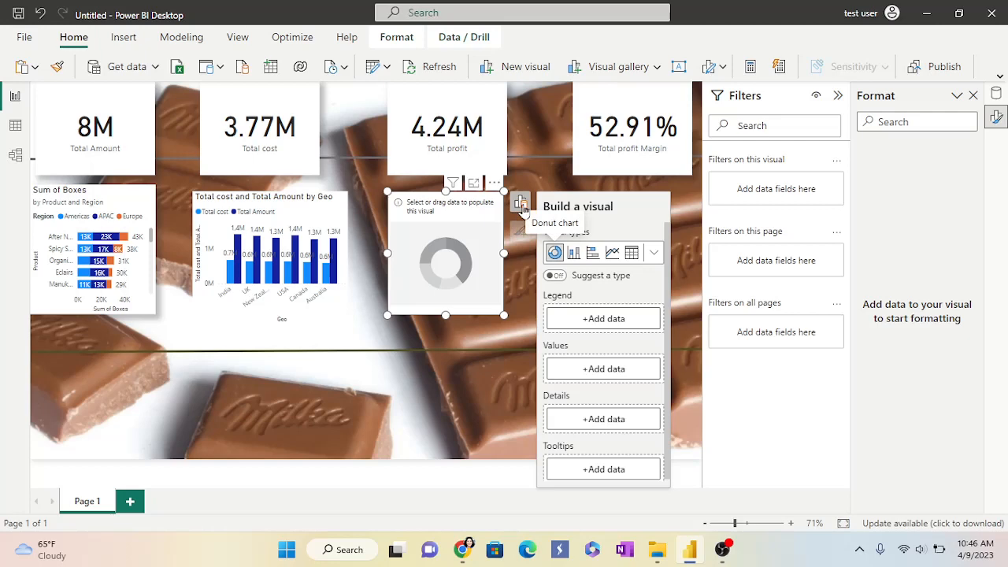
left_click(601, 323)
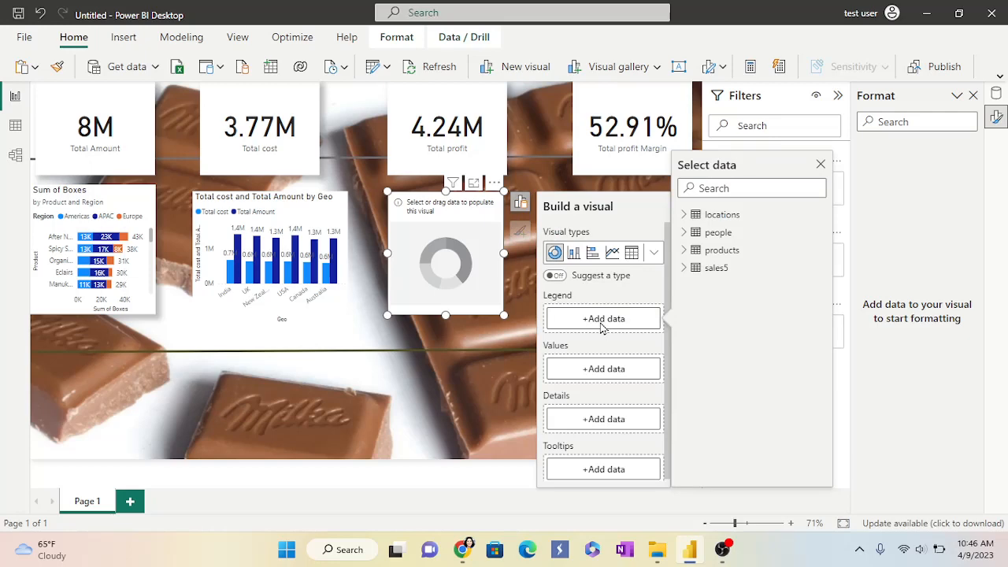
left_click(685, 234)
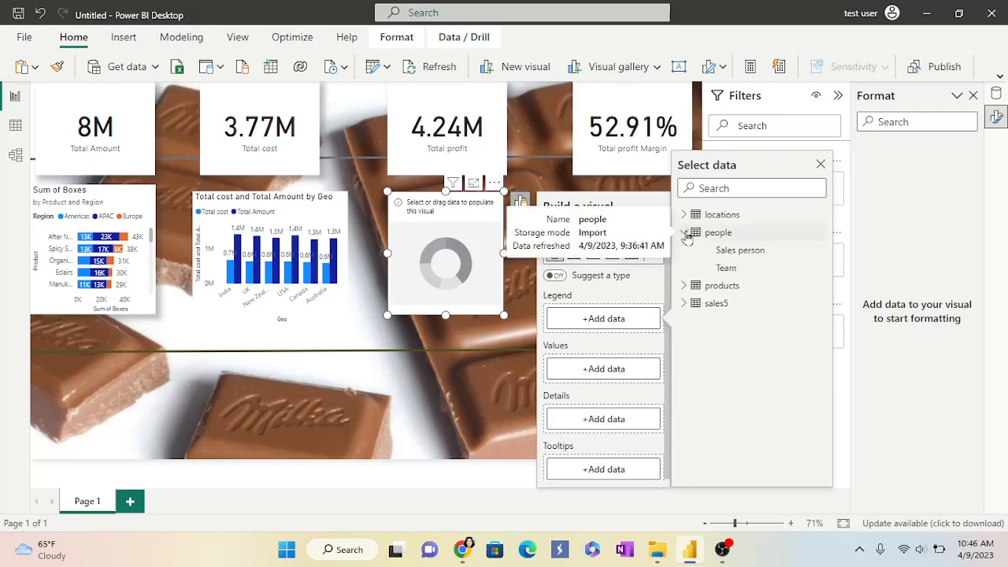
left_click(725, 268)
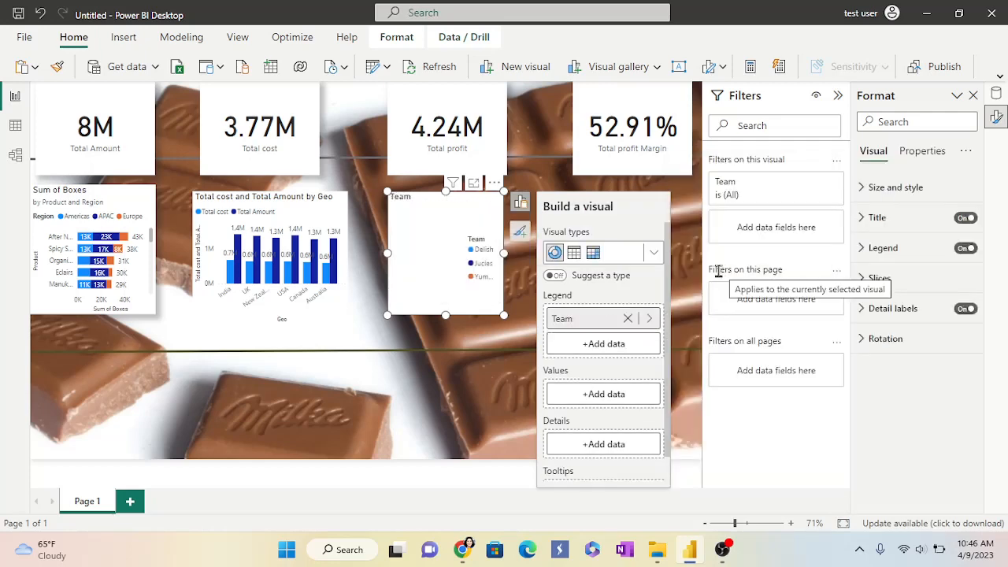
Step: Add Boxes from sales5 as the donut chart's Values, check the chart in focus mode and shrink it slightly on the page
left_click(607, 400)
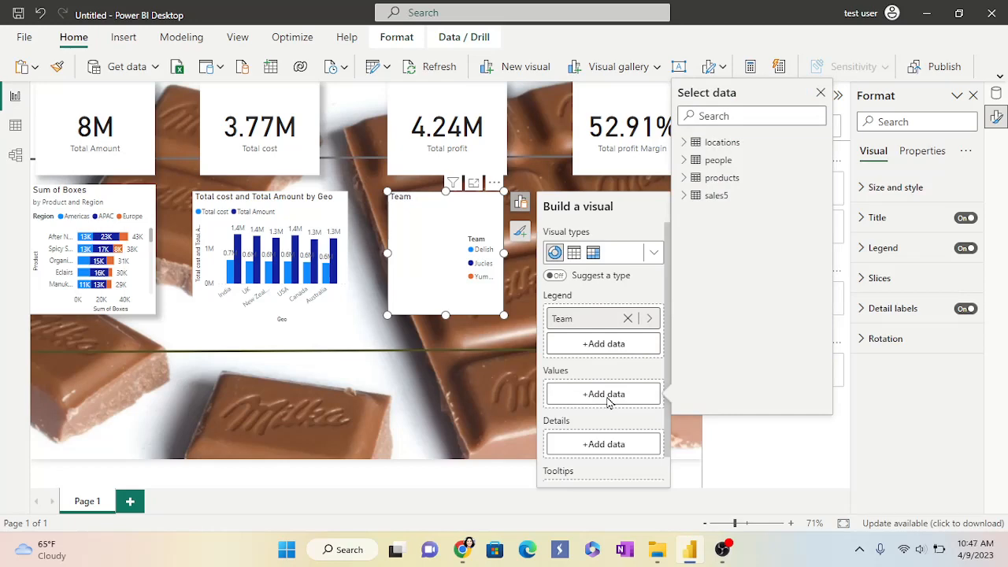
left_click(683, 197)
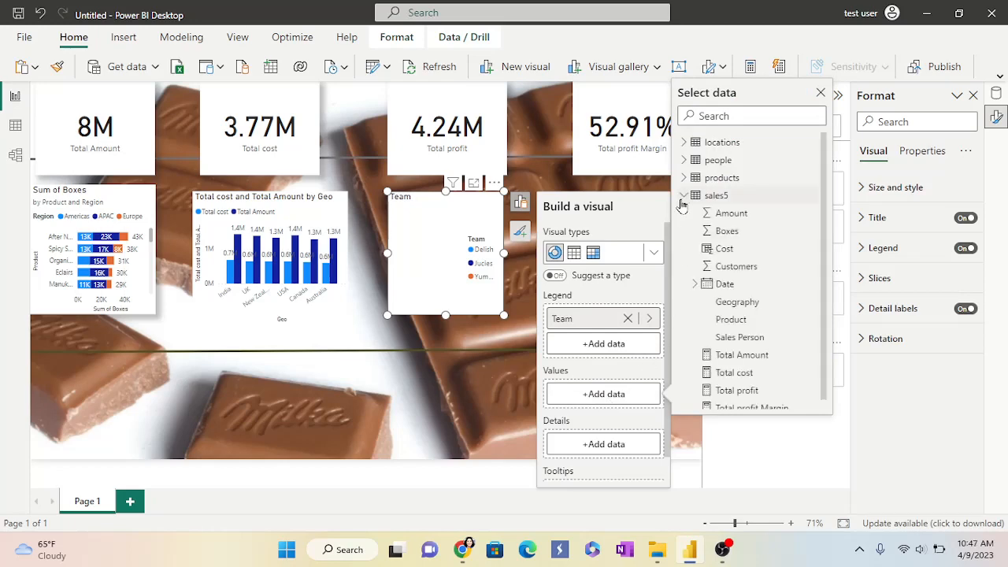
left_click(729, 232)
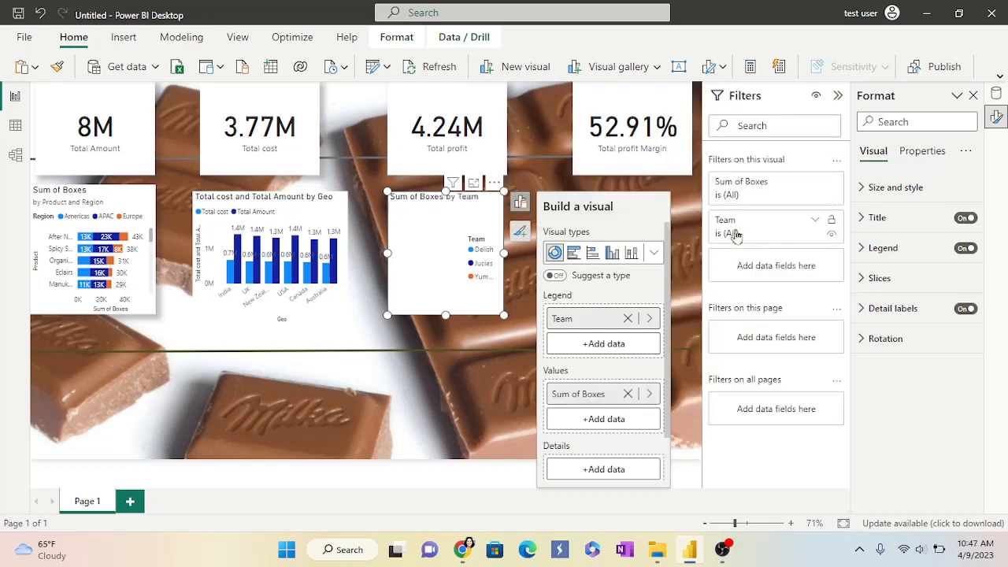
left_click(475, 183)
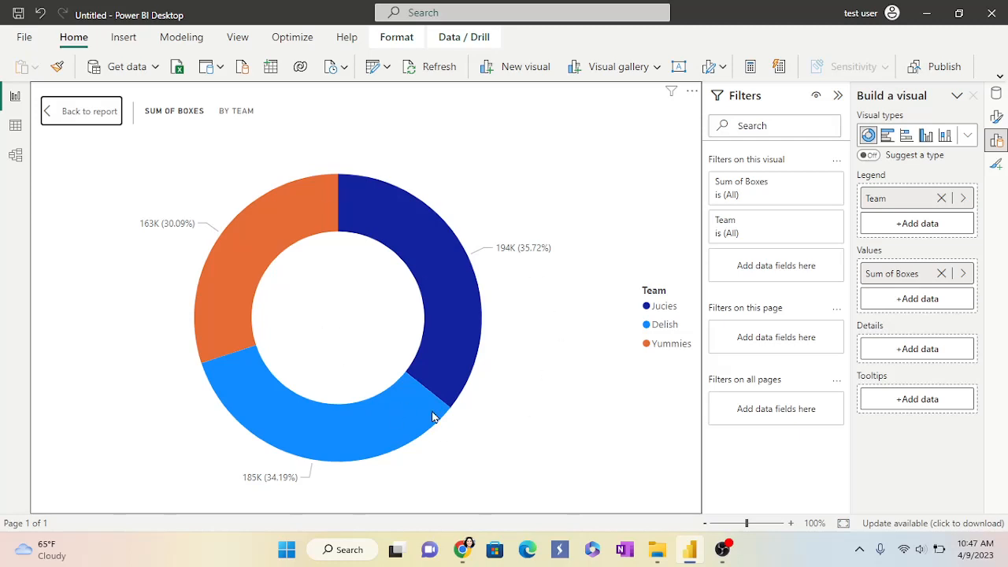
left_click(82, 114)
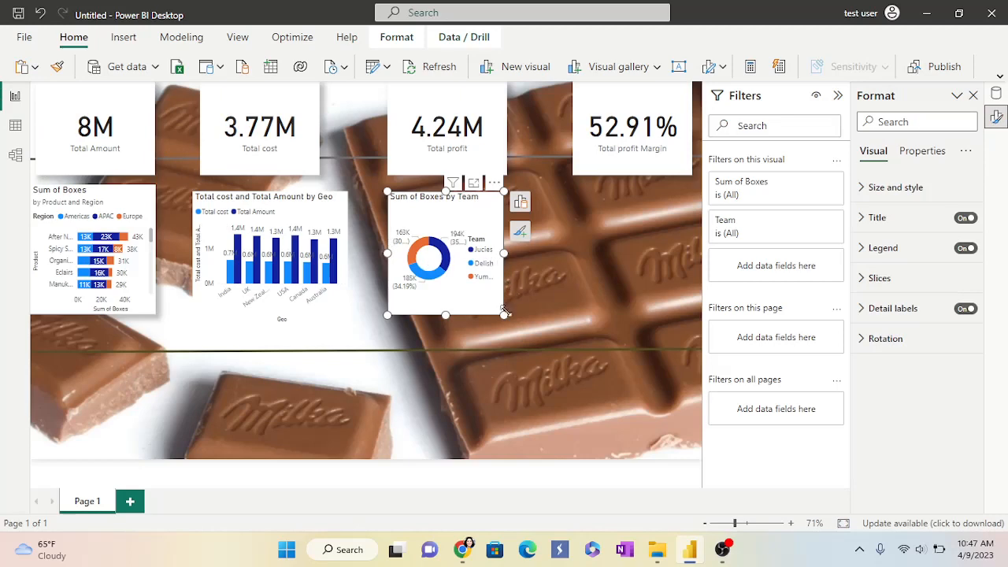
left_click_drag(506, 312, 497, 301)
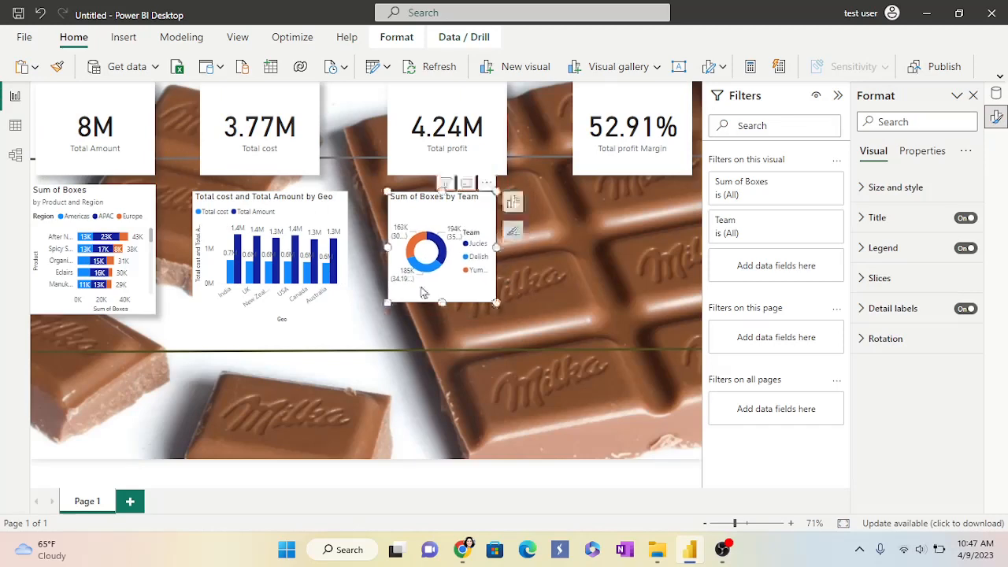
Step: Copy the Total cost card's formatting onto the Total cost and Total Amount by Geo column chart with Format Painter
left_click(294, 110)
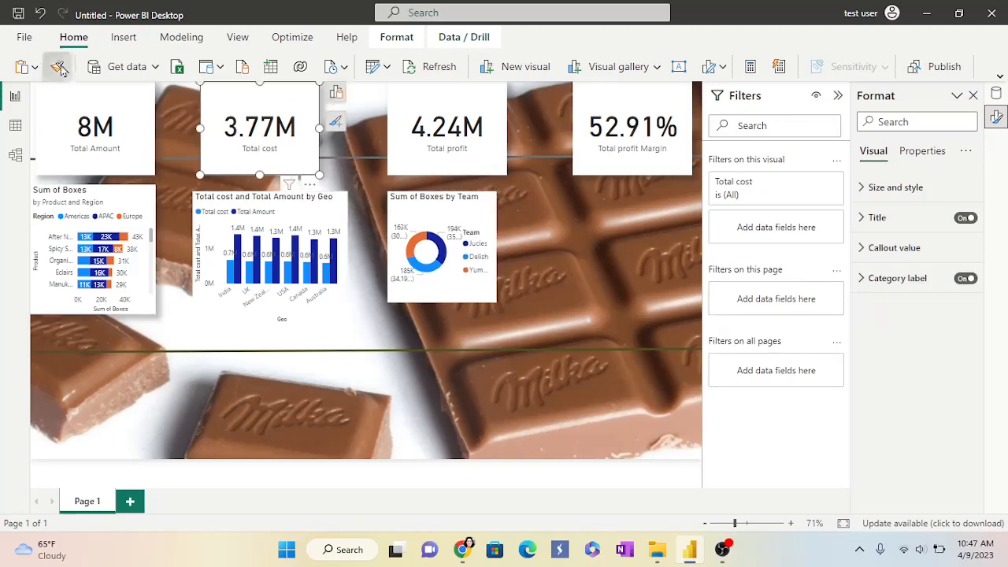
left_click(59, 68)
left_click(337, 218)
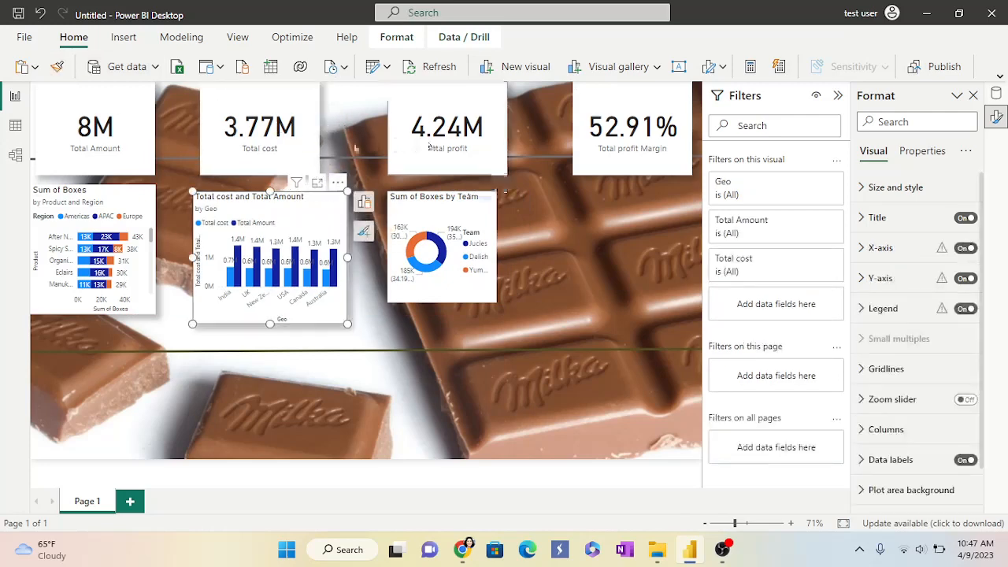
Step: Copy the Total cost card's formatting onto the Sum of Boxes by Team donut chart and enlarge the donut chart
left_click(287, 145)
left_click(56, 67)
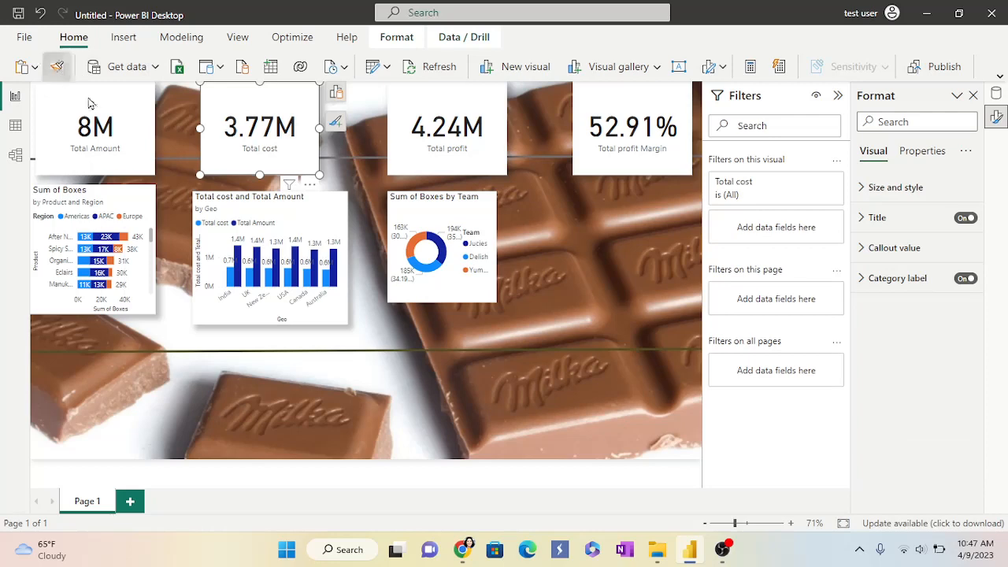
left_click(464, 213)
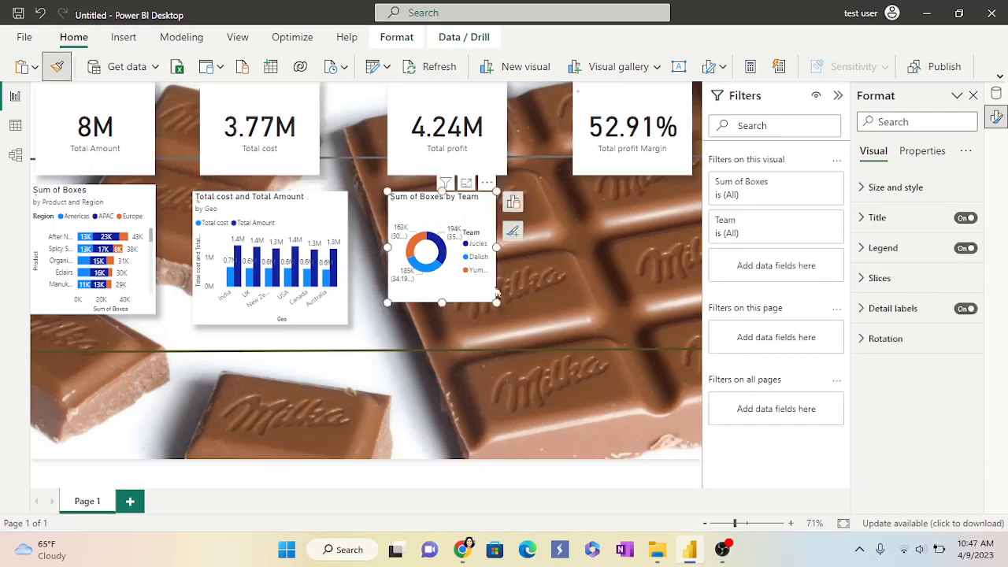
left_click_drag(495, 302, 511, 334)
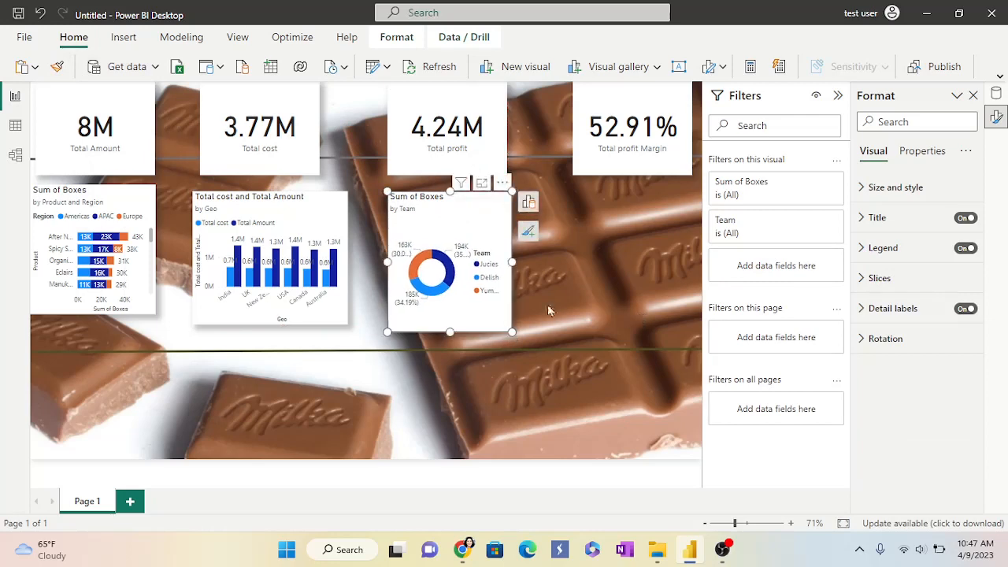
Step: Insert a new line chart on the report page
left_click(605, 271)
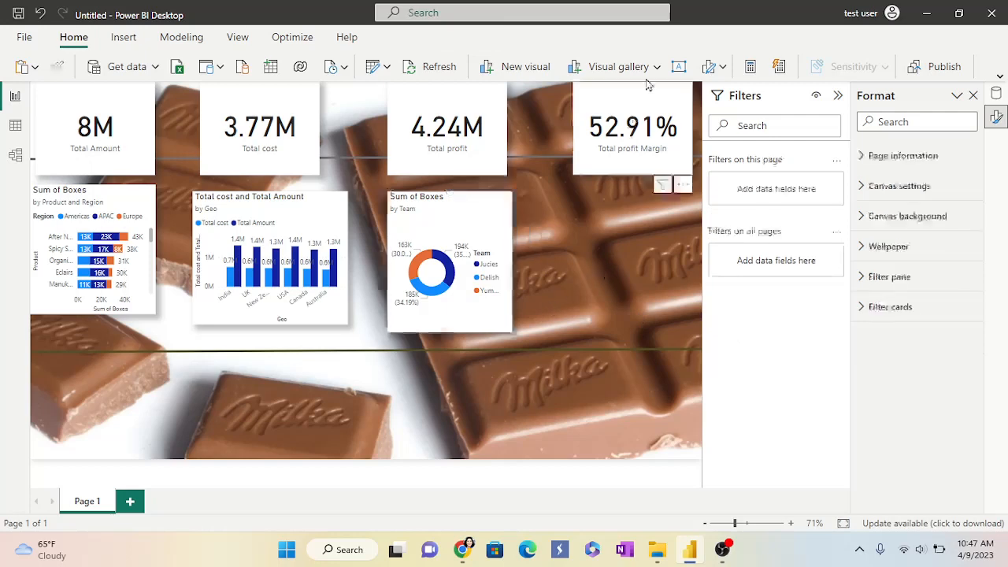
left_click(657, 69)
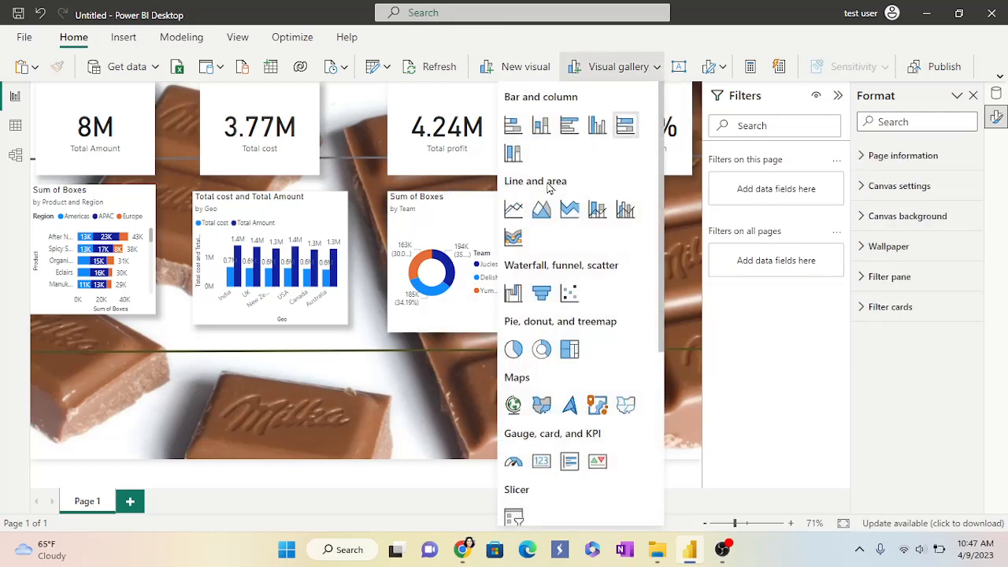
left_click(514, 216)
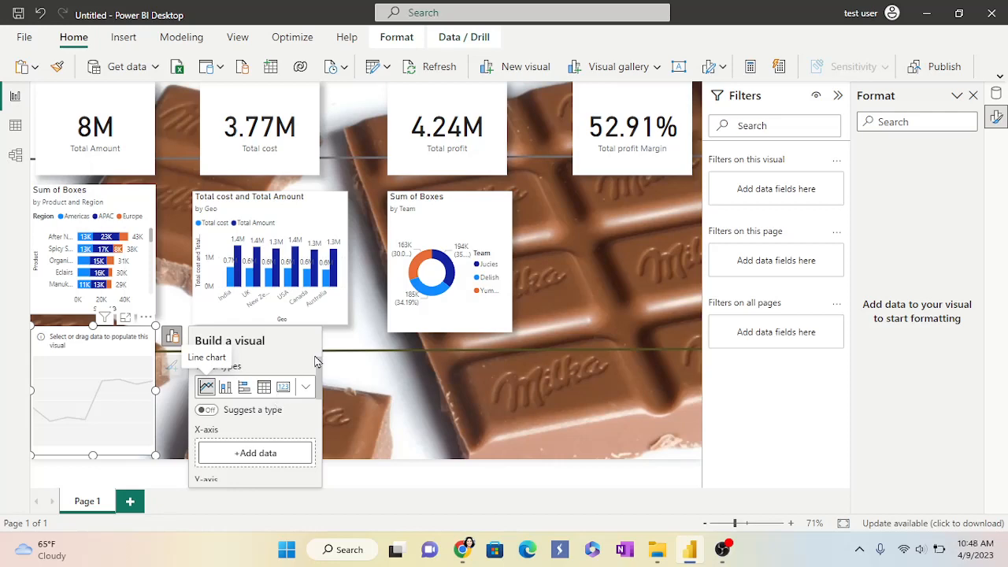
Step: Add the Date field from the sales5 table to the line chart's X-axis
left_click(268, 455)
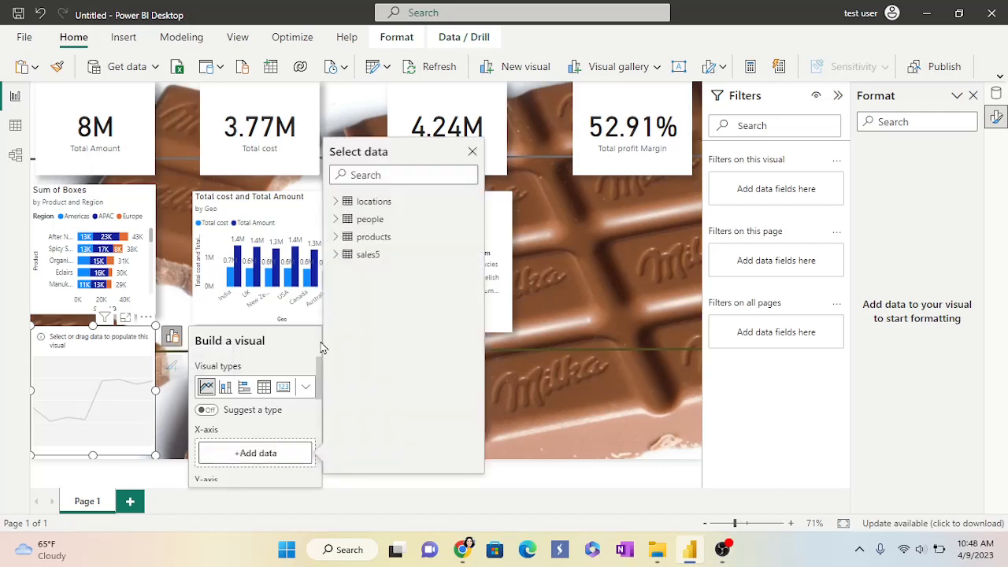
left_click(336, 203)
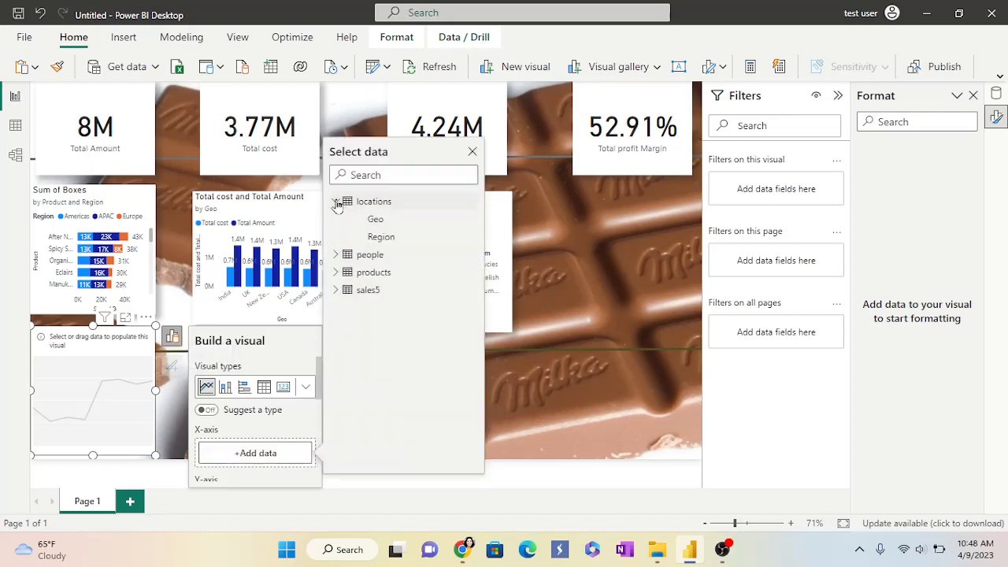
left_click(337, 255)
left_click(335, 310)
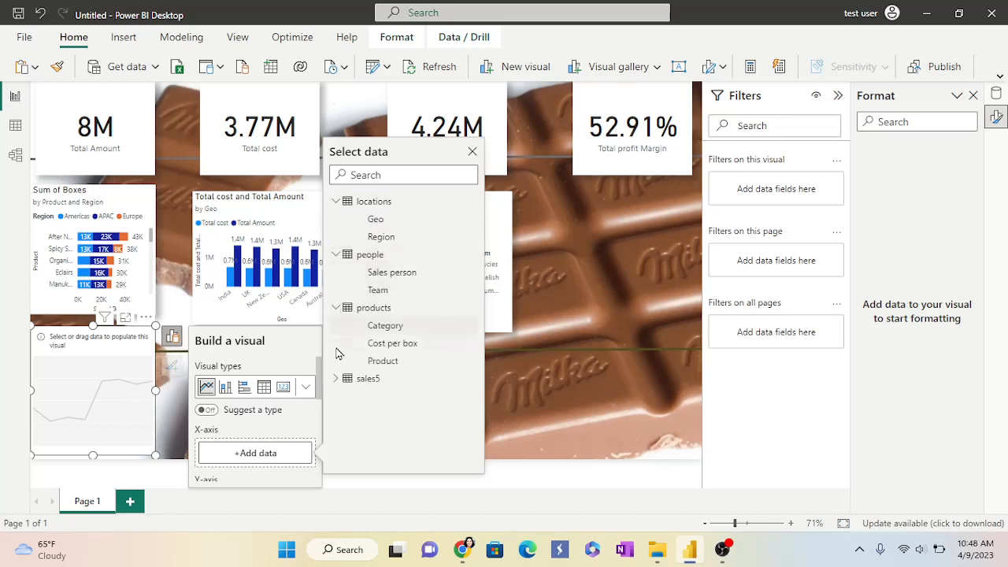
left_click(336, 378)
scroll(394, 312, "down", 3)
scroll(393, 312, "down", 1)
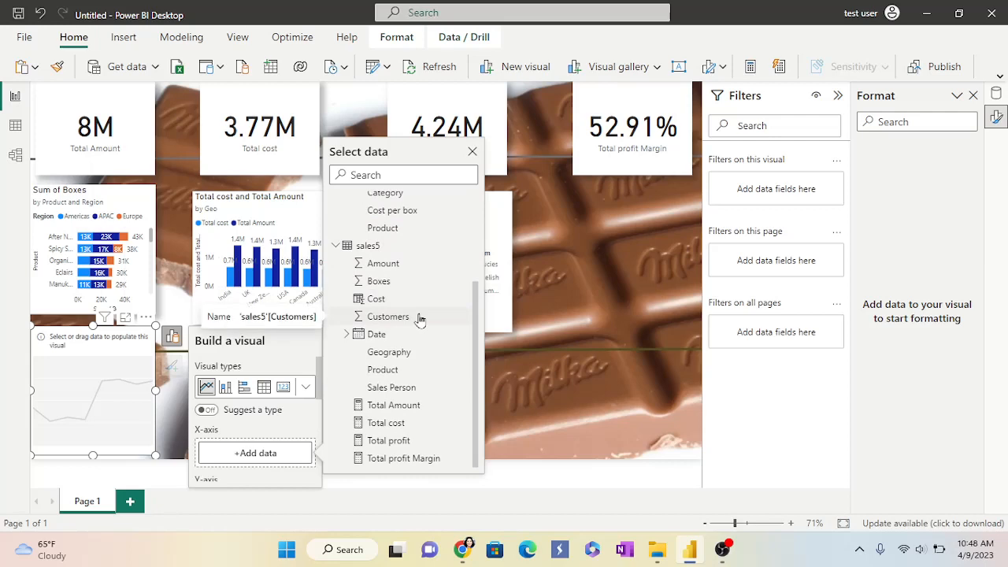
left_click(359, 334)
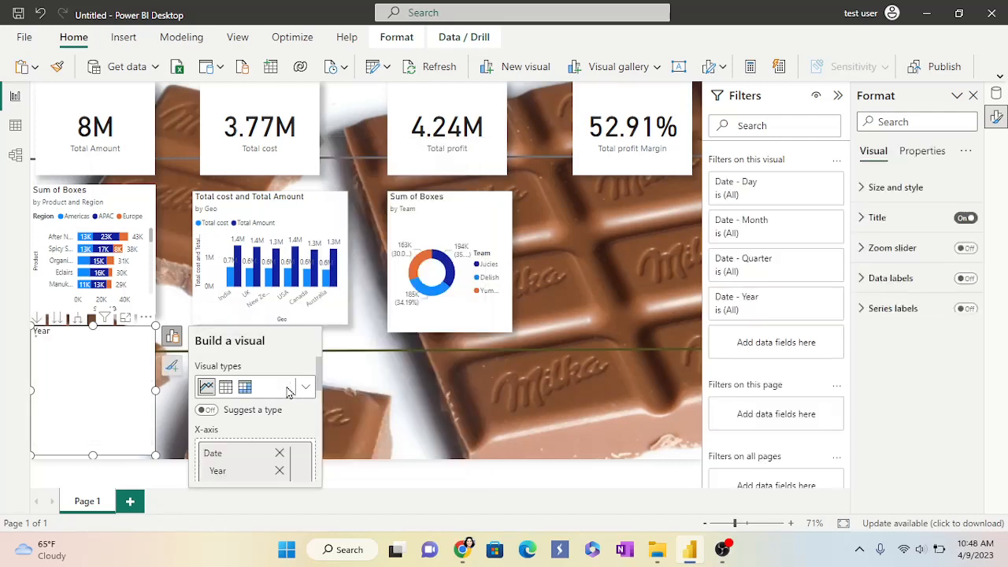
Step: Remove Quarter, Year and Day from the line chart's X-axis date hierarchy, keeping only Month
scroll(292, 386, "down", 2)
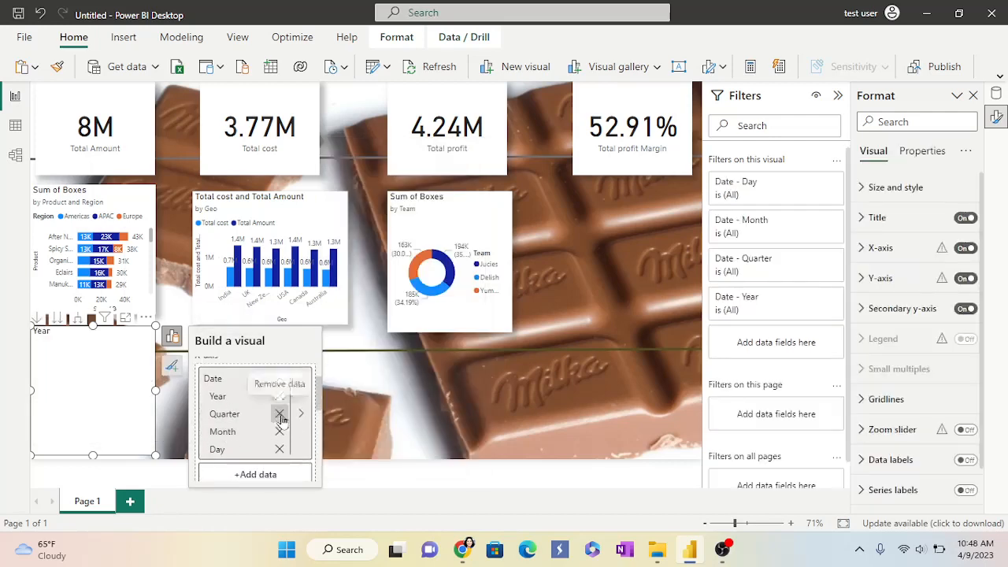
left_click(280, 414)
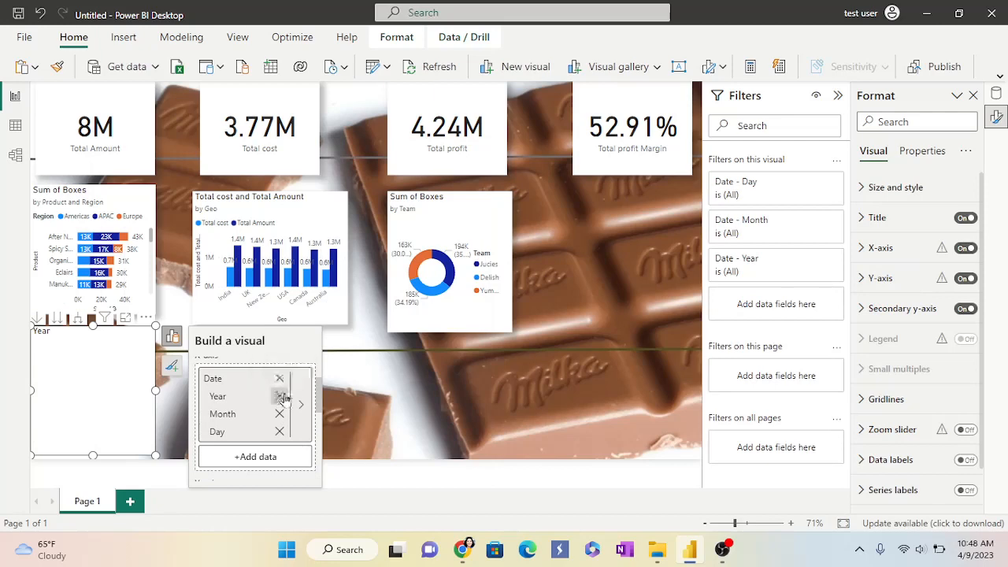
left_click(281, 397)
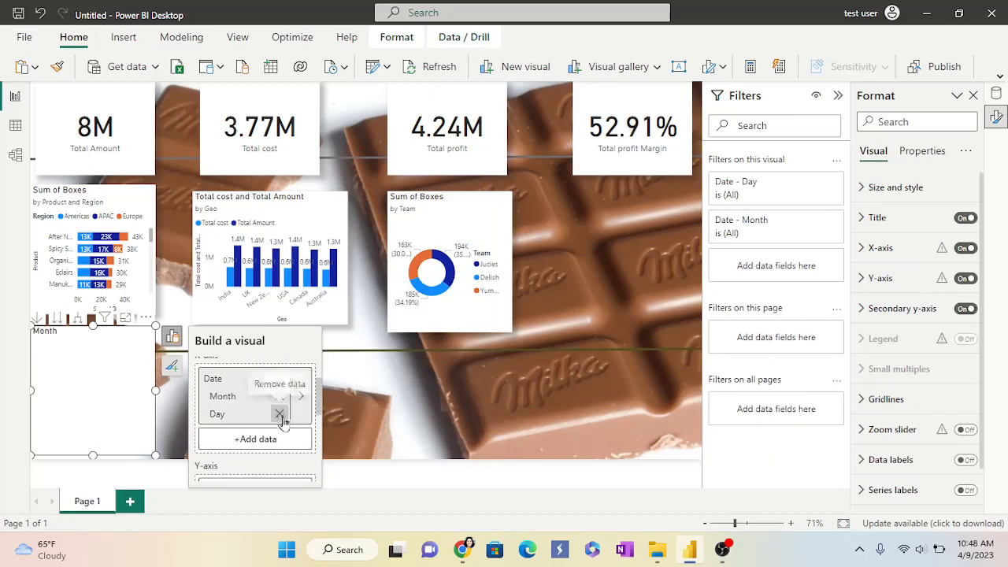
left_click(281, 414)
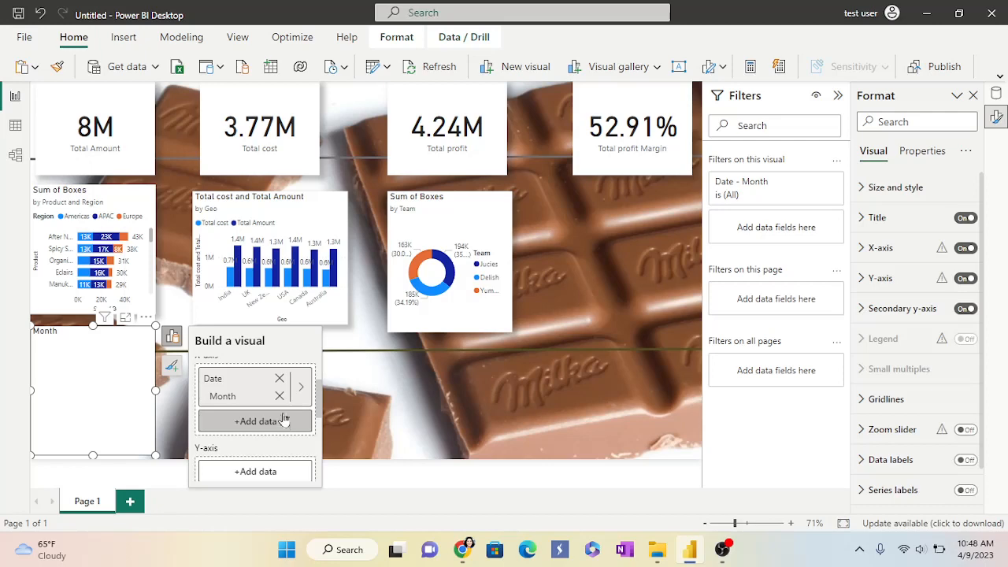
Step: Add the Total profit measure from sales5 to the line chart's Y-axis
scroll(284, 423, "down", 1)
left_click(265, 434)
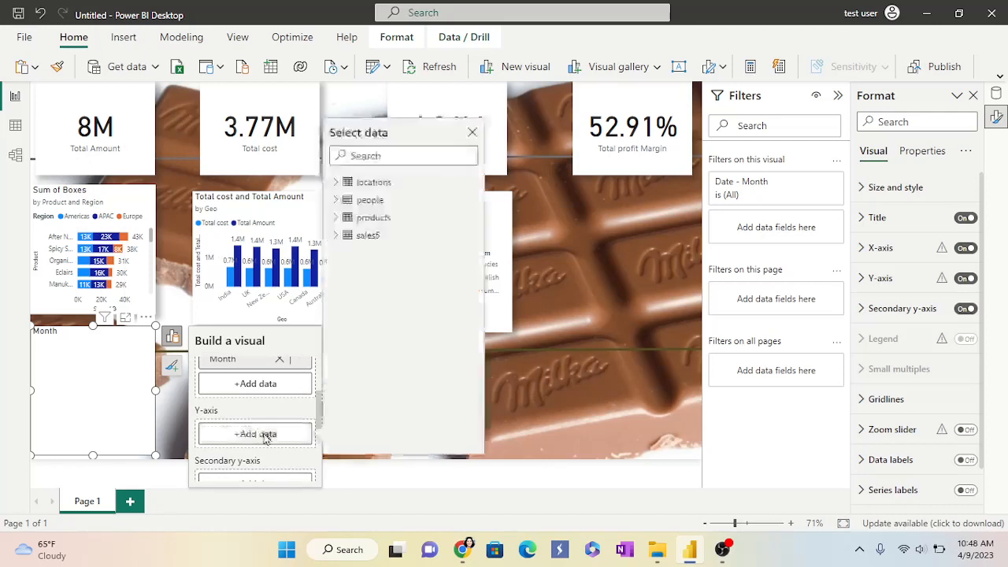
left_click(336, 236)
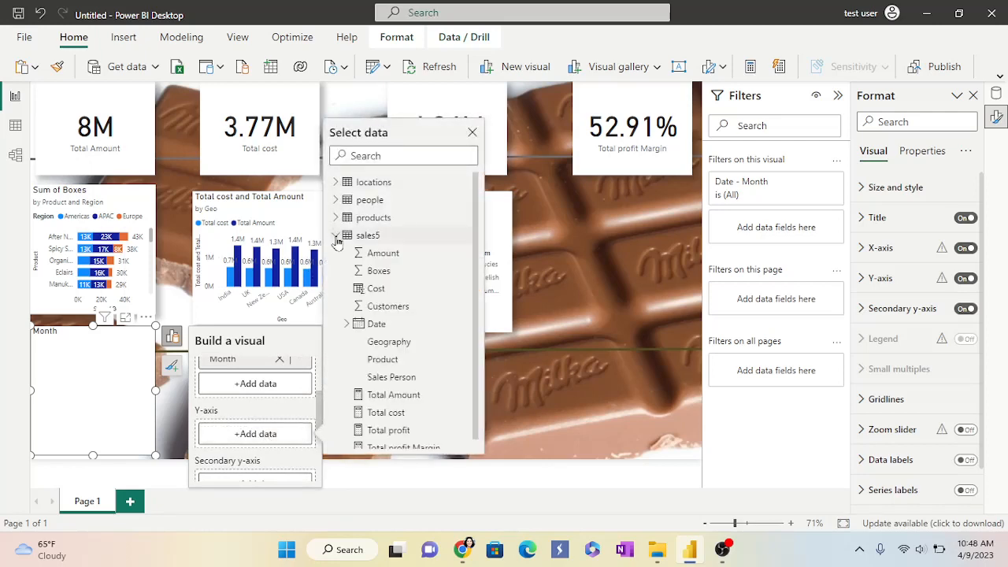
scroll(396, 338, "down", 1)
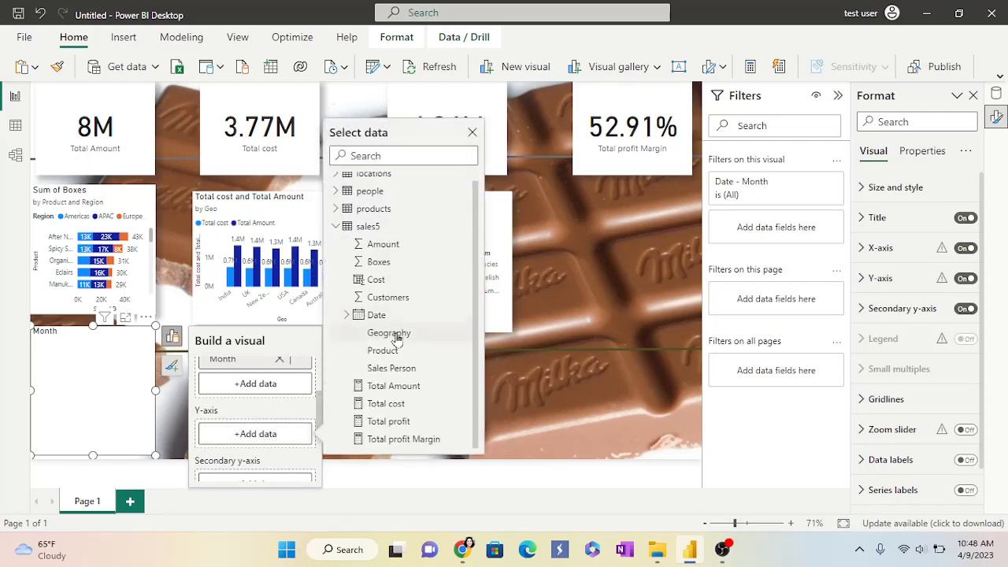
left_click(394, 423)
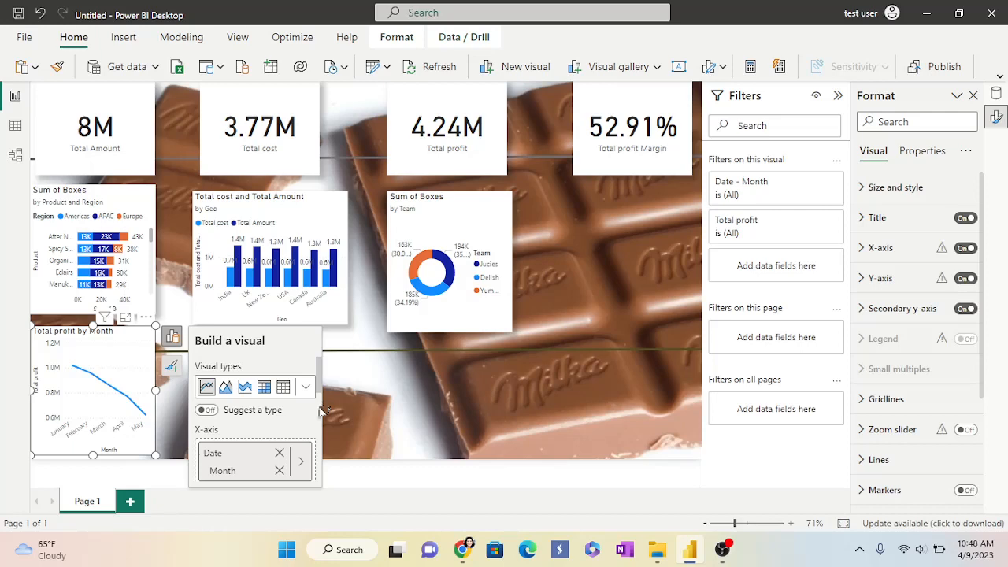
Step: Add Category from the products table as the line chart's Legend
scroll(320, 400, "down", 1)
left_click_drag(320, 401, 330, 463)
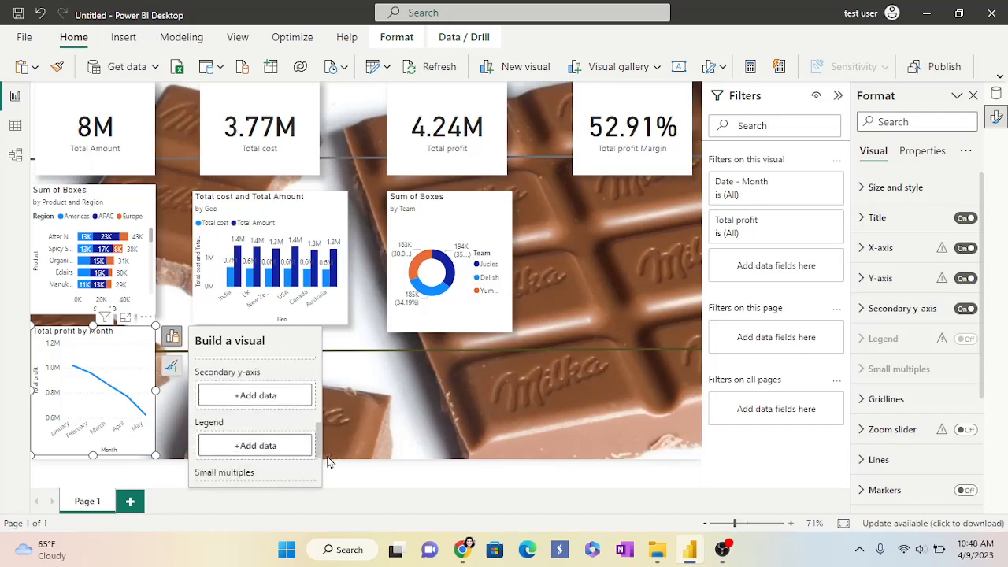
left_click(254, 447)
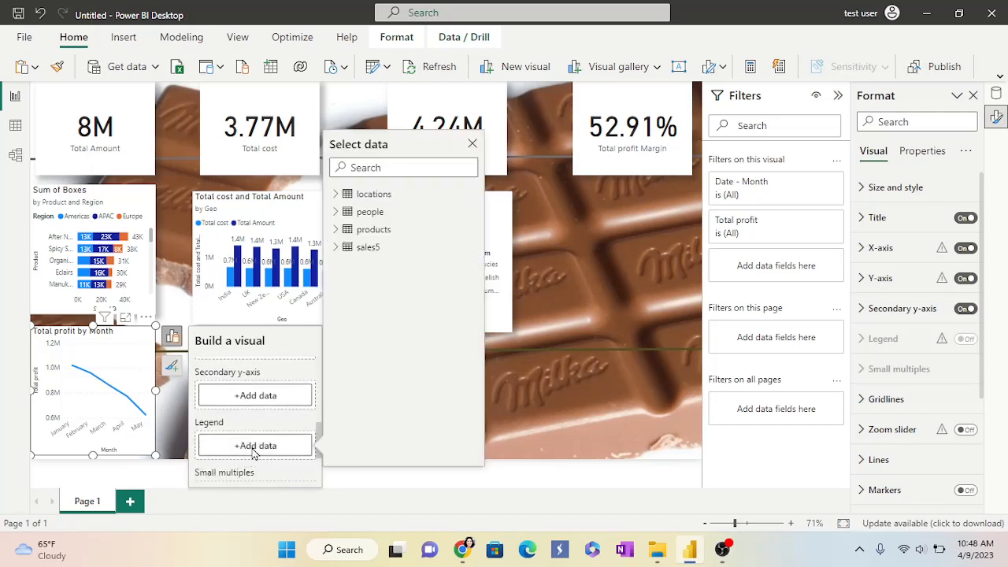
left_click(336, 196)
left_click(337, 248)
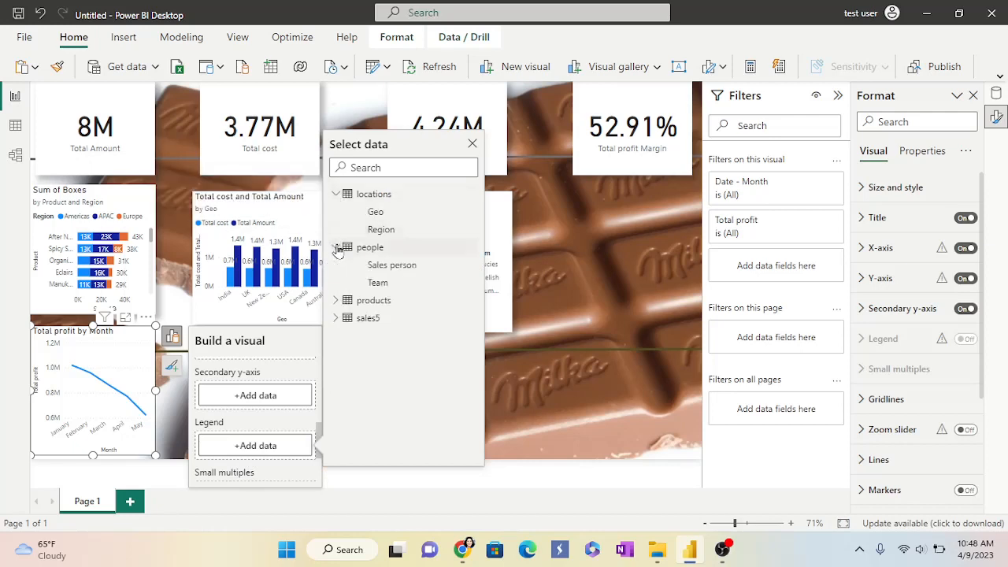
left_click(337, 300)
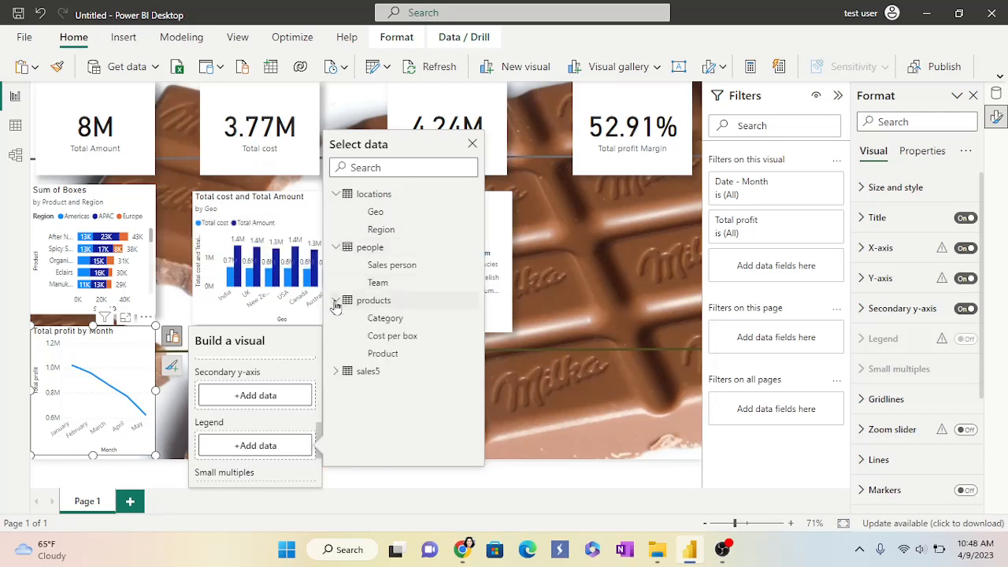
left_click(384, 318)
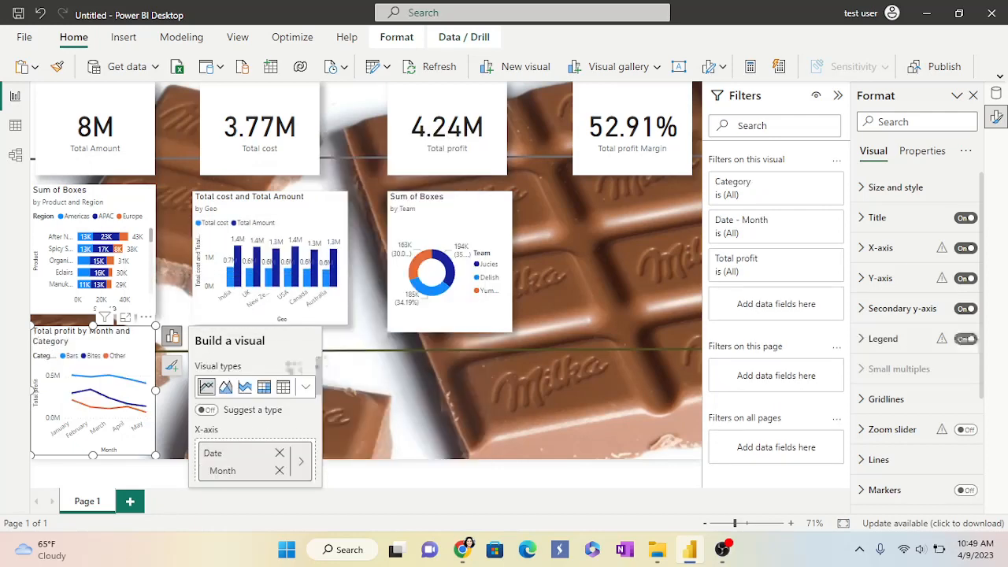
Step: Examine the Total profit by Month and Category line chart in focus mode and return to the report
scroll(273, 367, "down", 2)
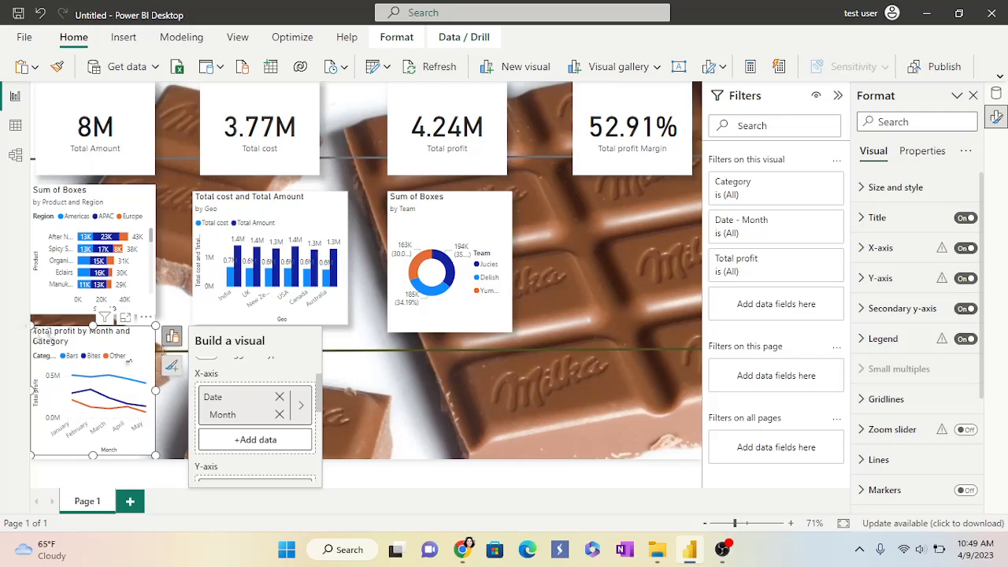
left_click(124, 318)
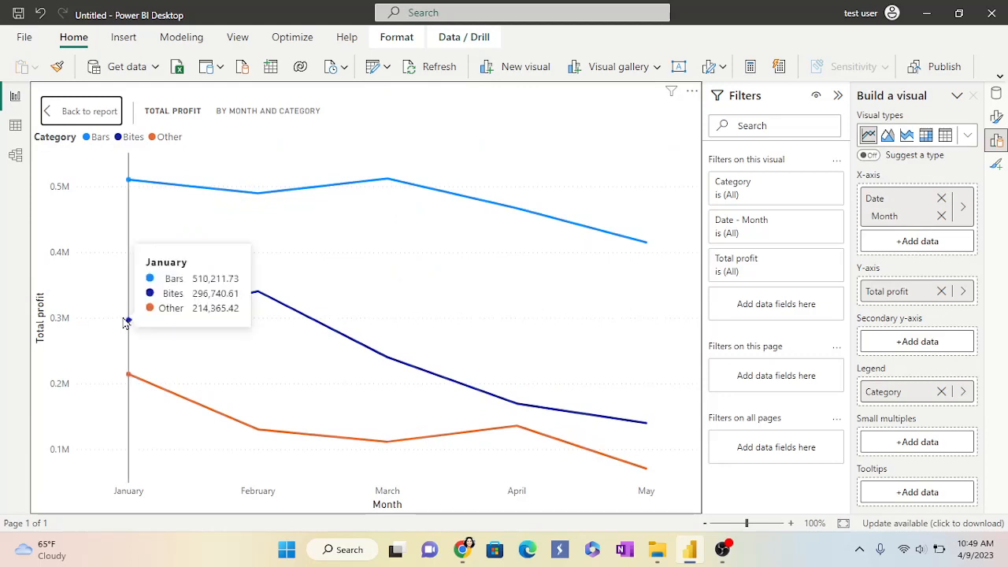
mouse_move(423, 266)
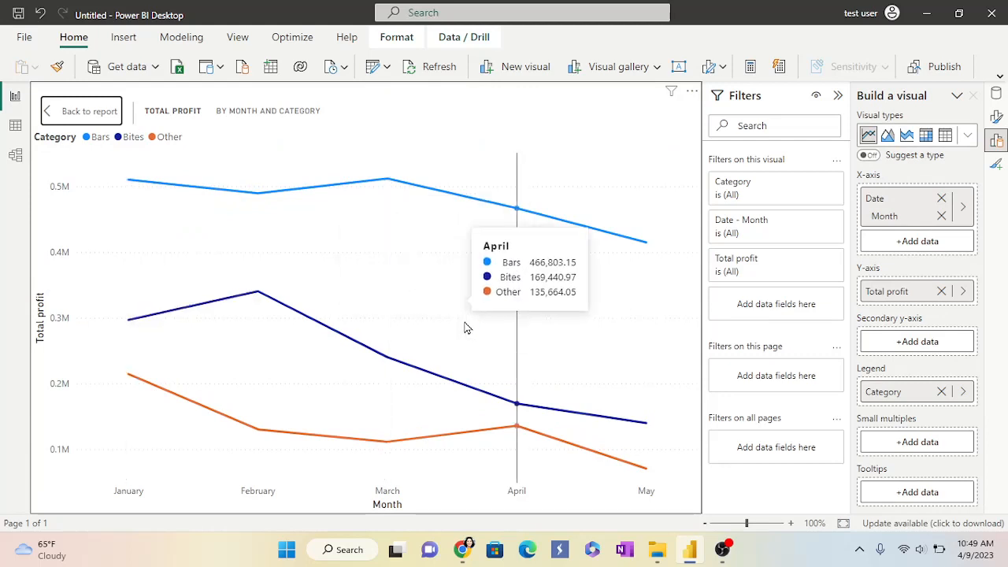
left_click(90, 114)
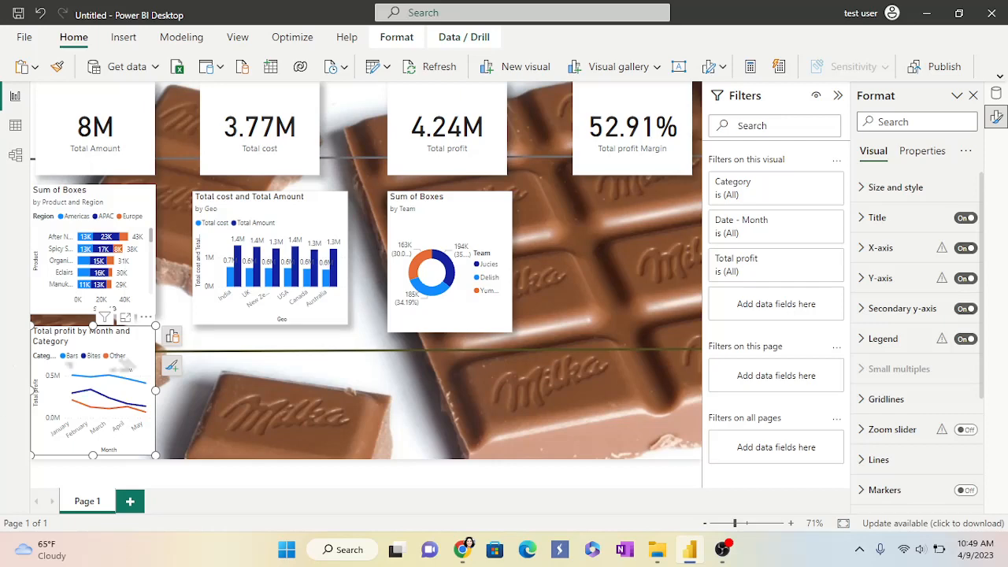
Step: Move the line chart beneath the Total profit Margin card, beside the donut chart, and enlarge it slightly to align with its neighbours
left_click_drag(118, 371, 644, 239)
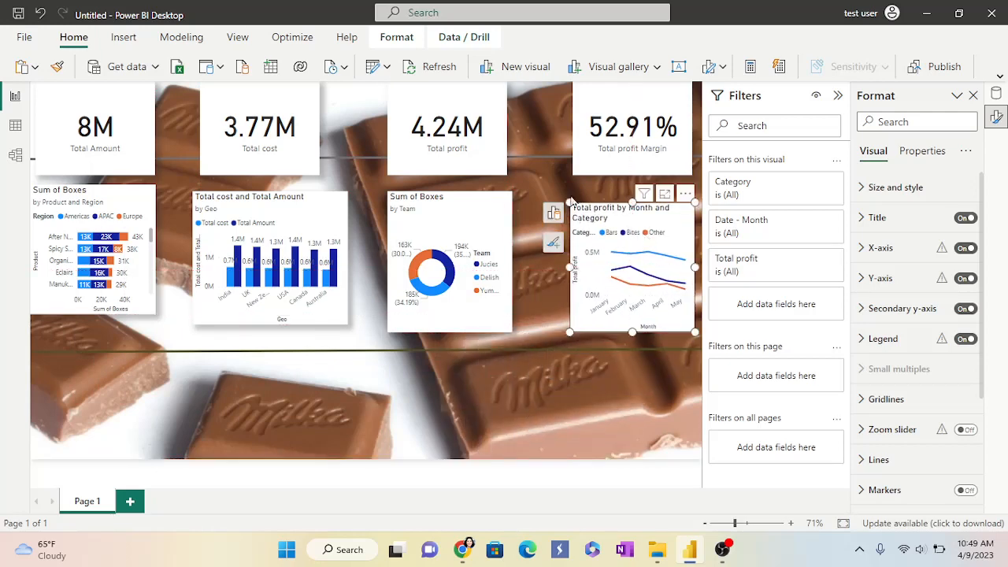
left_click_drag(569, 202, 571, 195)
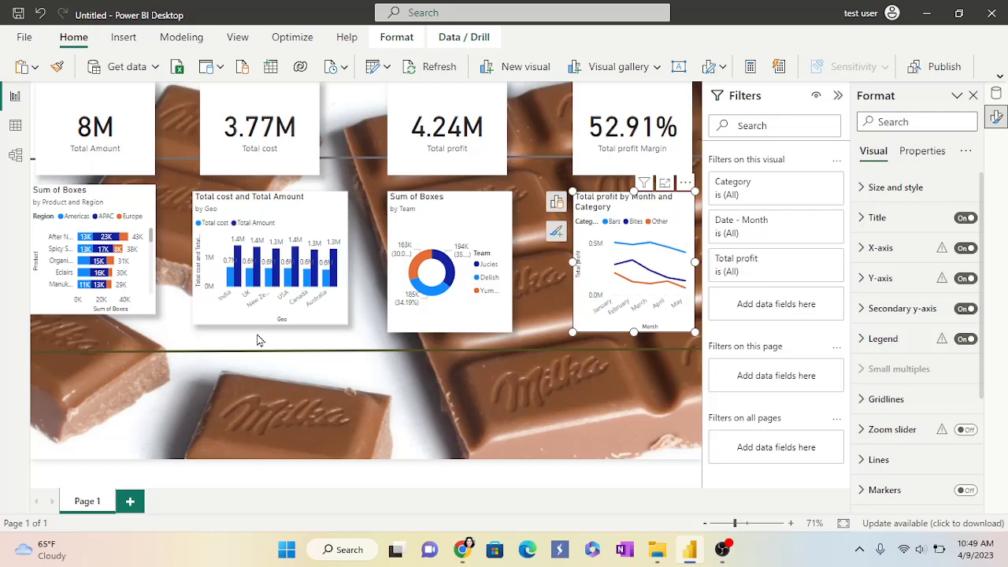
left_click(265, 381)
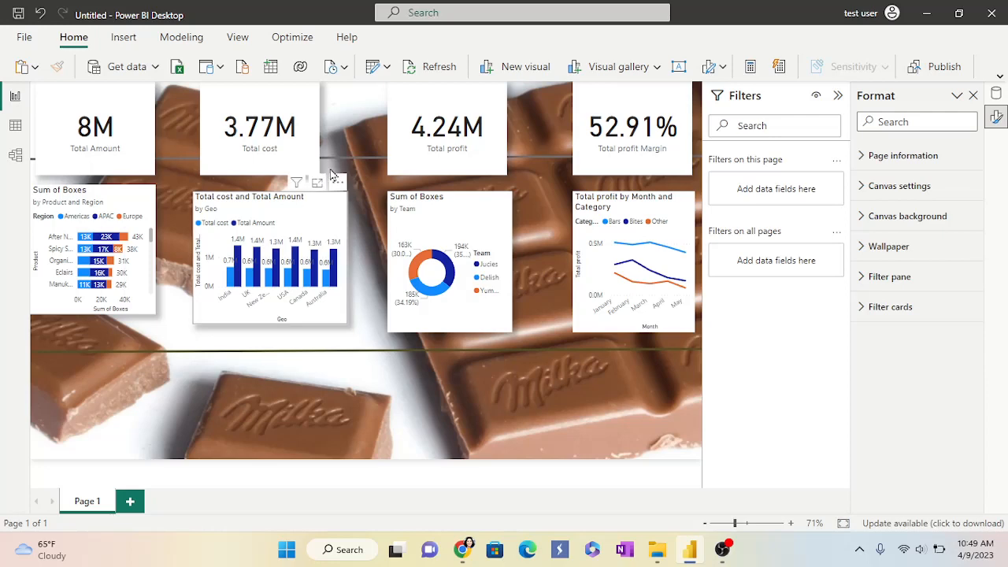
Step: Insert a new KPI visual on the report page
left_click(657, 69)
scroll(566, 277, "down", 2)
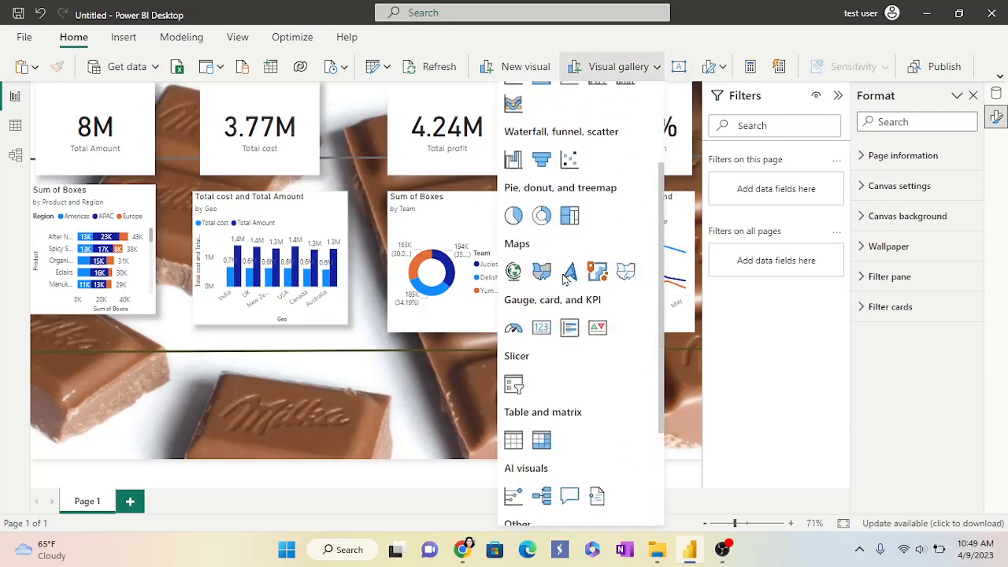
scroll(566, 278, "down", 1)
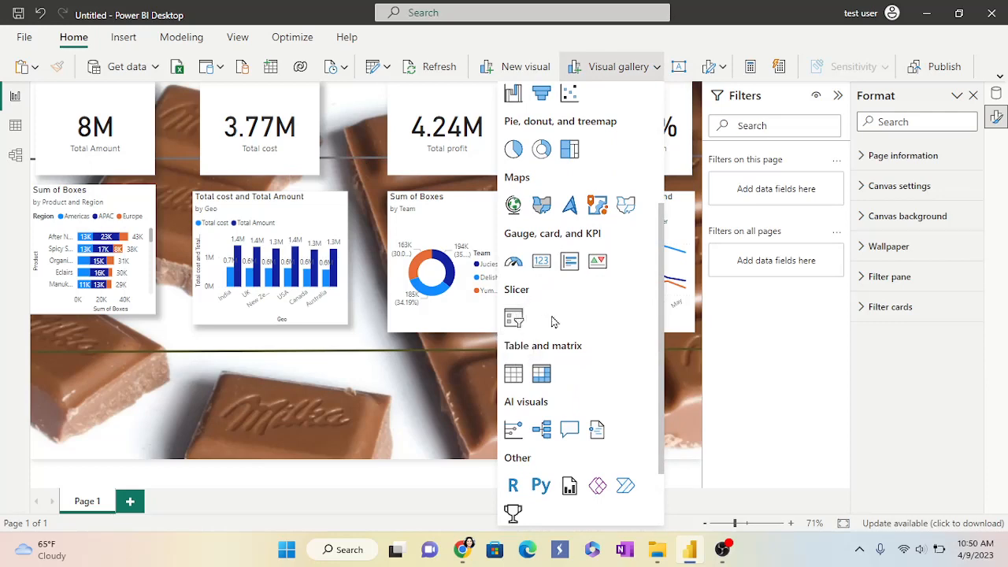
left_click(598, 264)
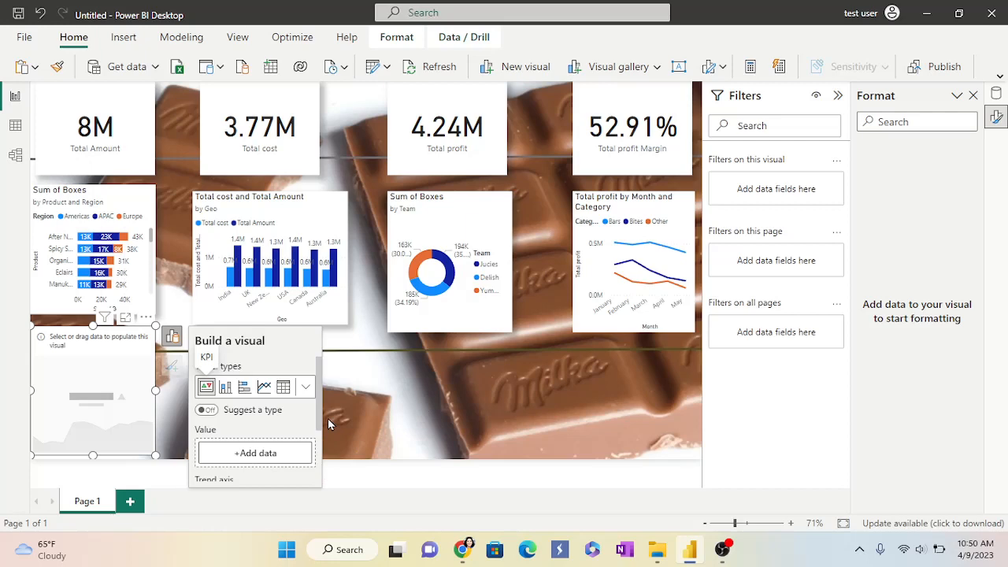
Step: Add the Total Amount measure from sales5 as the KPI visual's Value
left_click(266, 453)
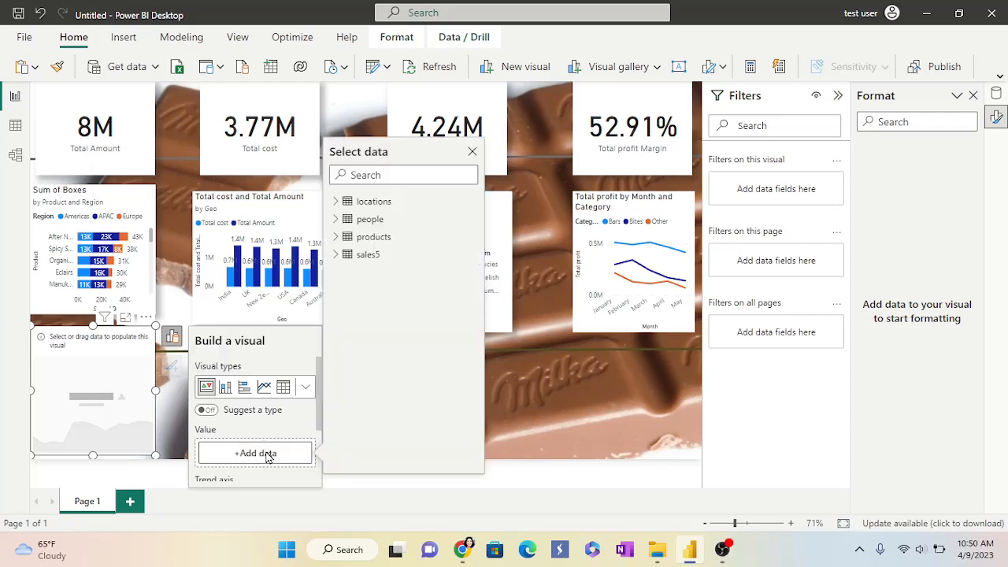
left_click(336, 256)
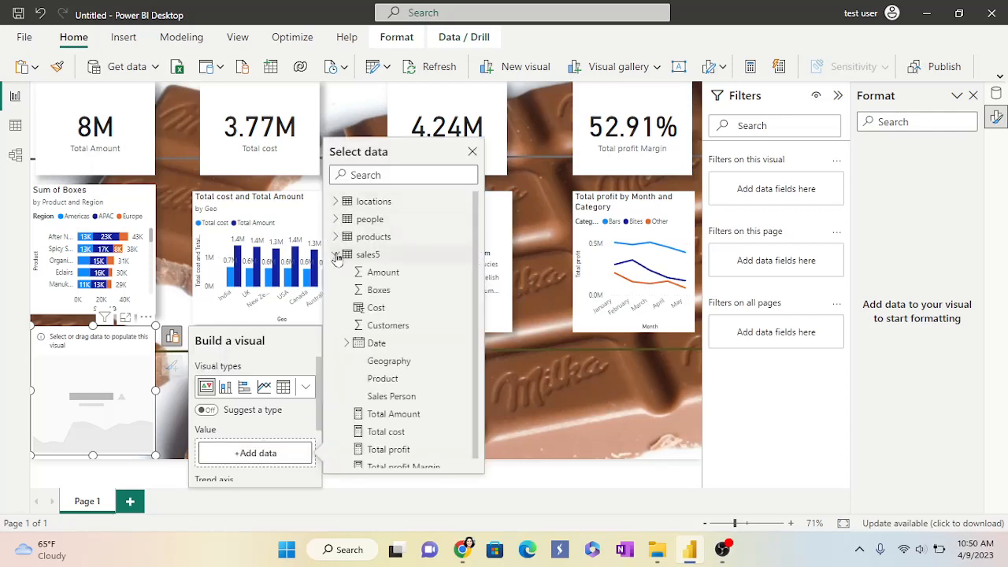
left_click(398, 417)
Step: Add the Date field from sales5 as the KPI visual's Trend axis
scroll(268, 409, "down", 1)
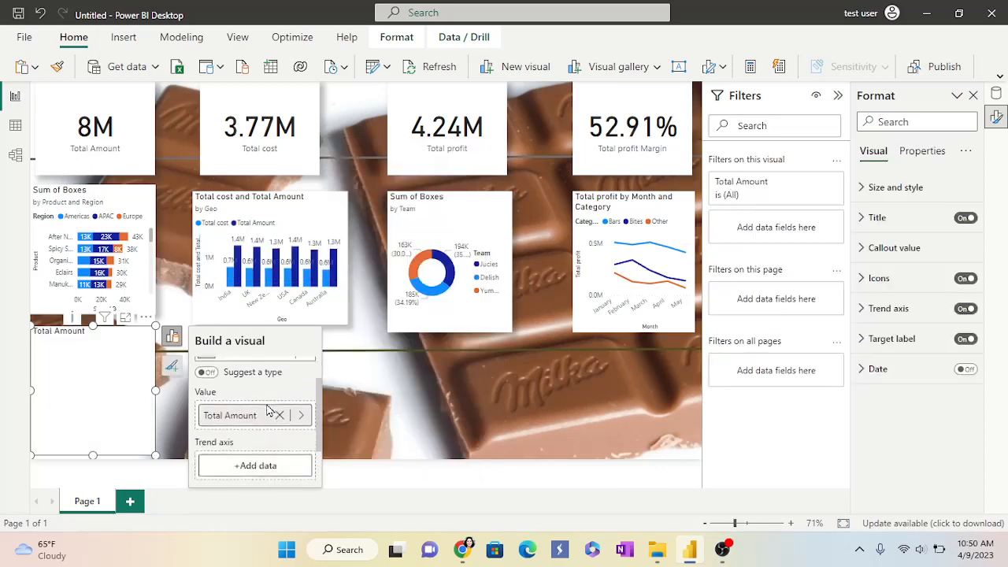
scroll(268, 410, "down", 1)
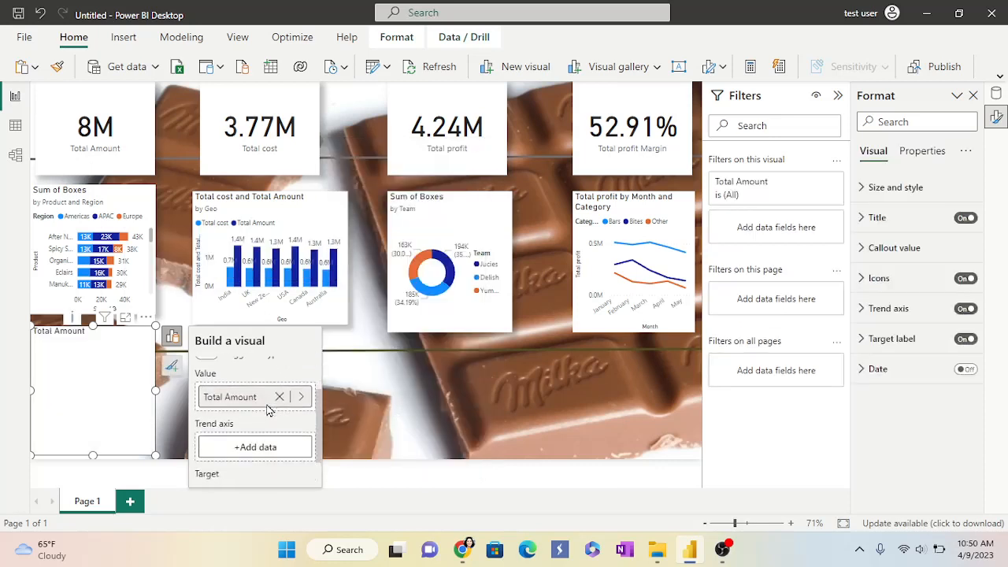
left_click(269, 448)
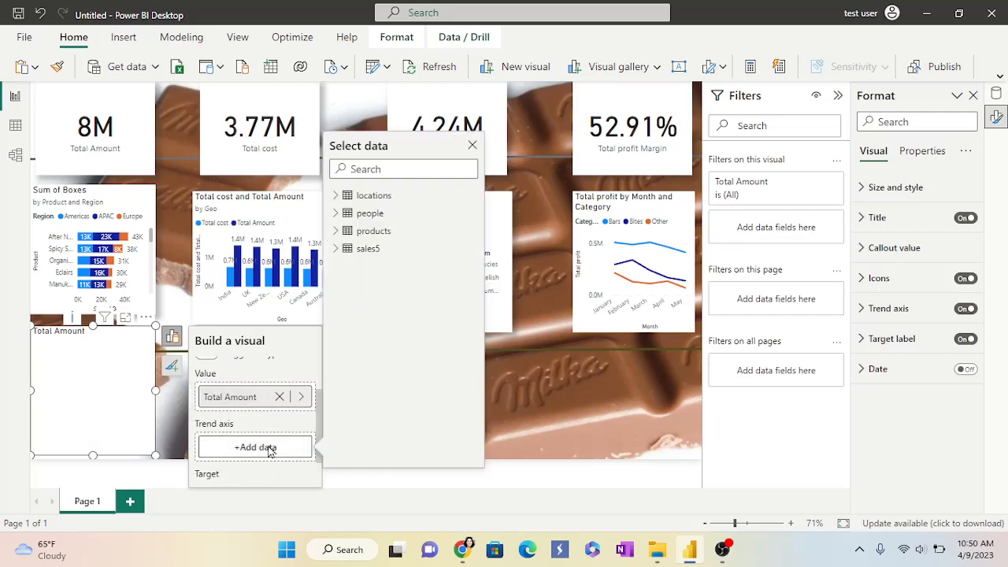
left_click(336, 248)
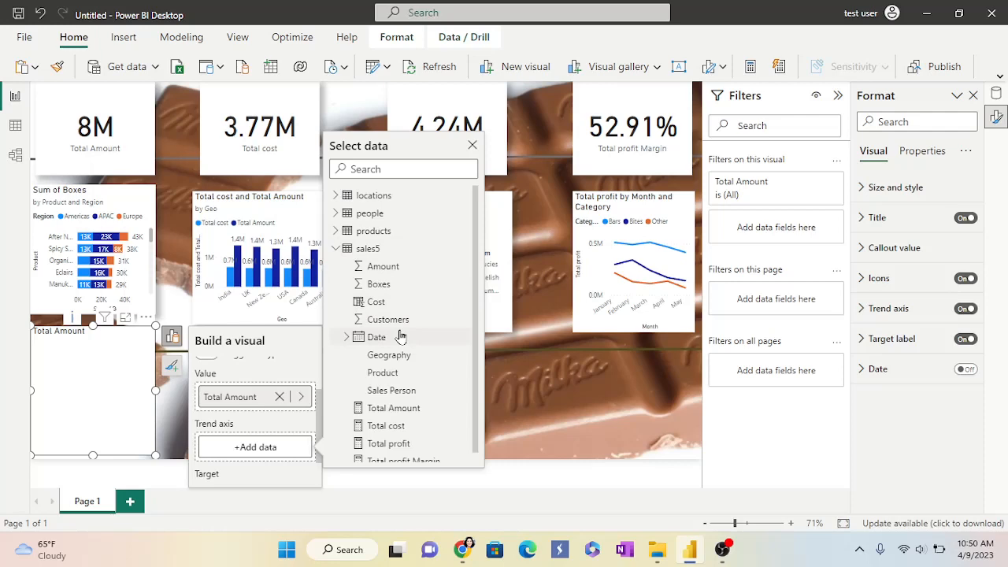
left_click(376, 338)
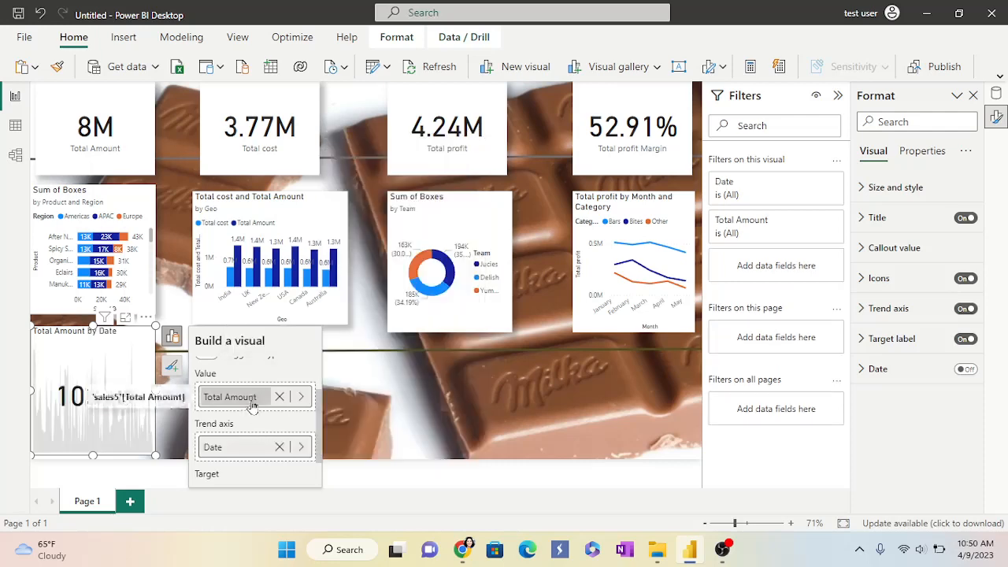
Step: Add the Total cost measure from sales5 as the KPI visual's Target and inspect the visual in focus mode
scroll(252, 407, "down", 1)
scroll(252, 405, "down", 1)
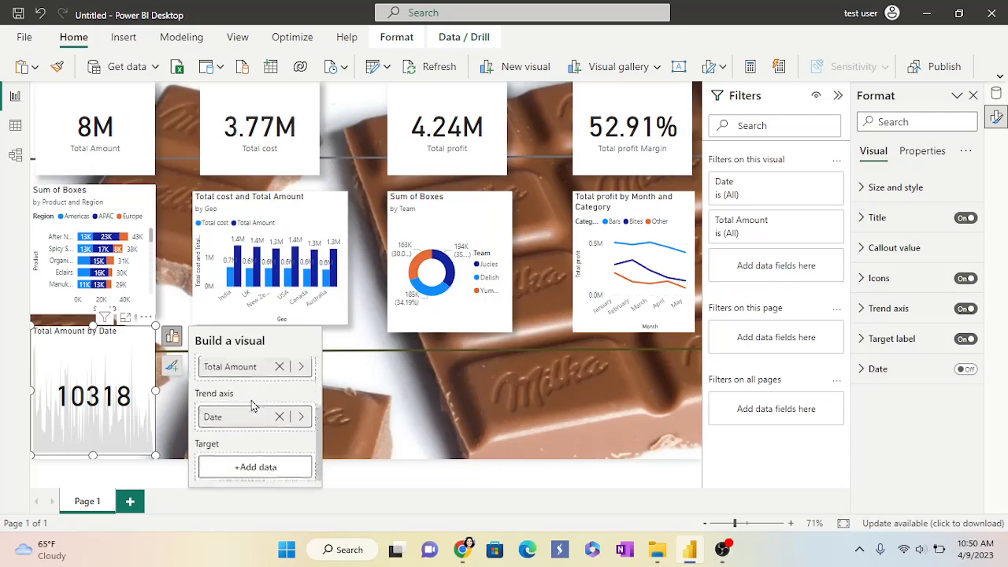
left_click(260, 468)
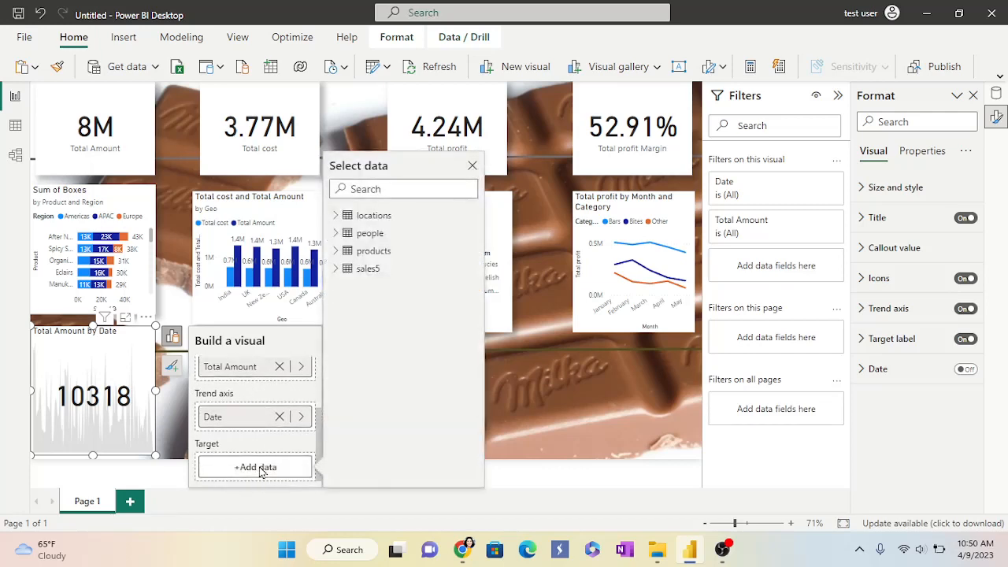
left_click(336, 269)
scroll(392, 330, "down", 1)
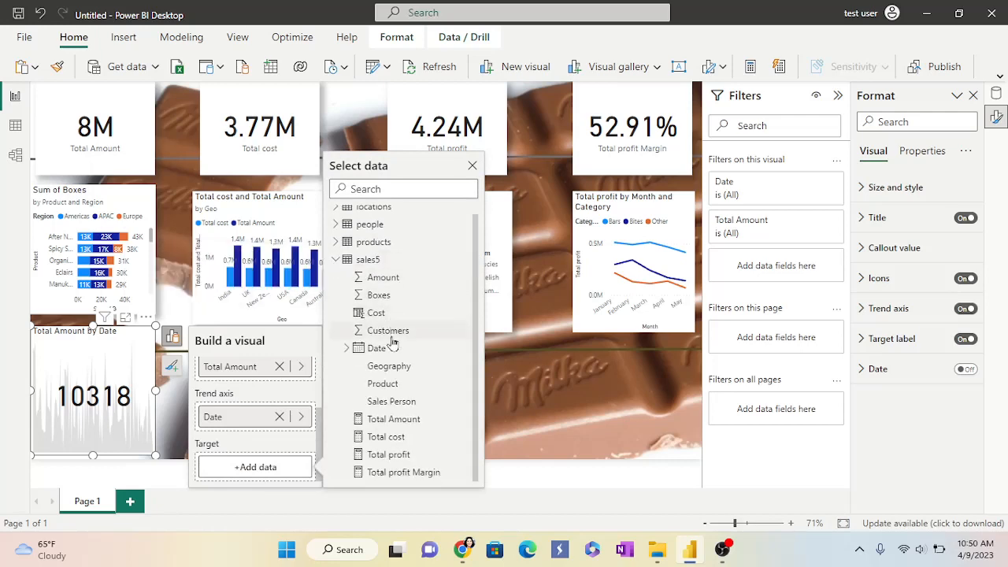
left_click(396, 437)
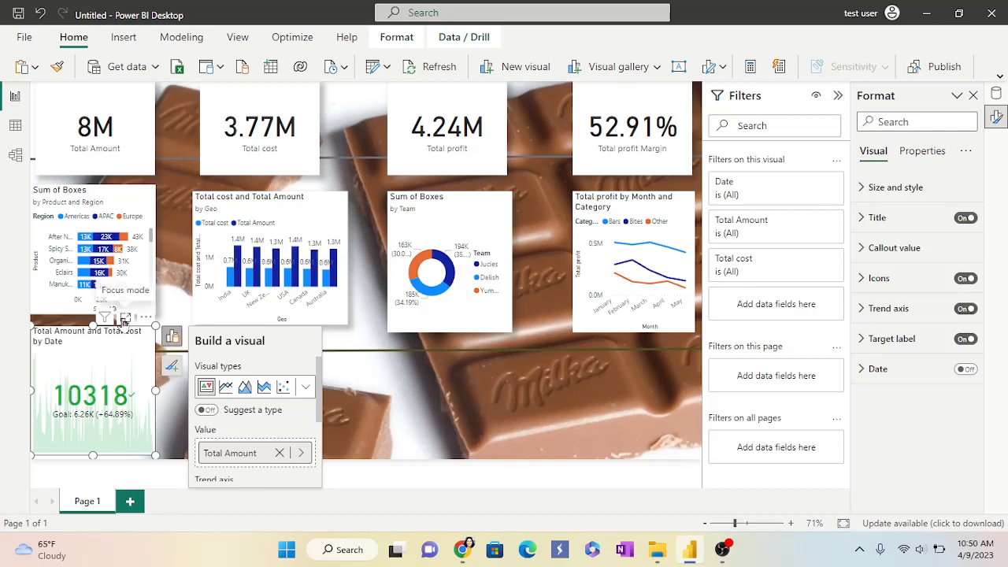
left_click(125, 317)
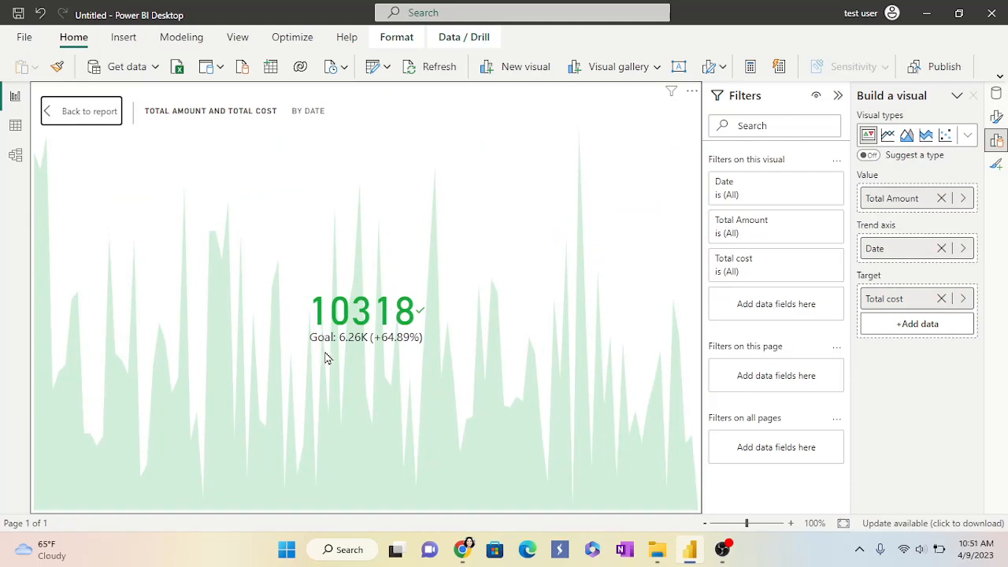
left_click(76, 120)
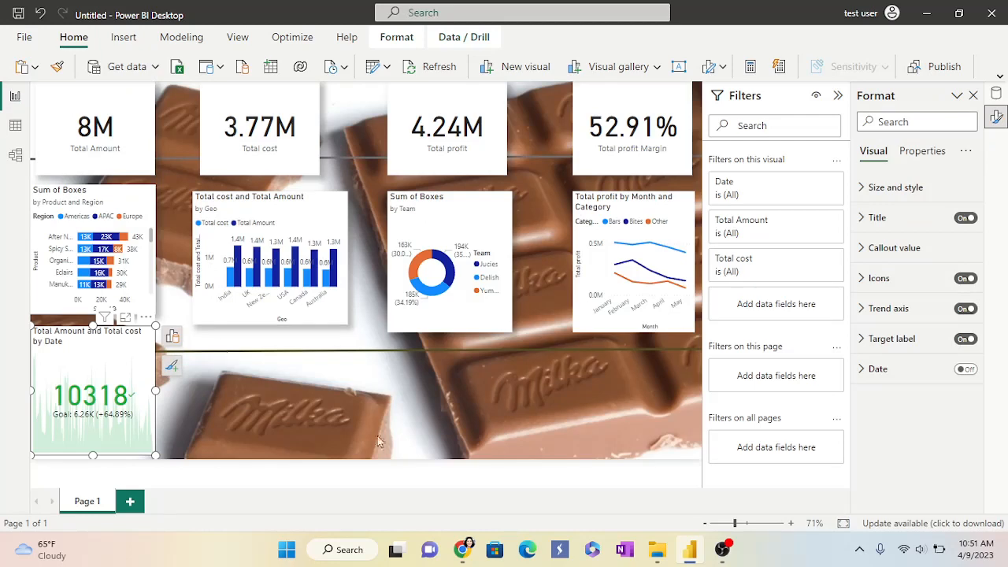
Step: Insert a new clustered column chart on the report page beside the KPI visual
left_click(445, 411)
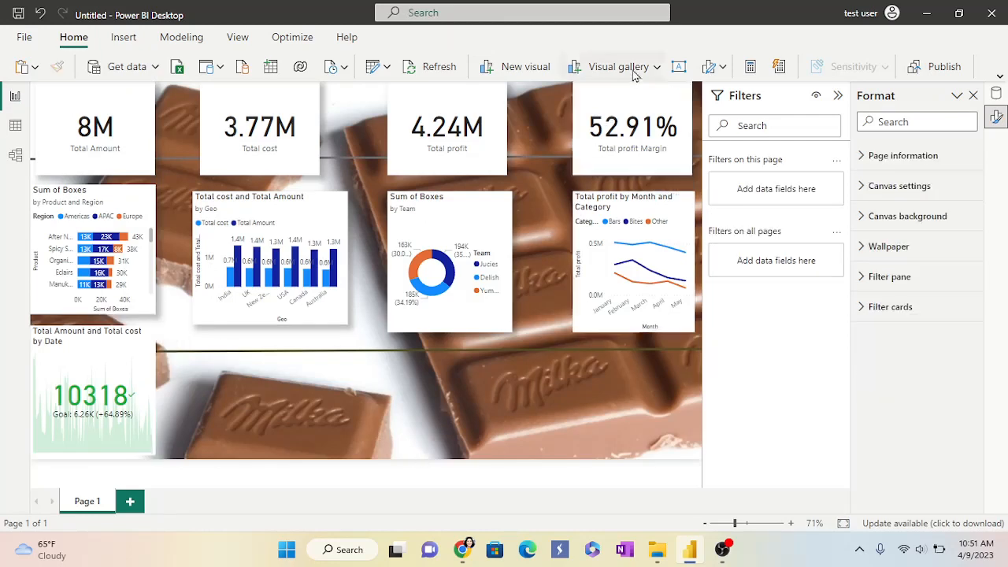
left_click(657, 68)
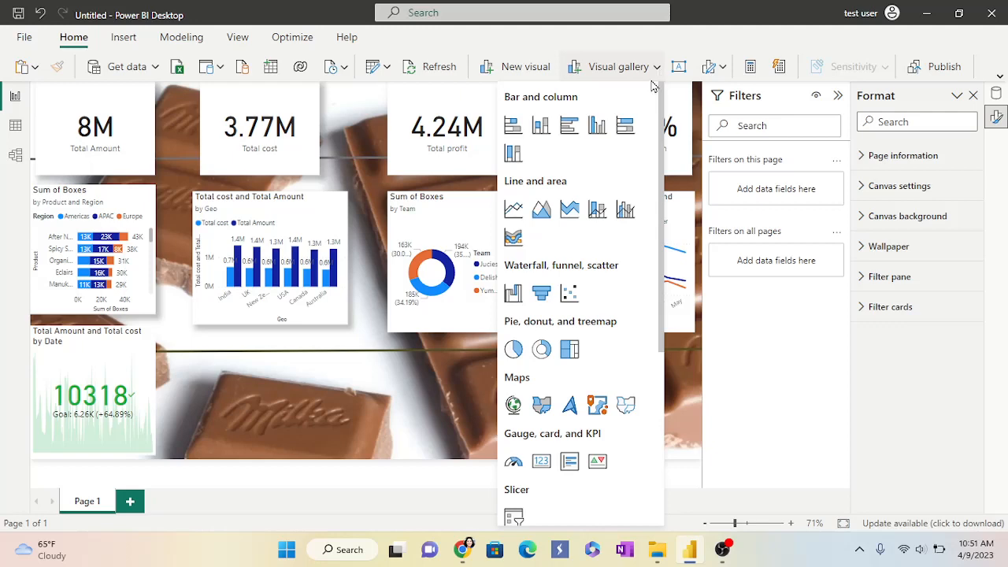
left_click(598, 126)
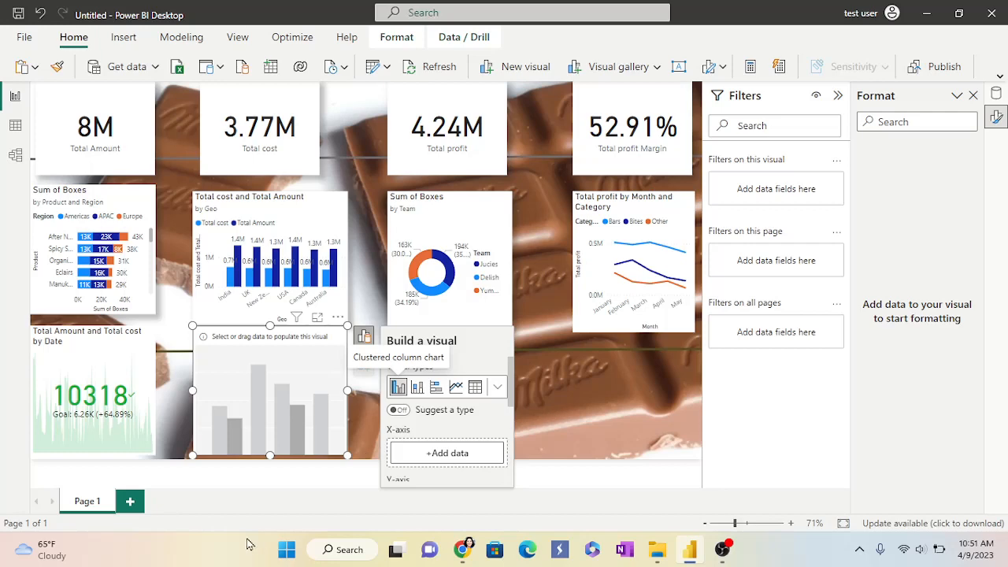
Step: Add the Date field from sales5 to the column chart's X-axis and remove its Month, Quarter and Year levels
left_click(433, 455)
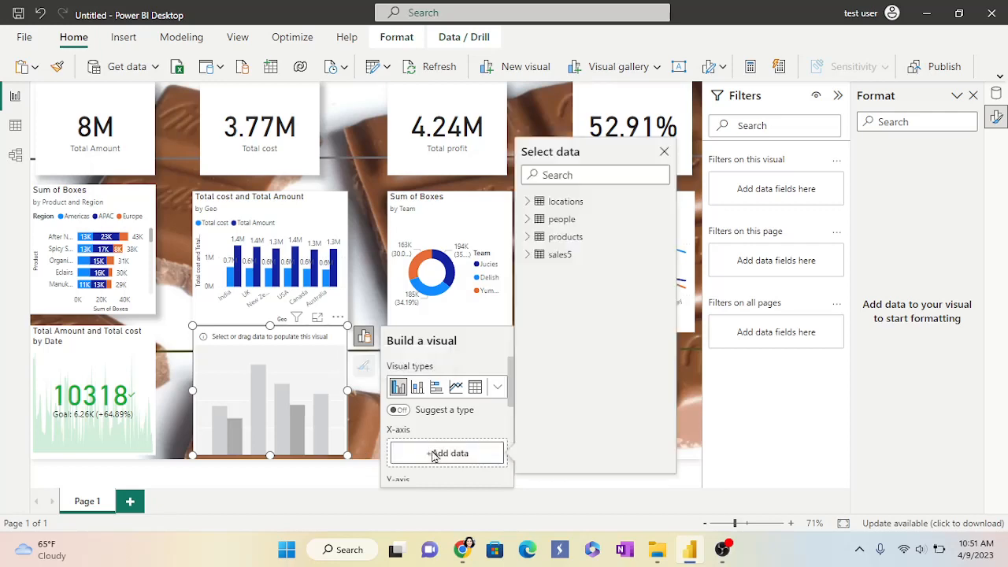
left_click(530, 254)
left_click(561, 347)
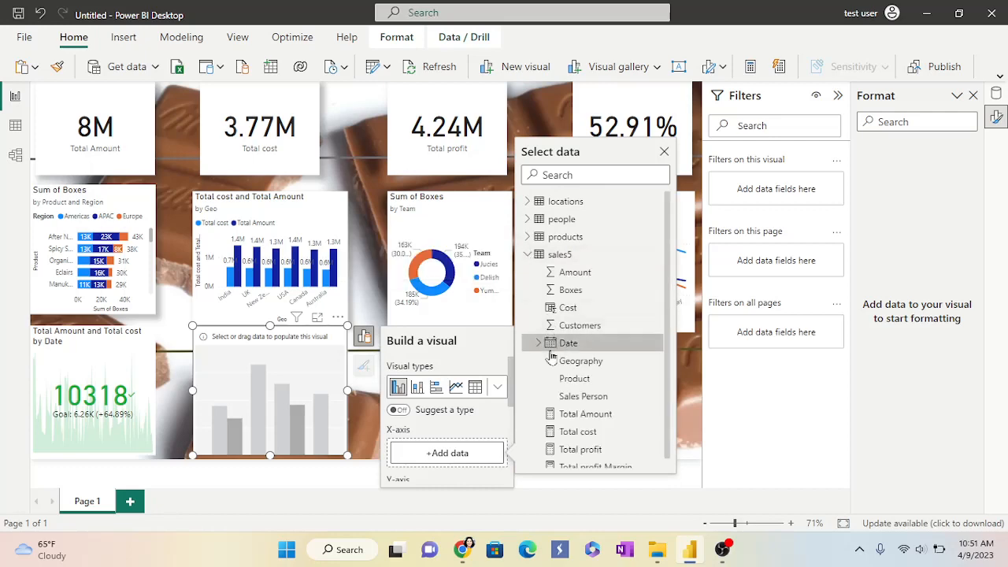
scroll(473, 410, "down", 2)
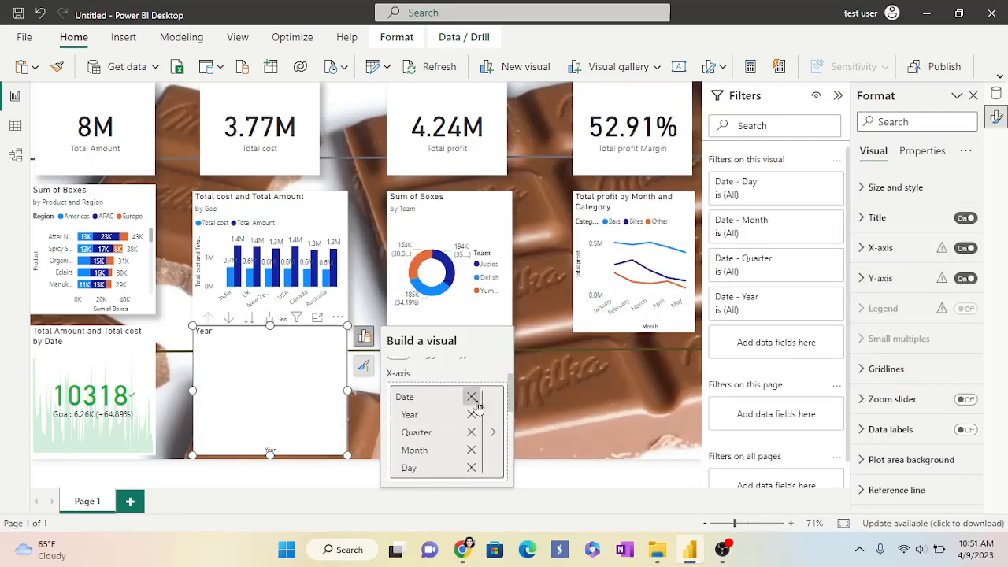
left_click(471, 451)
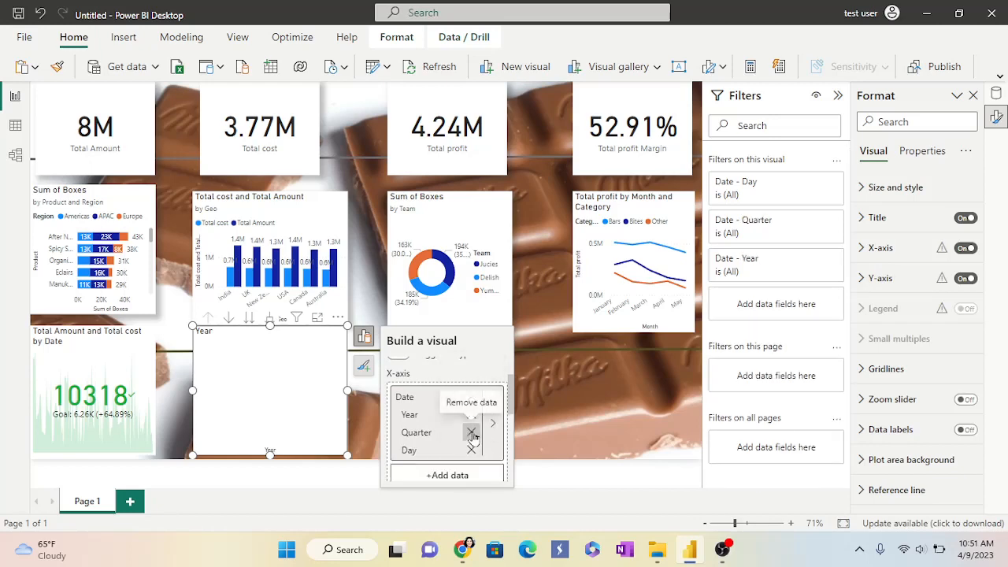
left_click(471, 433)
left_click(471, 415)
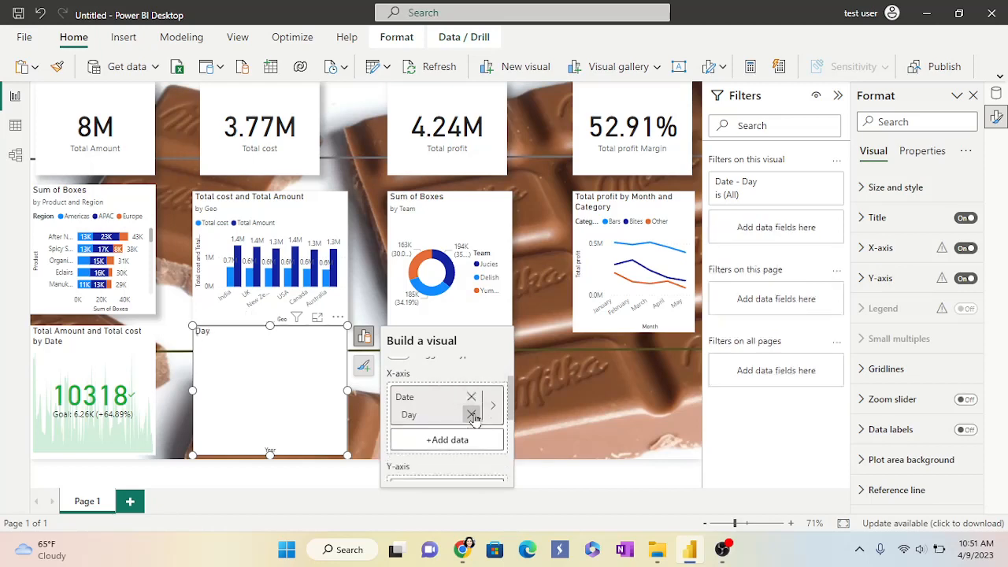
Step: Add the Amount field from sales5 to the column chart's Y-axis as a sum
scroll(473, 423, "down", 1)
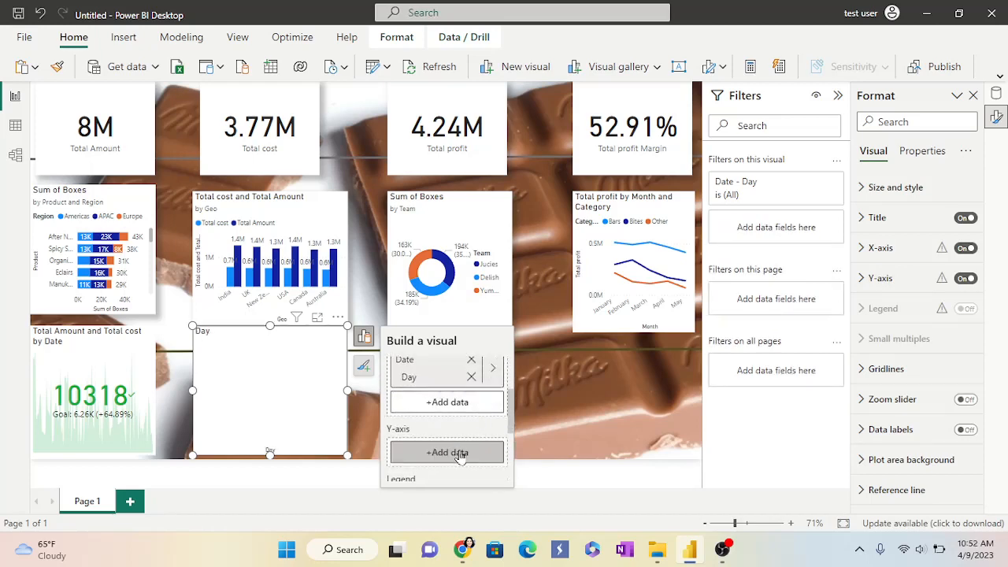
left_click(461, 455)
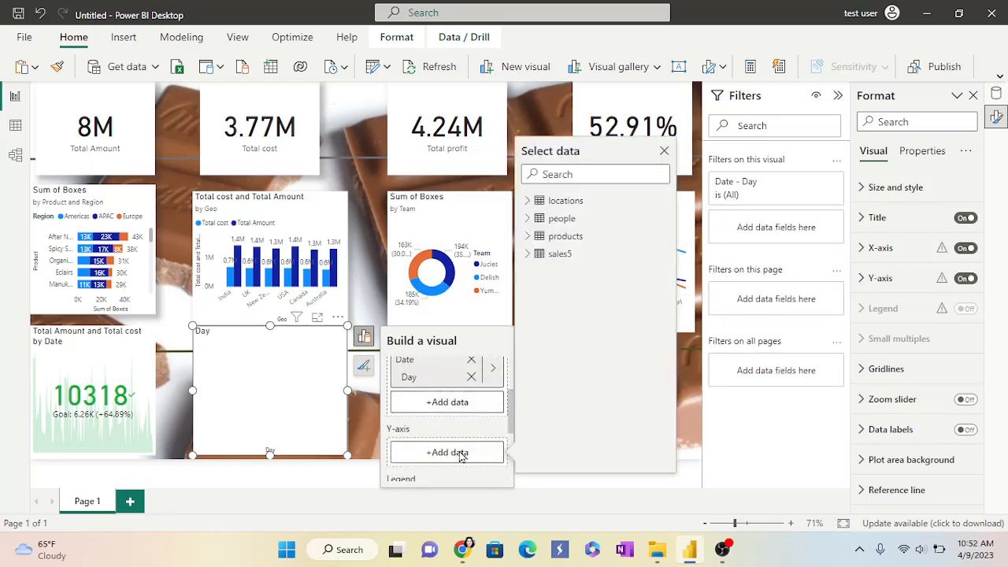
left_click(527, 253)
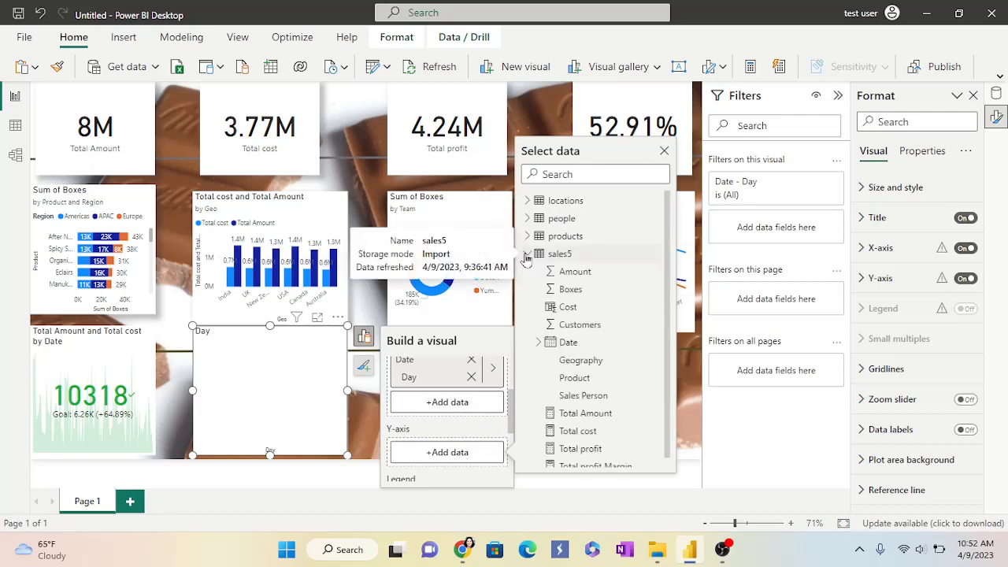
left_click(528, 201)
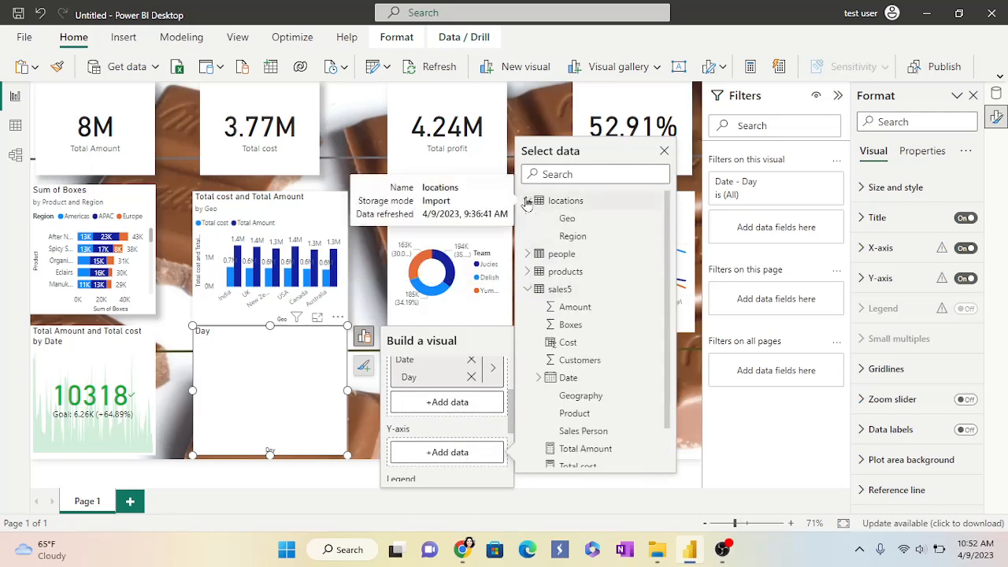
left_click(527, 253)
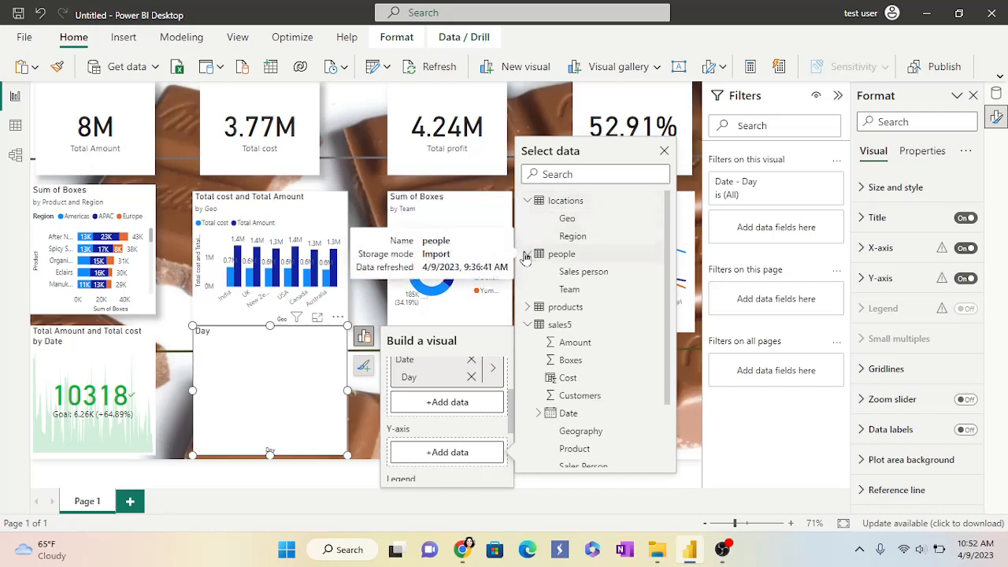
left_click(567, 343)
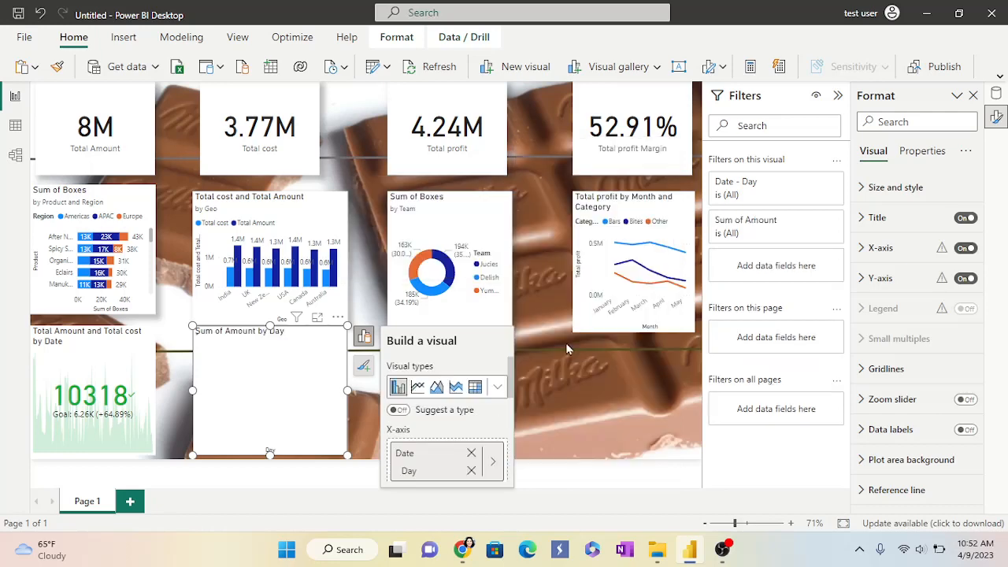
scroll(446, 406, "down", 5)
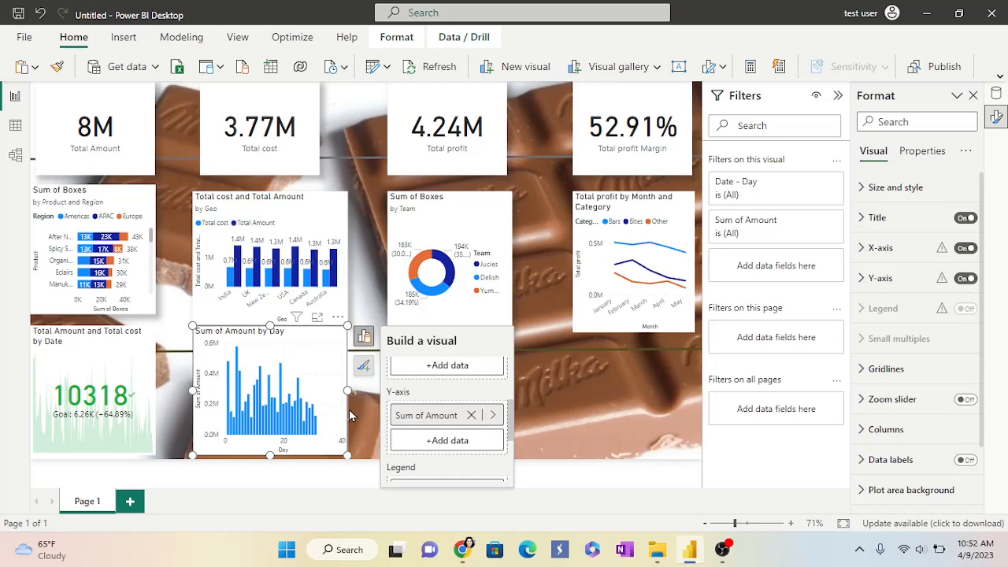
Step: Set the Sum of Amount by Day chart's X-axis type to Continuous and turn on its trend line
left_click(862, 248)
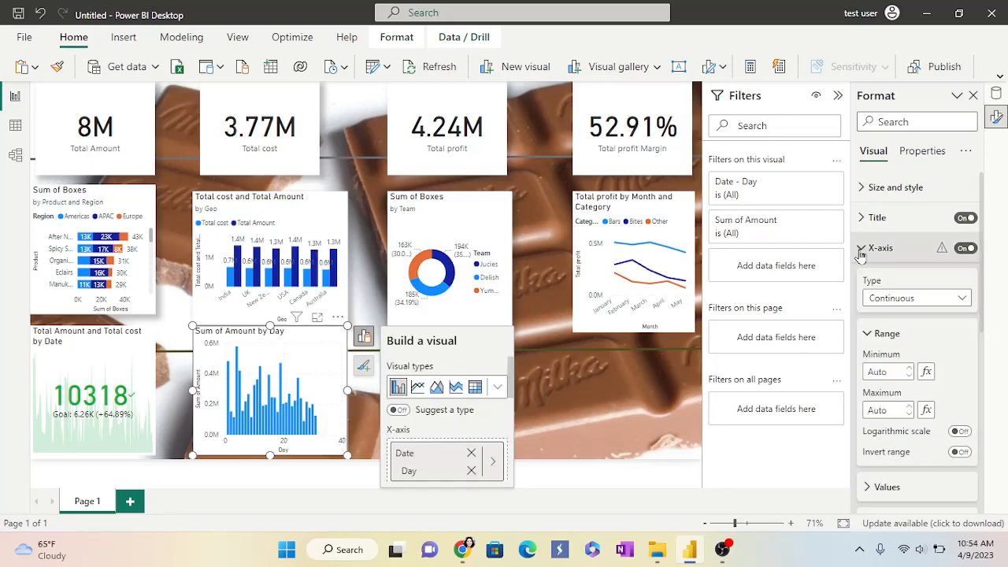
left_click(966, 303)
left_click(908, 317)
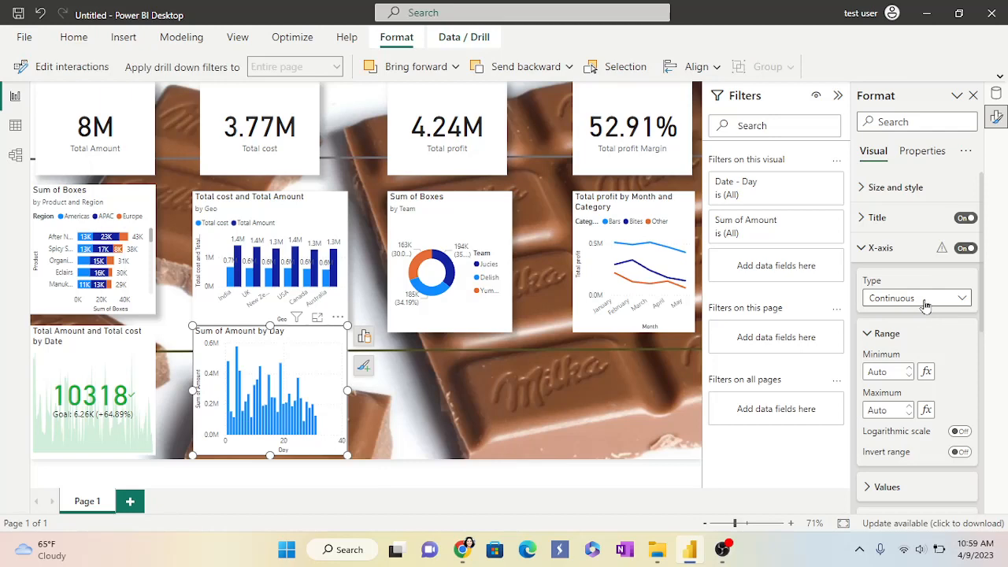
left_click(869, 252)
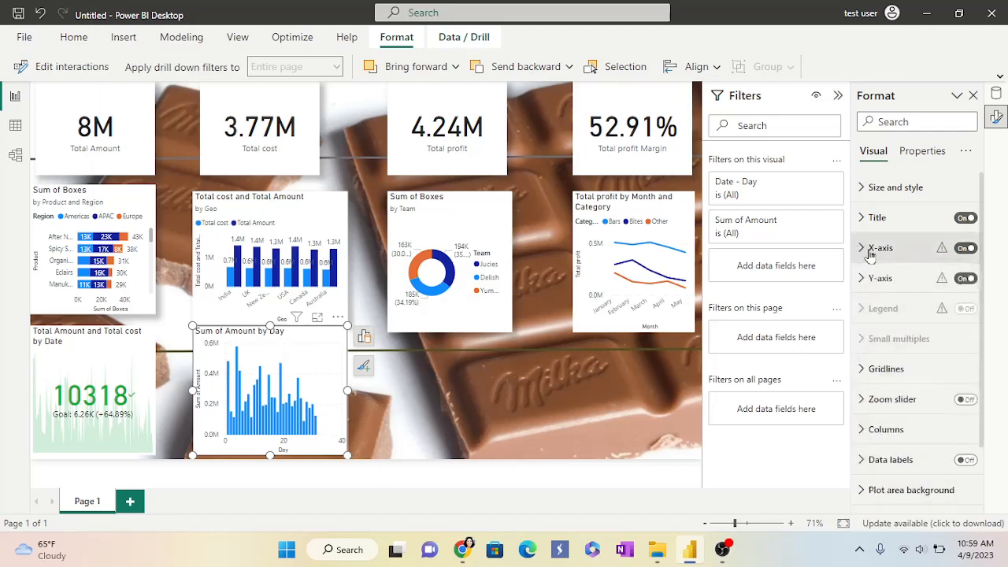
scroll(915, 413, "down", 1)
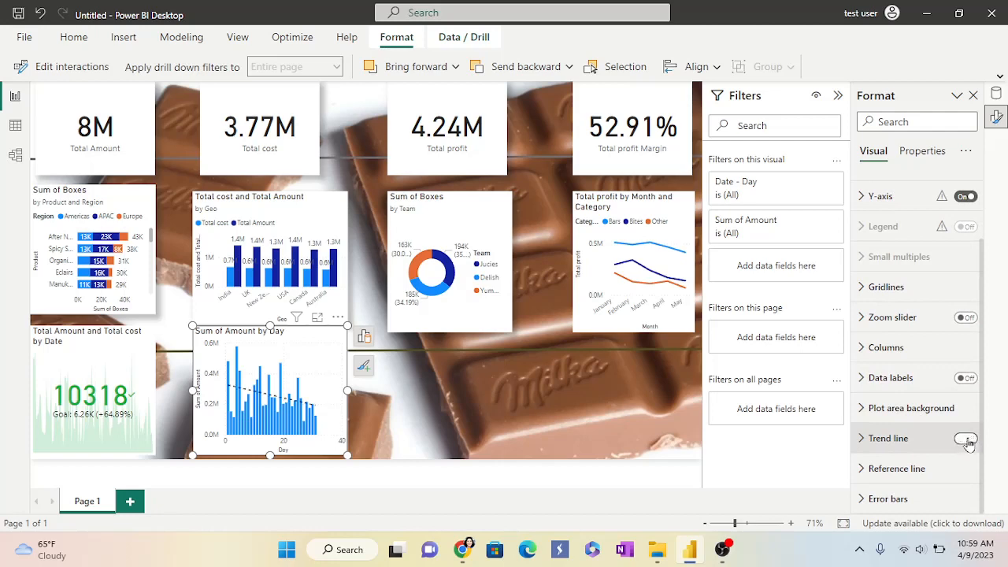
left_click(968, 441)
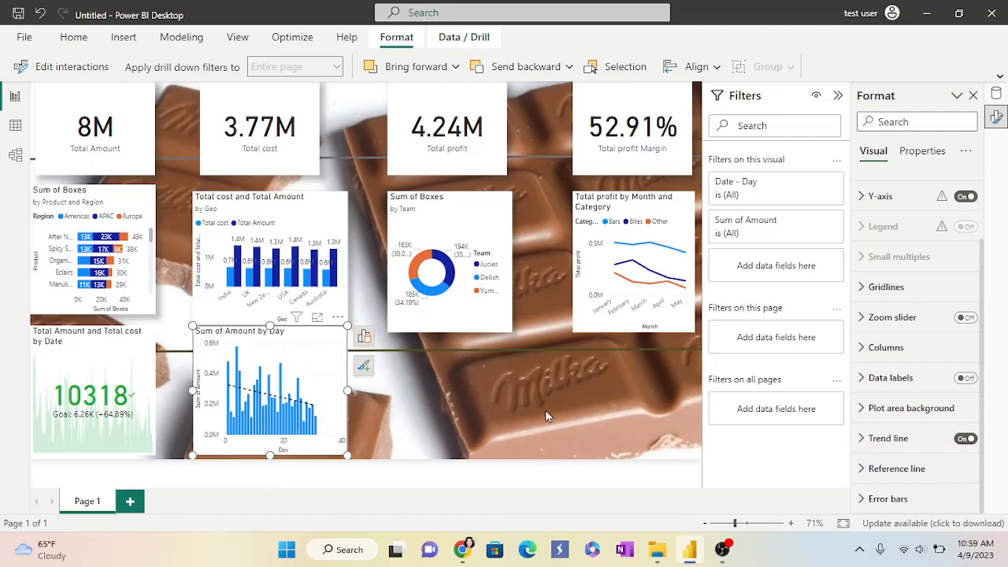
Step: Examine the Sum of Amount by Day chart's general properties and its X-axis type, range and other visual formatting options
left_click(920, 152)
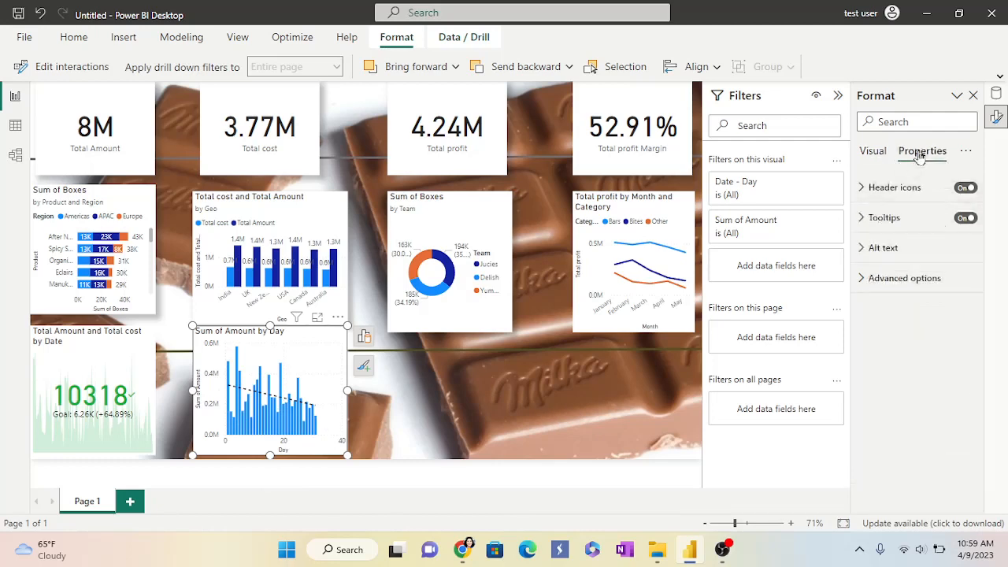
left_click(873, 152)
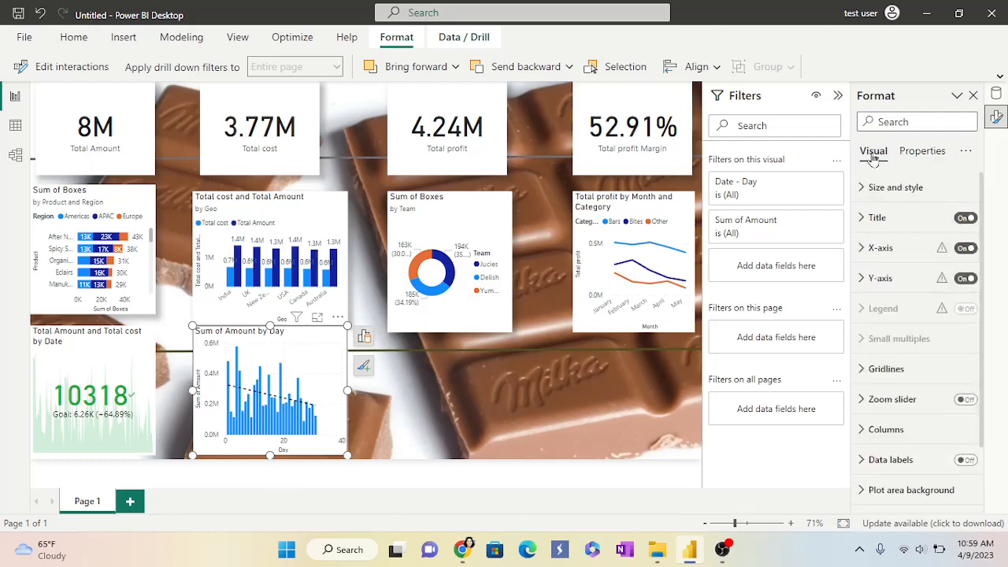
left_click(864, 251)
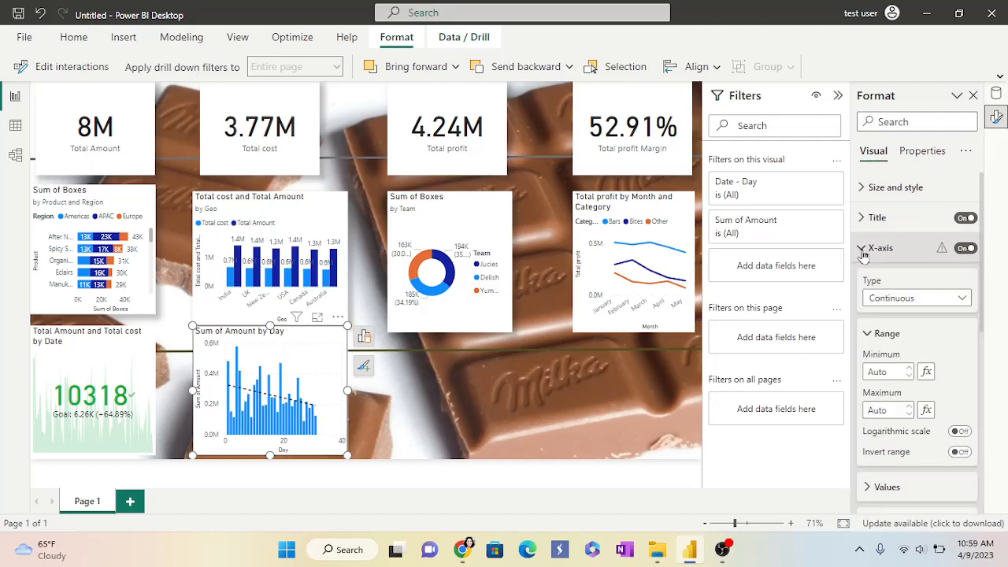
left_click(962, 298)
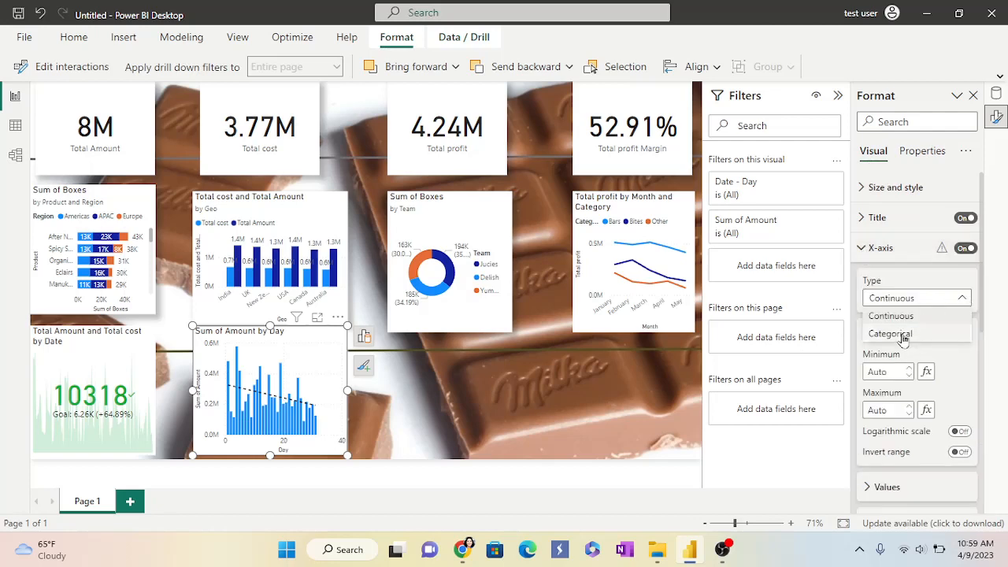
left_click(964, 299)
scroll(930, 351, "down", 2)
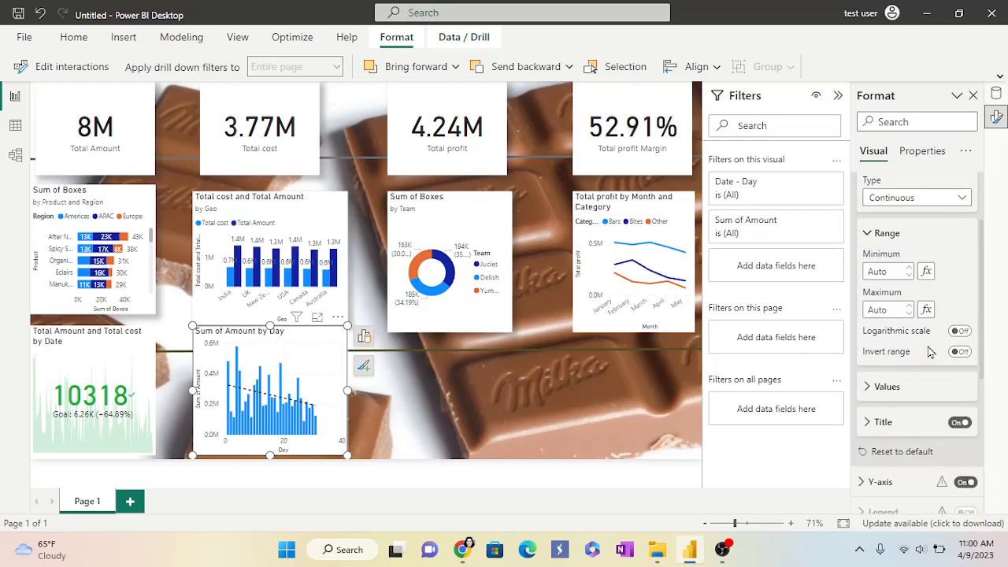
scroll(930, 352, "down", 5)
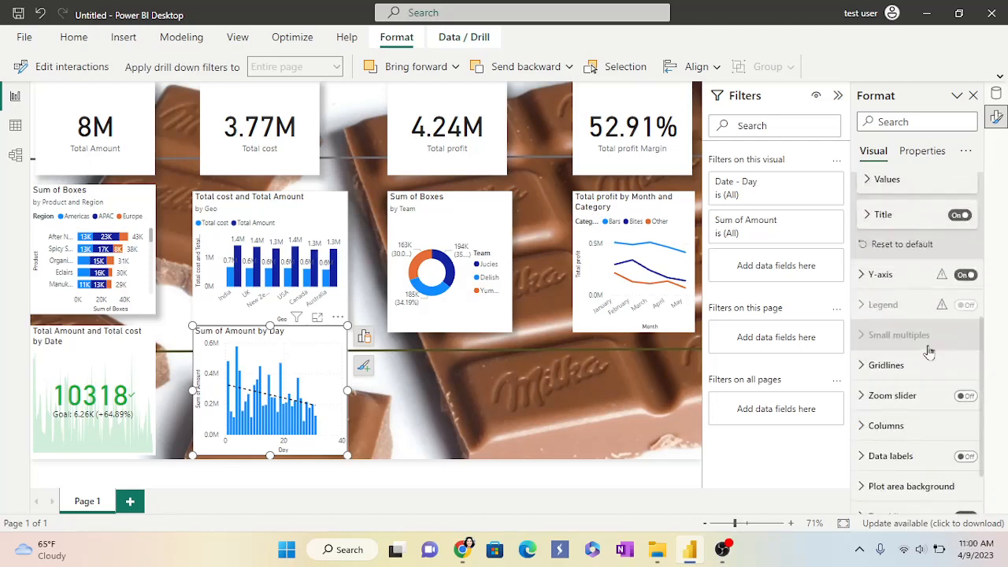
scroll(930, 352, "down", 1)
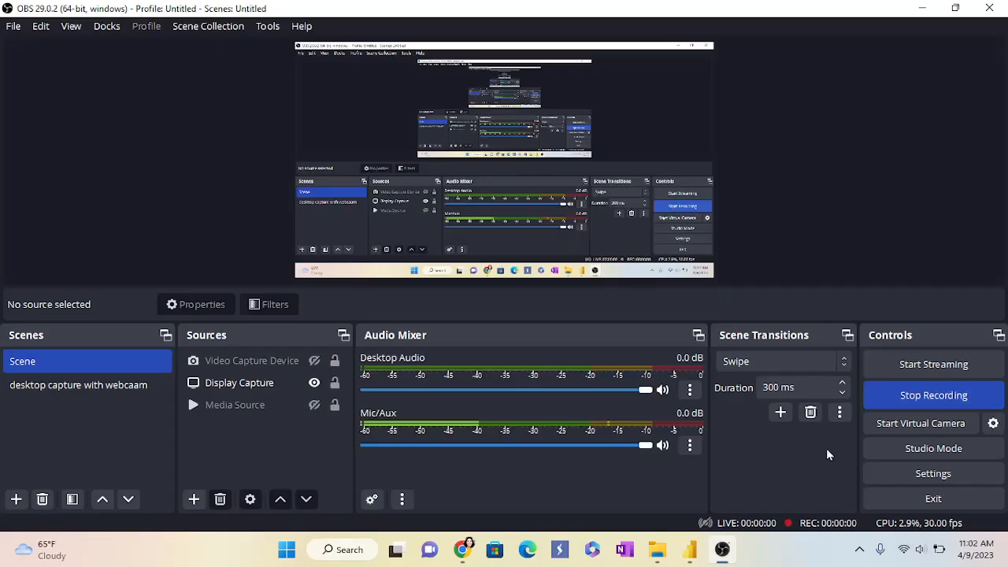
Step: Switch from OBS back to the report in Power BI Desktop
mouse_move(690, 549)
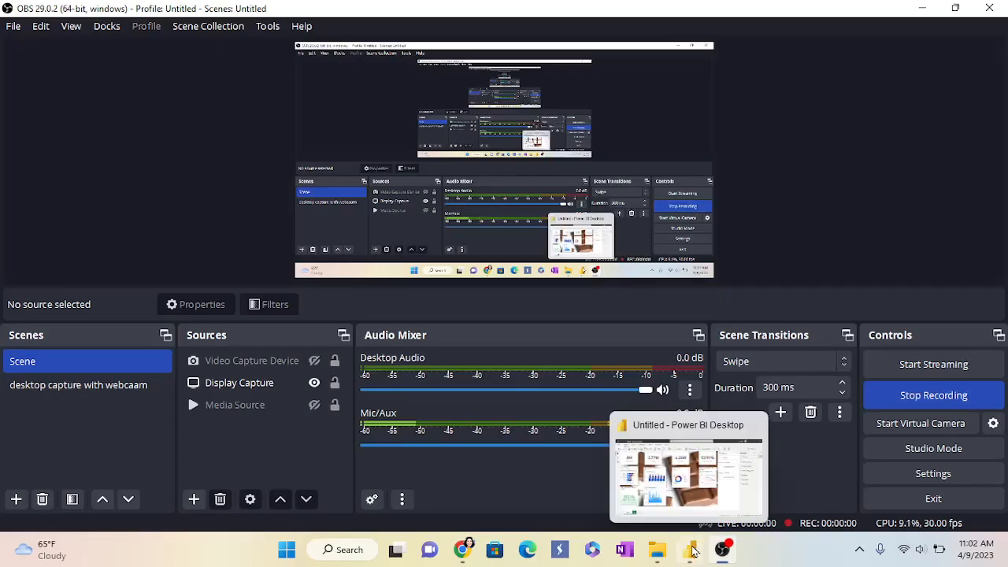
left_click(690, 503)
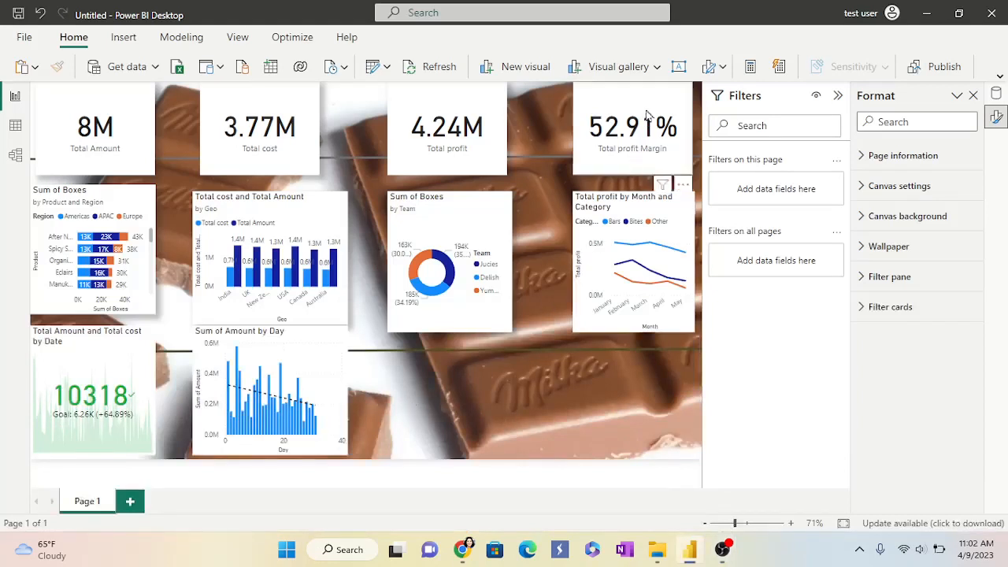
Step: Insert a slicer below the Sum of Boxes by Team donut chart and open its data setup
left_click(657, 68)
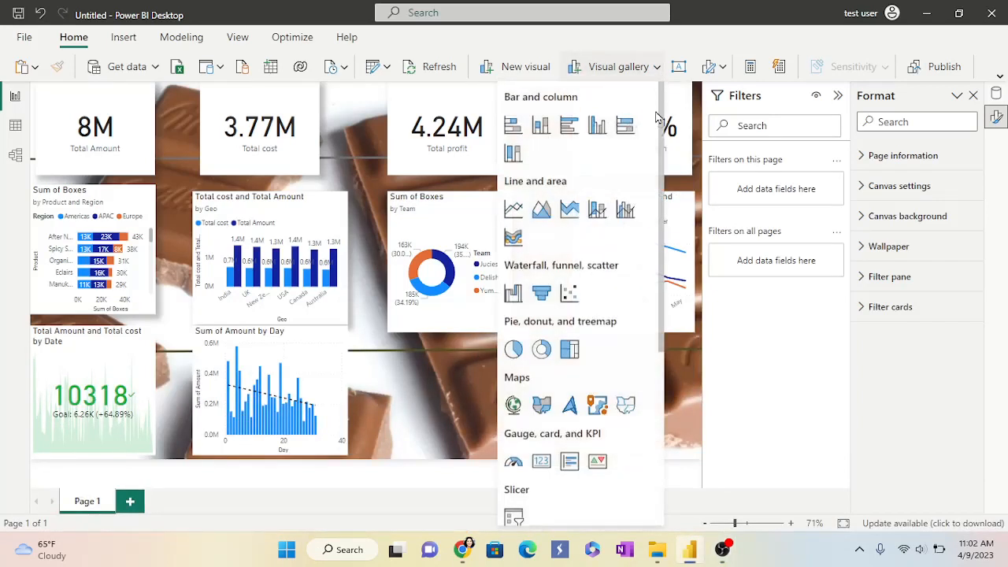
scroll(605, 293, "down", 3)
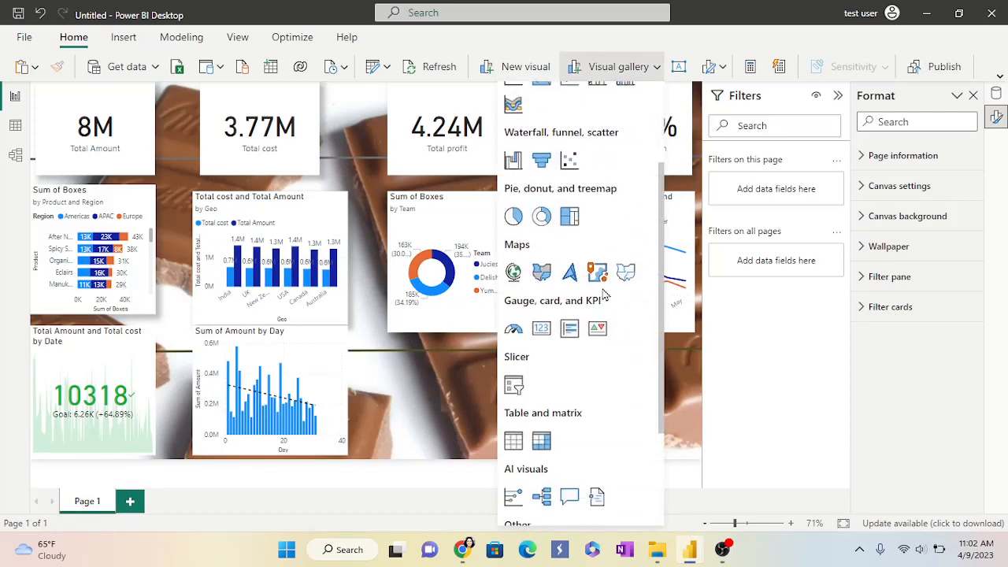
left_click(514, 385)
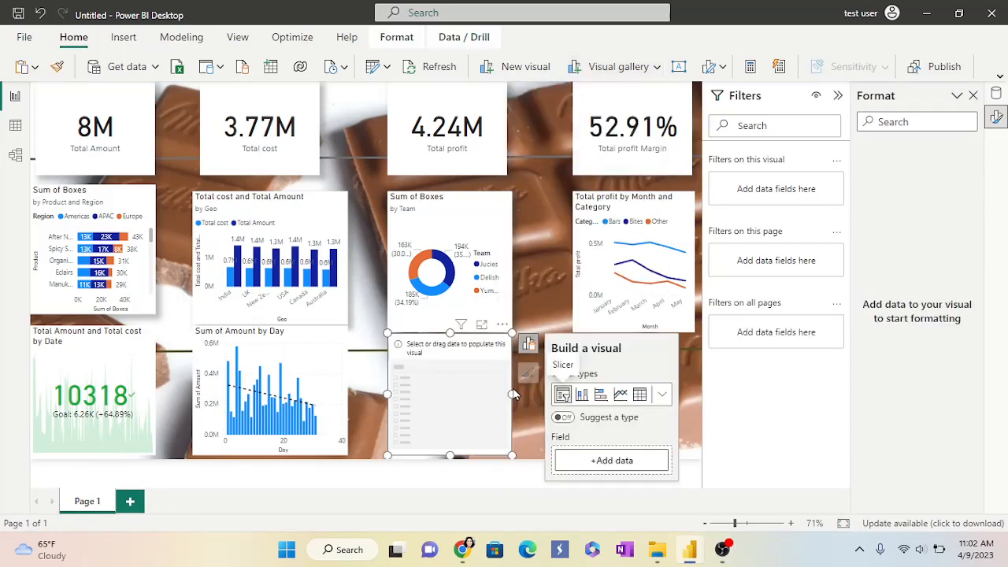
left_click(528, 347)
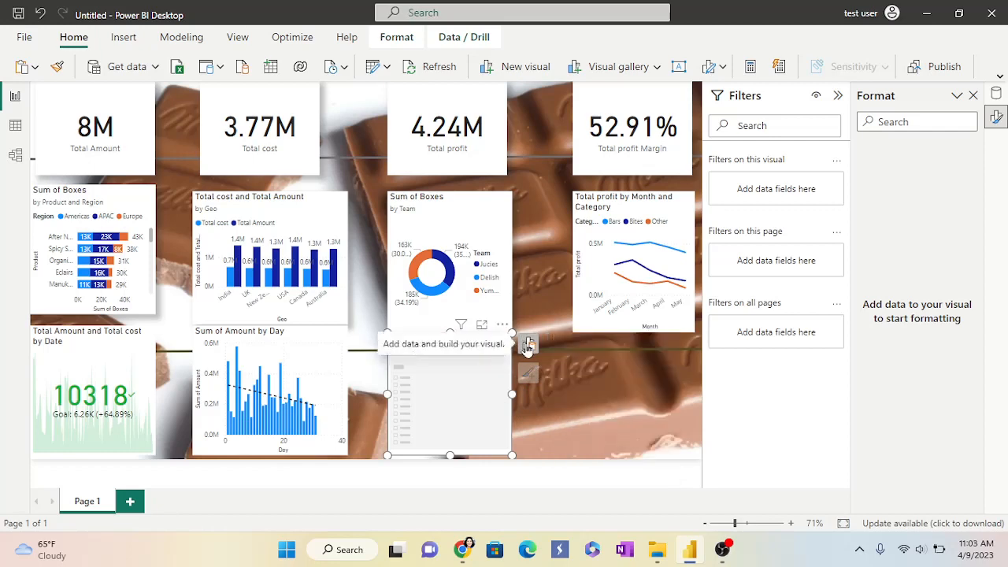
left_click(528, 347)
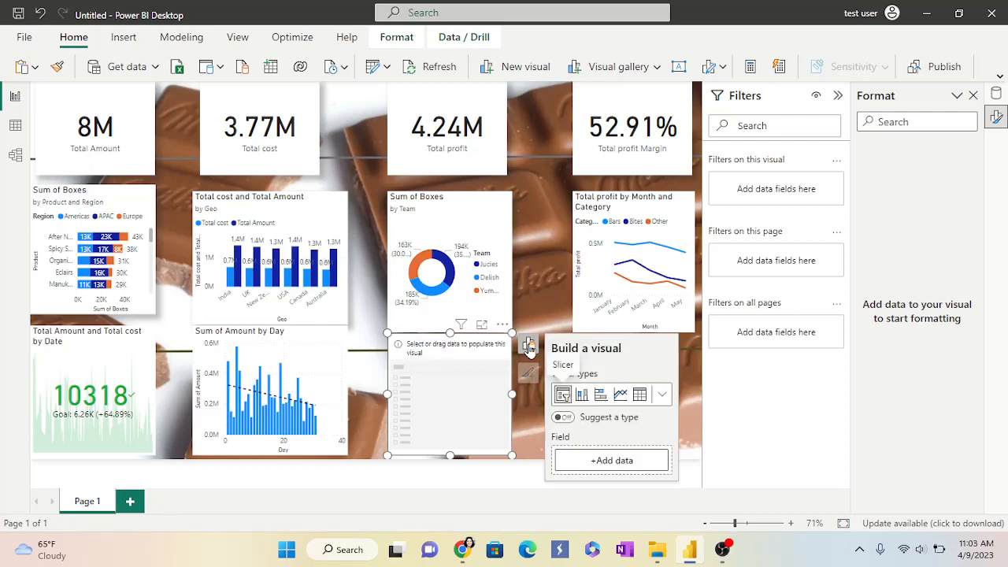
Step: Add the Sales person field from the people table to the new slicer and deselect it
left_click(640, 462)
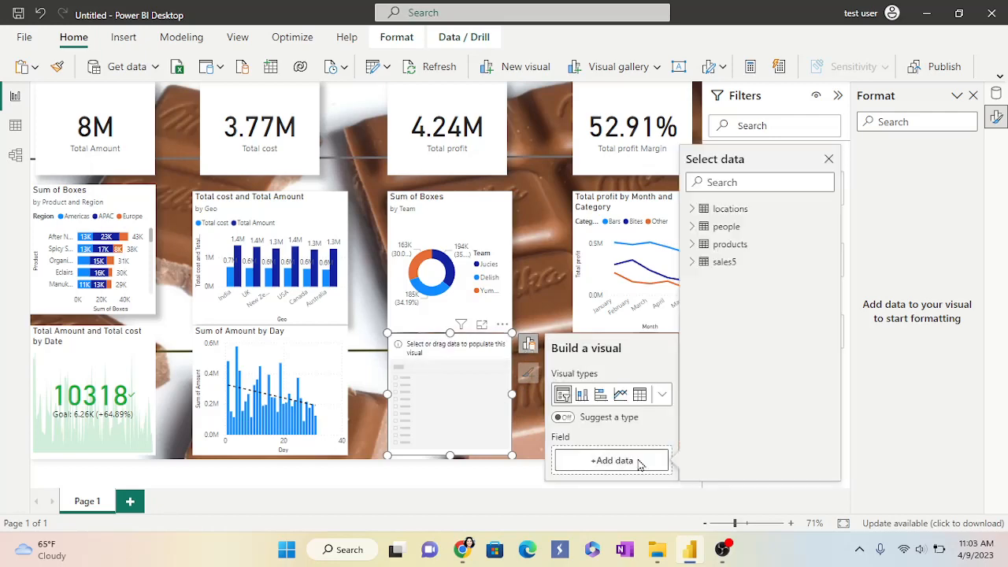
left_click(692, 263)
left_click(692, 227)
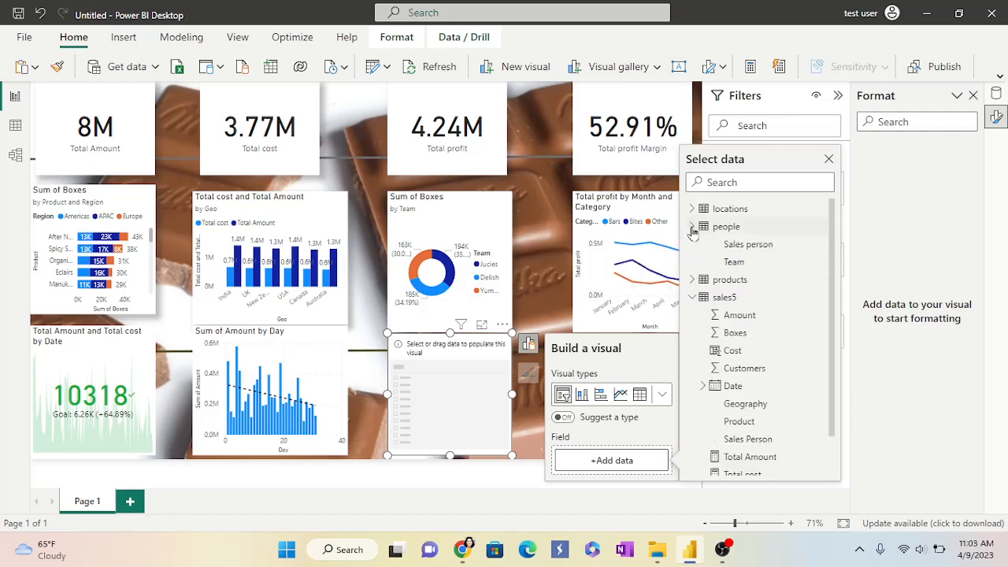
left_click(752, 244)
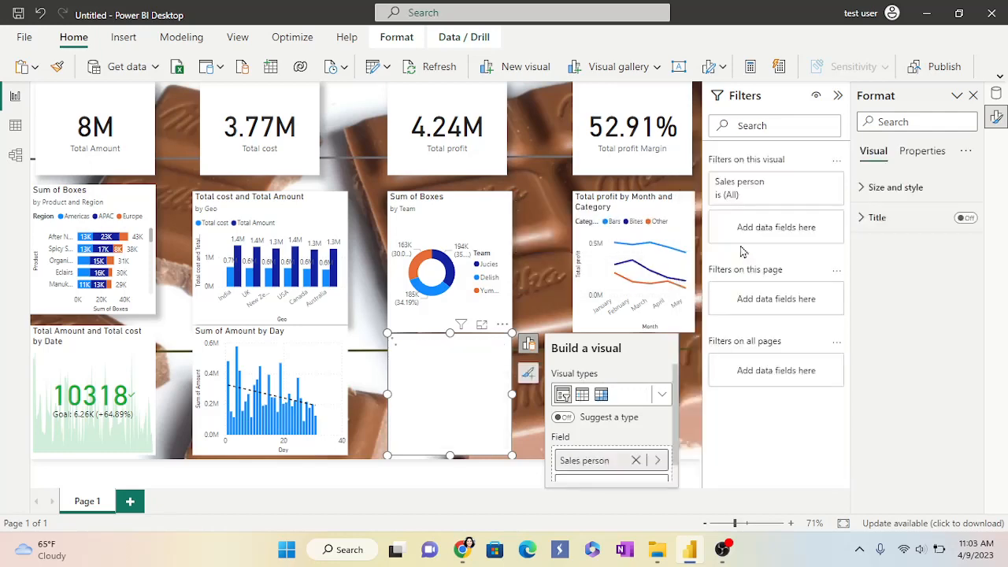
left_click(692, 383)
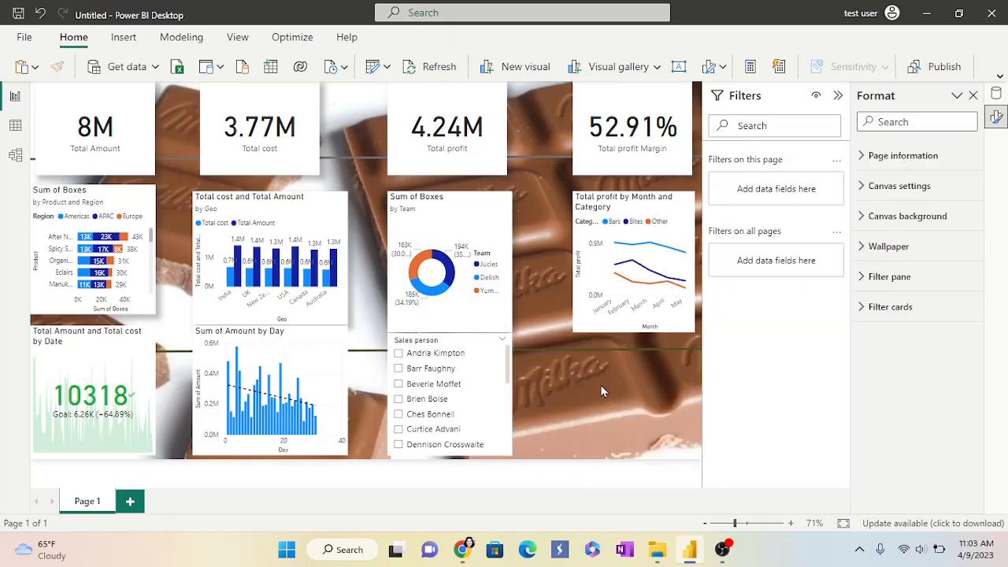
Step: Insert a second slicer below the Total profit line chart and fill it with the Date field from sales5
left_click(658, 67)
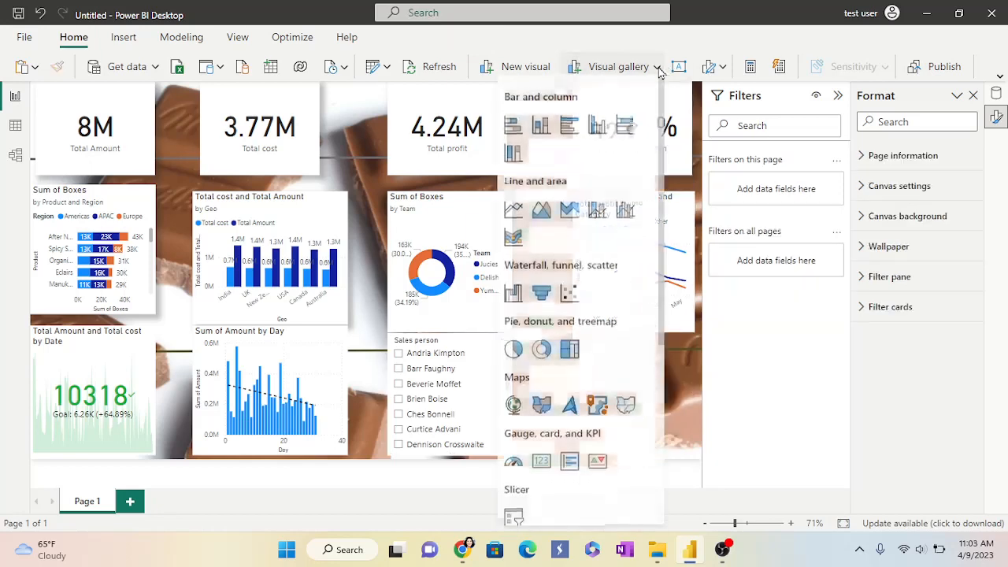
scroll(551, 465, "down", 1)
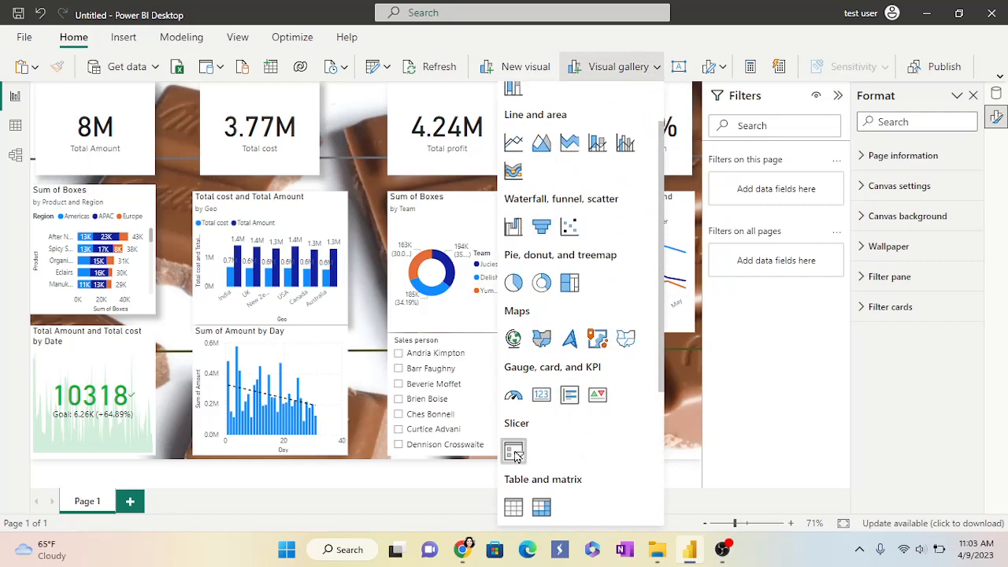
left_click(514, 453)
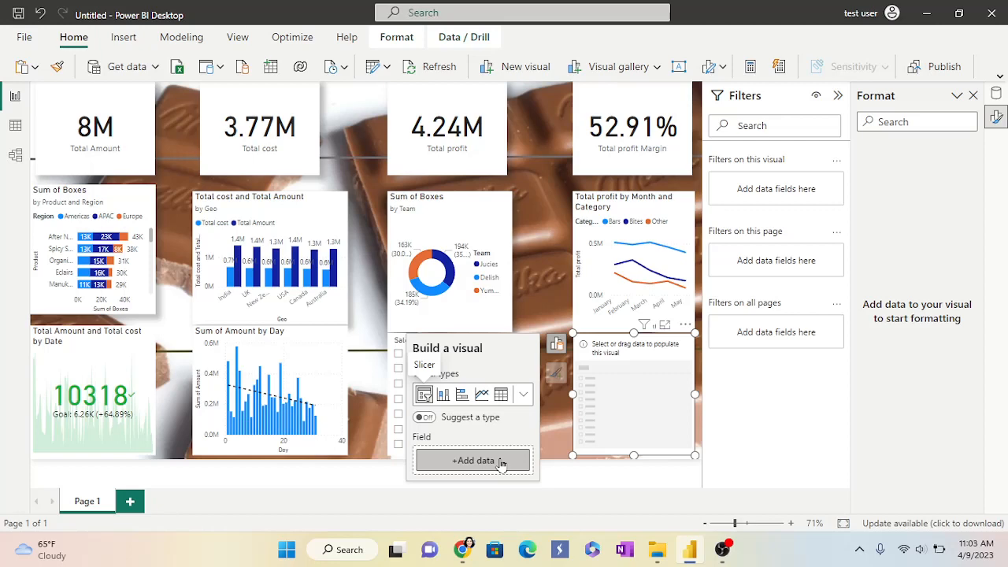
left_click(501, 461)
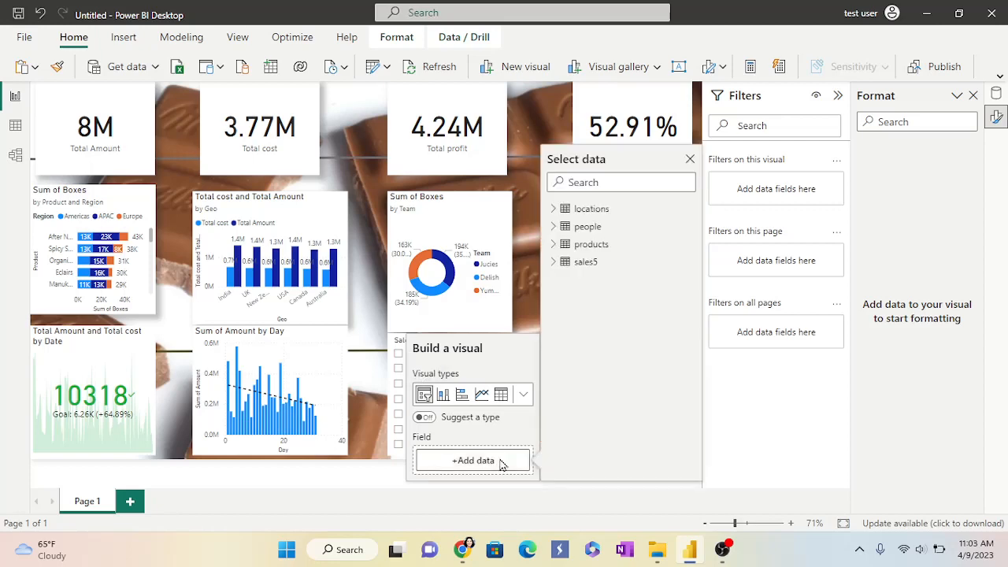
left_click(552, 263)
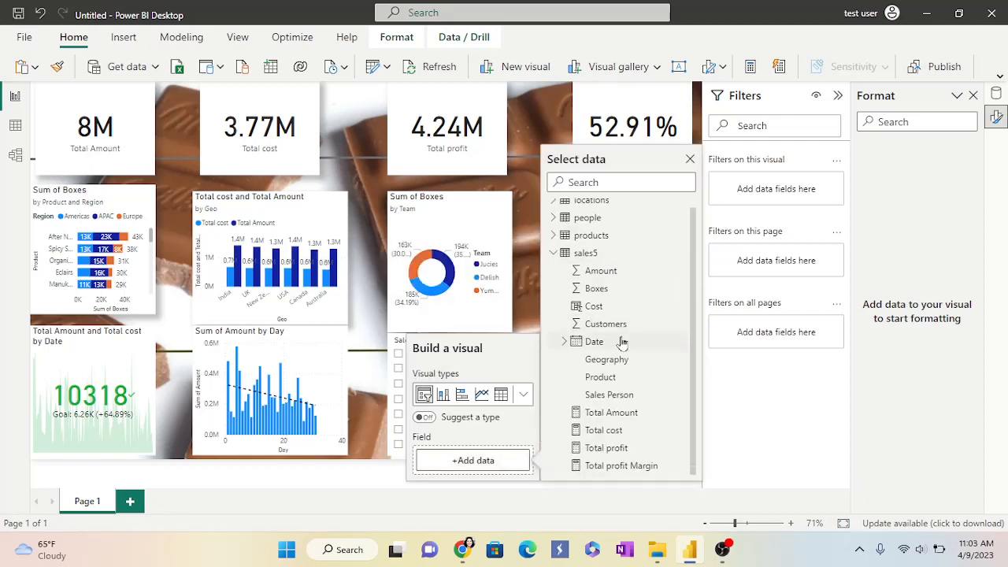
left_click(591, 343)
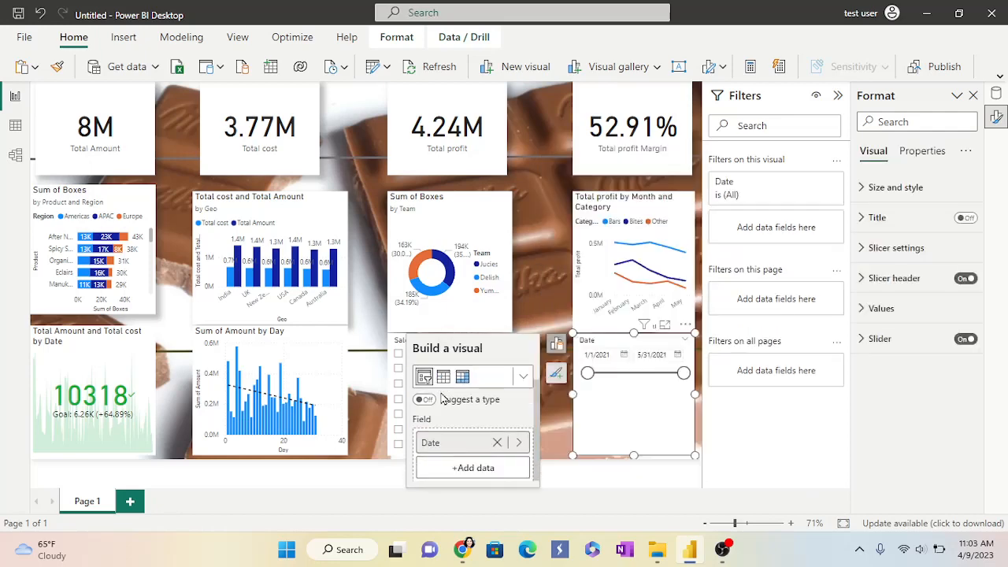
left_click(504, 472)
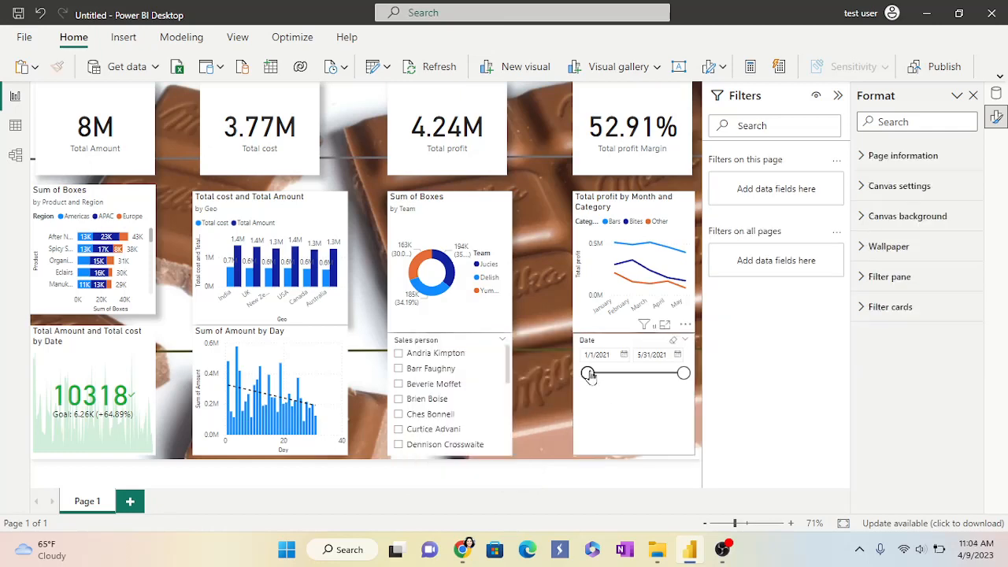
mouse_move(589, 374)
left_mouse_down()
mouse_move(665, 375)
mouse_move(592, 378)
left_mouse_up()
left_click_drag(519, 417, 519, 416)
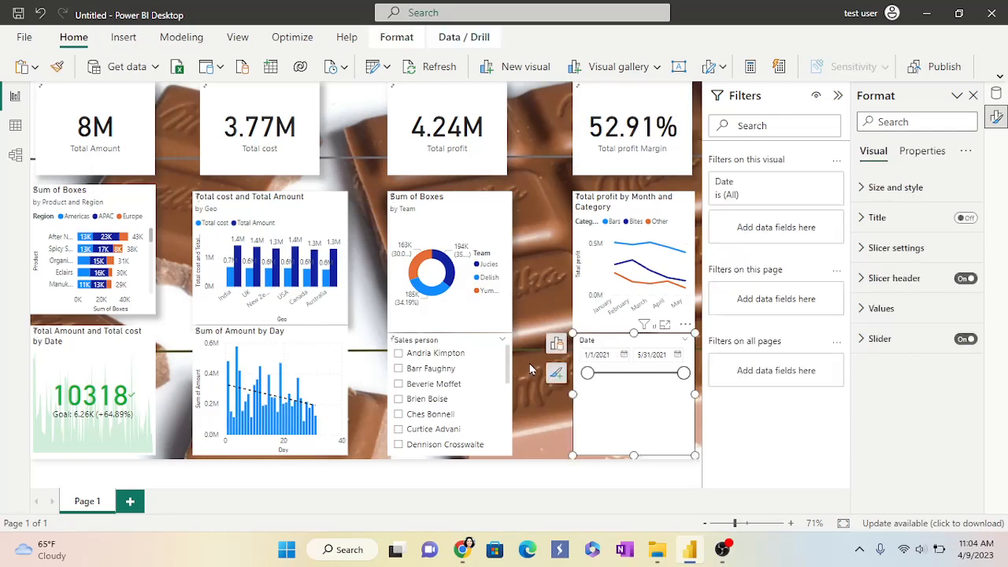
Step: Reduce the height of the Sum of Boxes by Team donut chart to leave a gap above the Sales person slicer
left_click(509, 264)
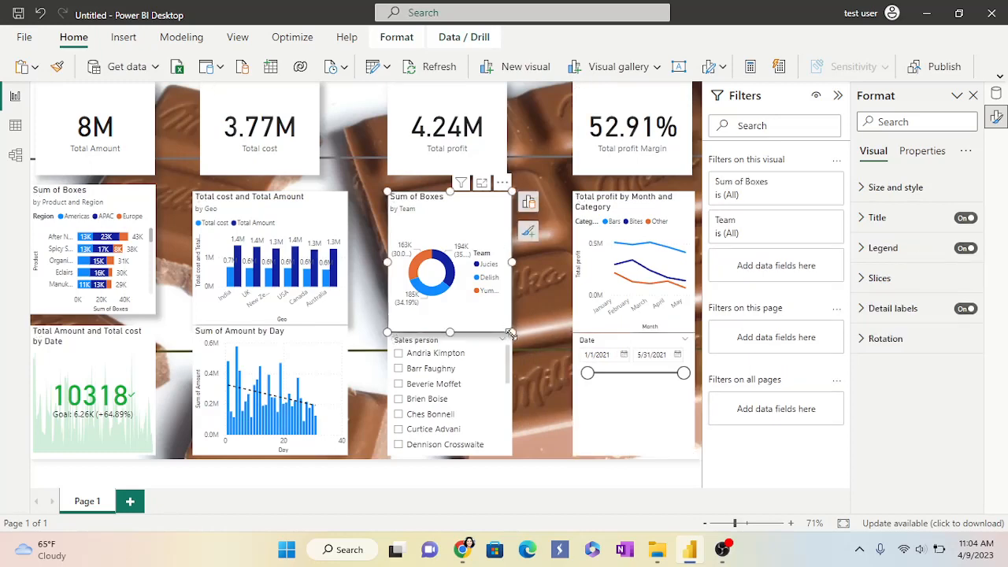
left_click_drag(511, 333, 508, 313)
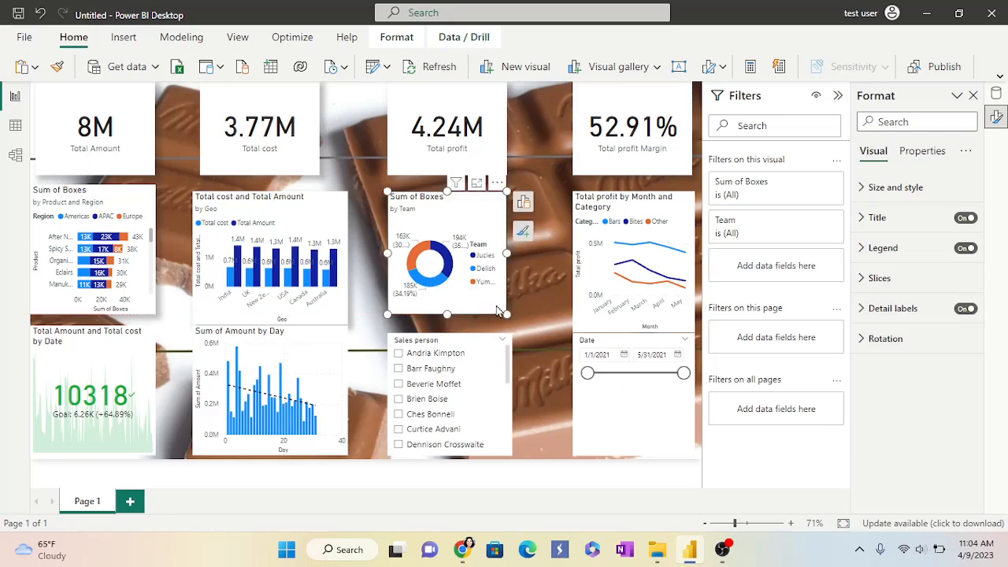
left_click_drag(509, 314, 514, 327)
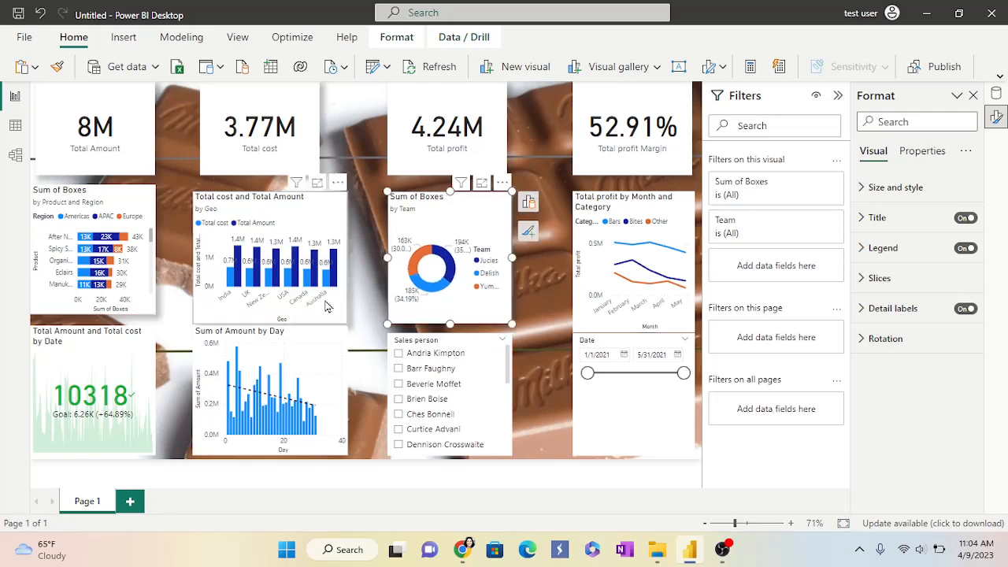
Step: Move the Total cost and Total Amount by Geo chart slightly up, leaving a gap above the Sum of Amount by Day chart
left_click(328, 301)
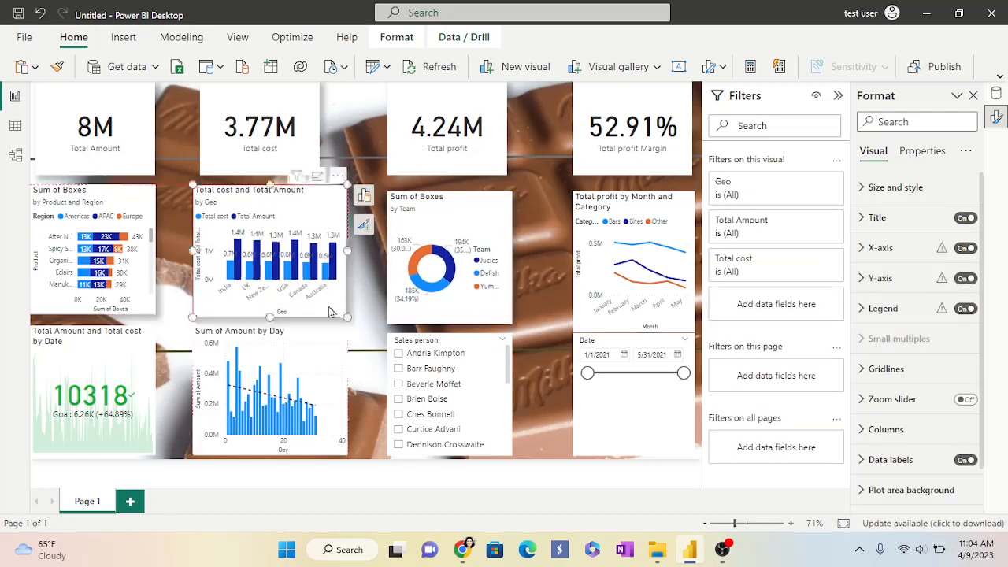
left_click_drag(330, 298, 331, 283)
left_click_drag(334, 325, 333, 330)
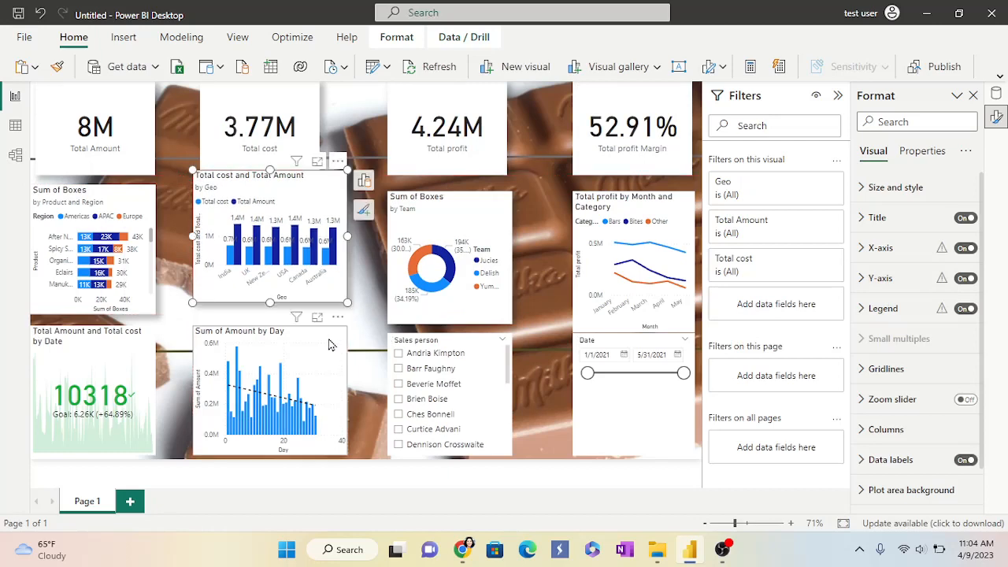
left_click_drag(327, 195, 327, 205)
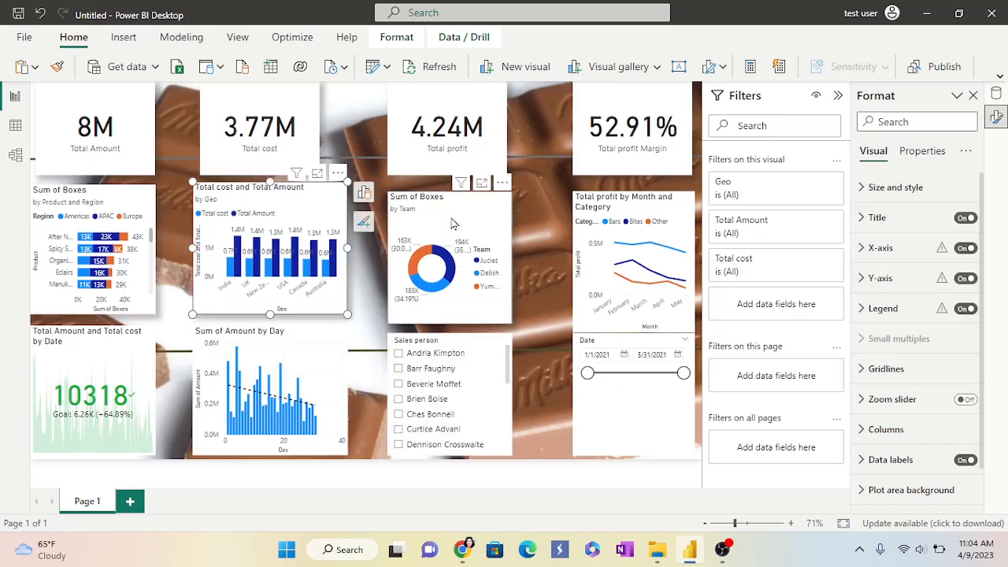
Step: Move the donut chart and the Total profit line chart slightly up, and shift the Date slicer slightly down and left
left_click_drag(454, 230, 452, 225)
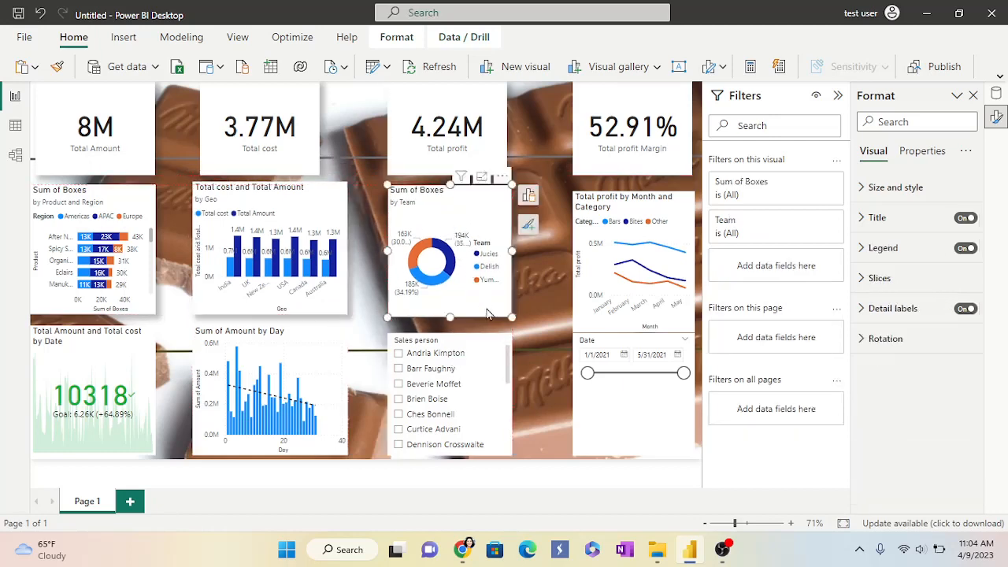
left_click(500, 359)
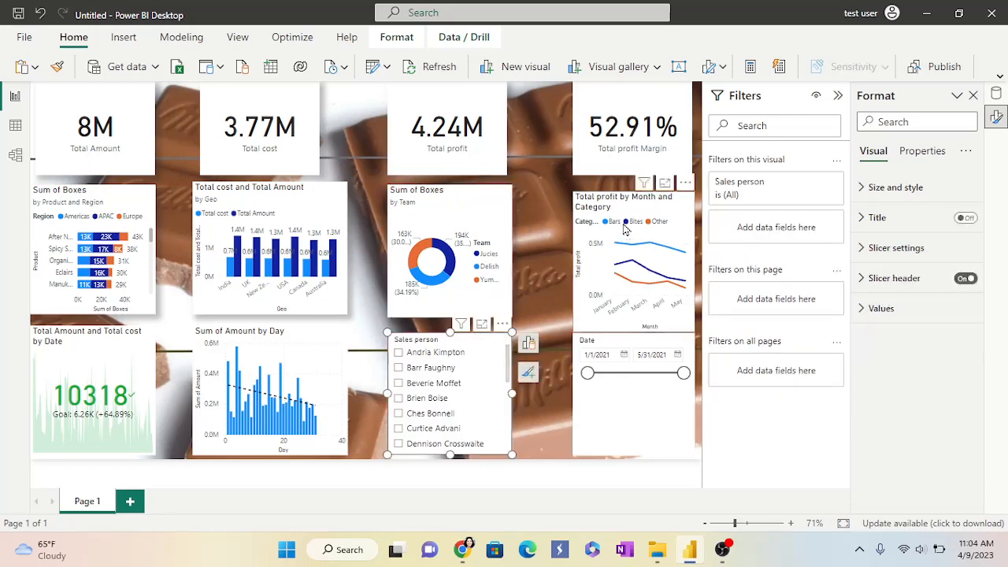
left_click(624, 228)
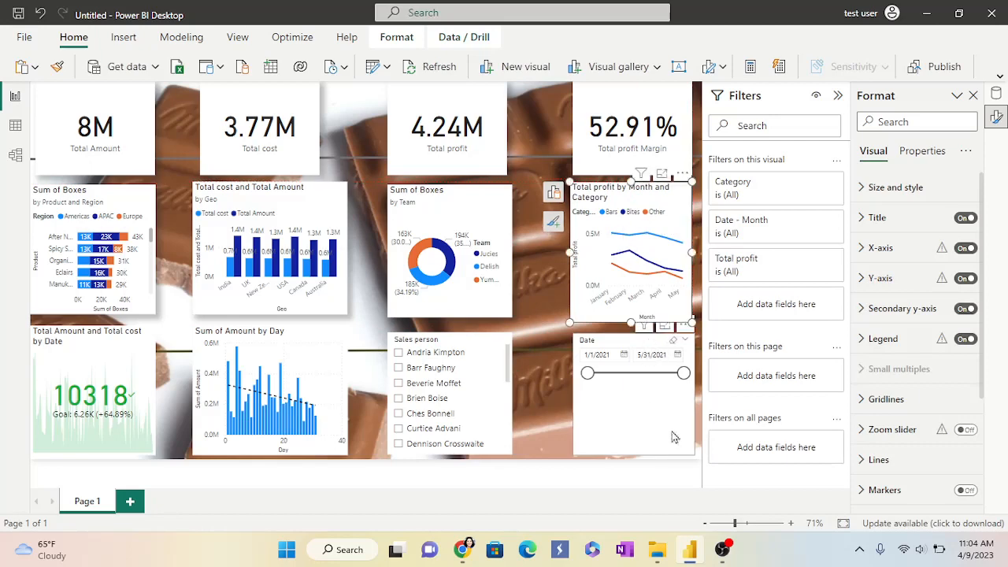
left_click_drag(674, 436, 666, 443)
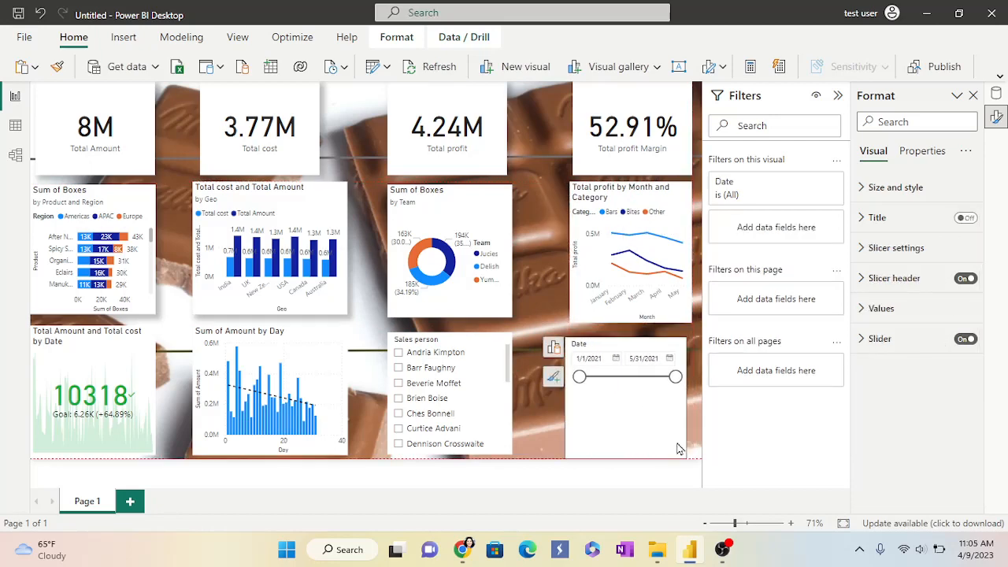